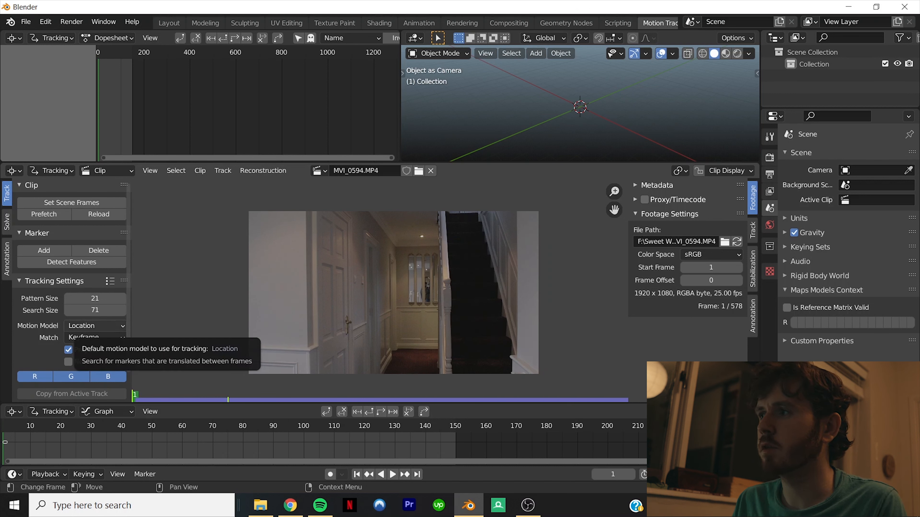
- Play through the hallway footage and set the default tracking motion model to Perspective
{"action": "key", "text": "space"}
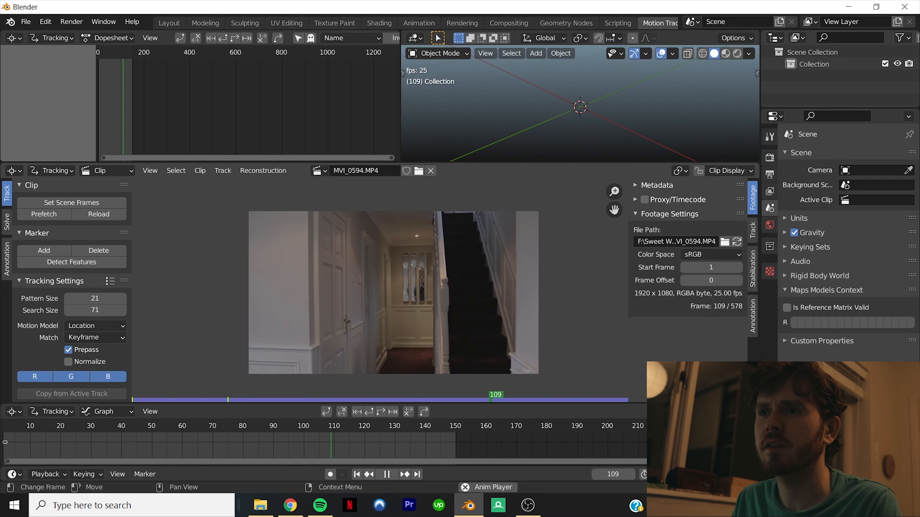
{"action": "key", "text": "space"}
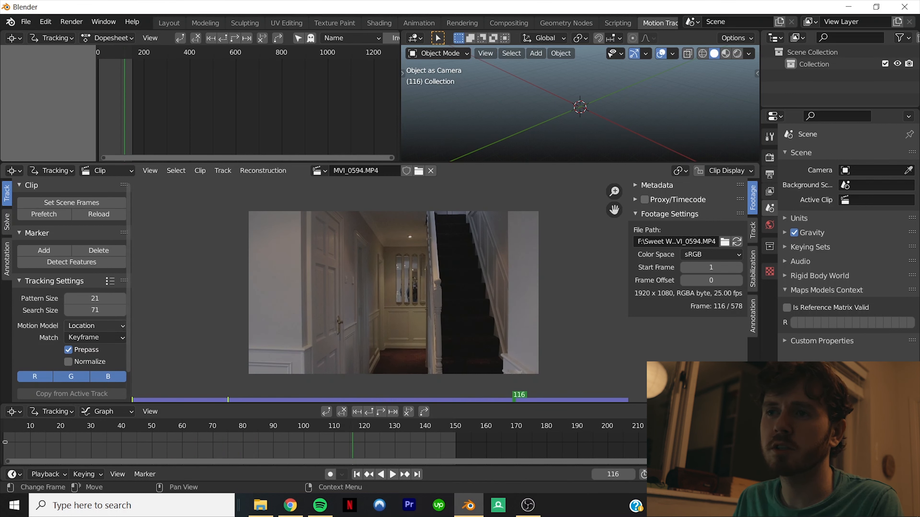
{"action": "left_click", "coordinate": [95, 326]}
{"action": "left_click", "coordinate": [87, 340]}
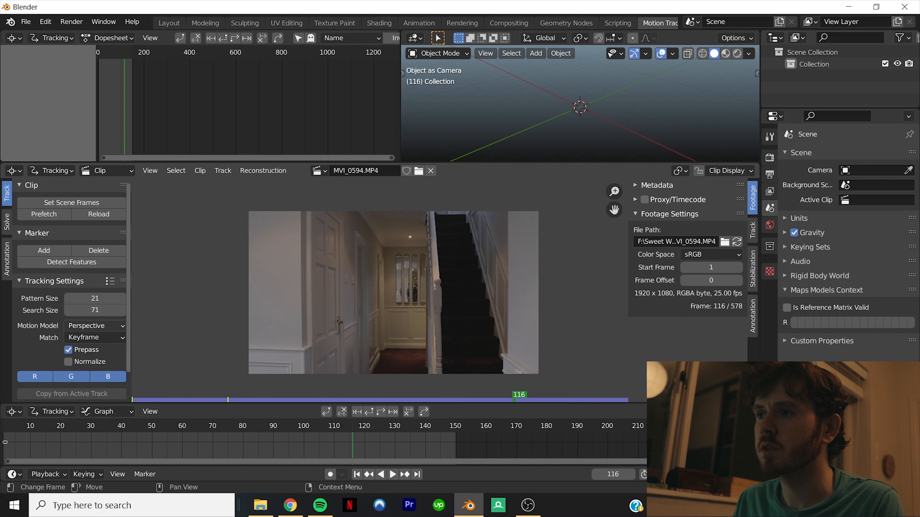
{"action": "key", "text": "space"}
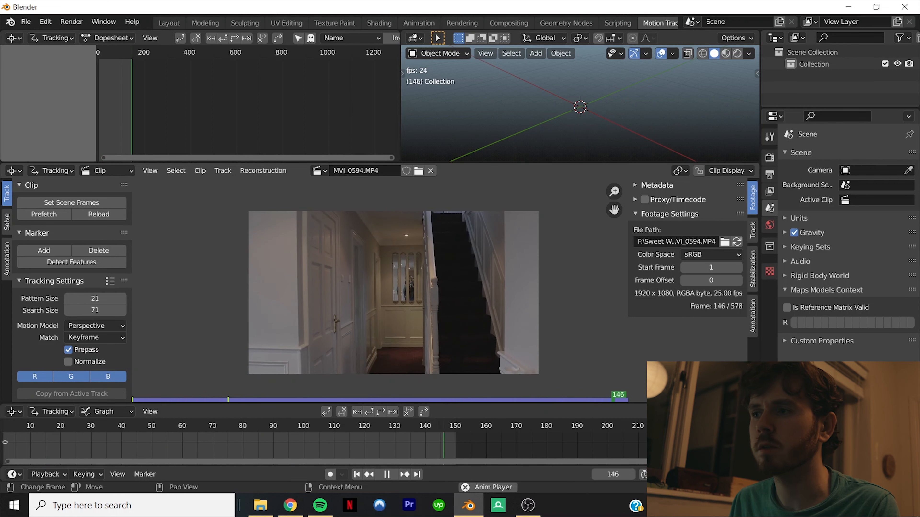
{"action": "key", "text": "Escape"}
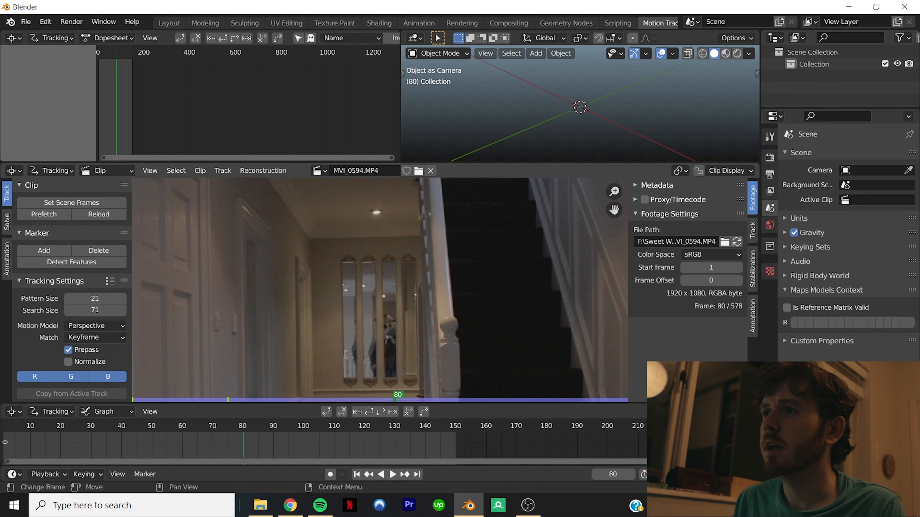
- Place tracking markers at frame 80 on the ceiling light, the tops of the four mirror panels and the bottoms of the first two
{"action": "left_click", "coordinate": [376, 210], "text": "ctrl"}
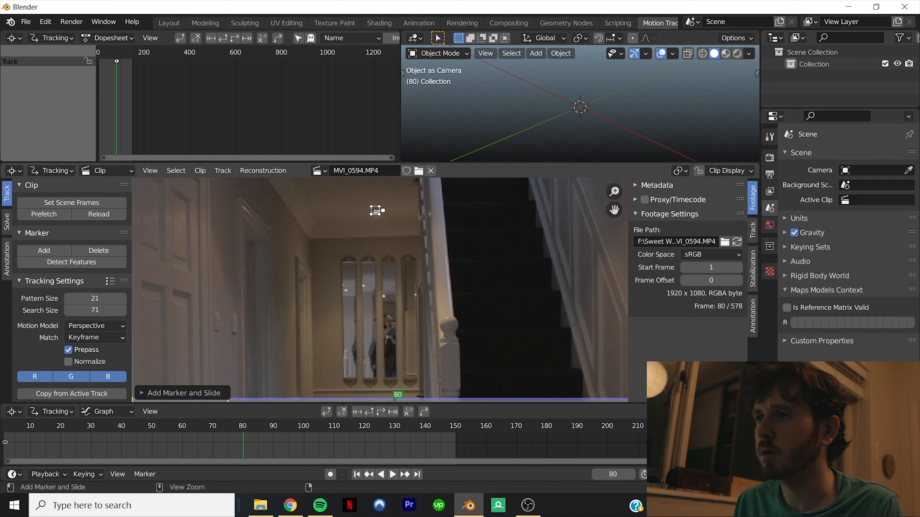
{"action": "left_click", "coordinate": [347, 257], "text": "ctrl"}
{"action": "left_click", "coordinate": [369, 257], "text": "ctrl"}
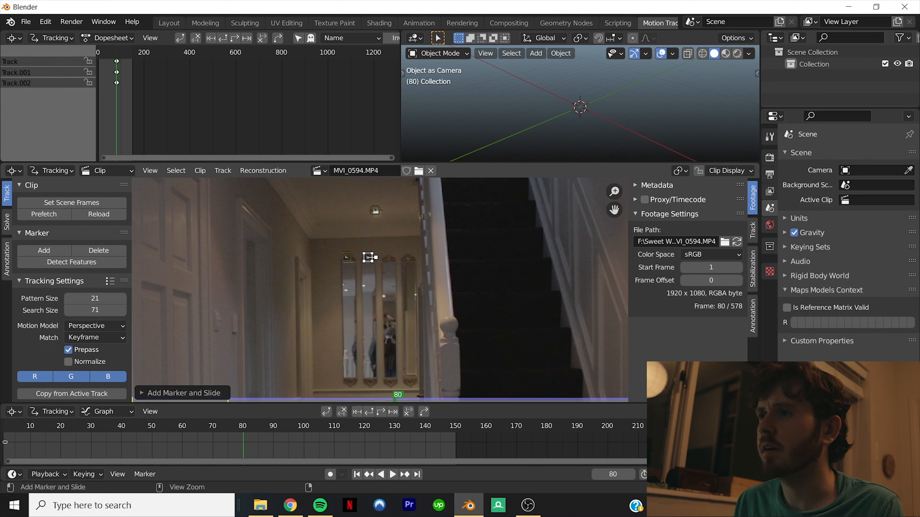
{"action": "left_click", "coordinate": [390, 256], "text": "ctrl"}
{"action": "left_click", "coordinate": [409, 255], "text": "ctrl"}
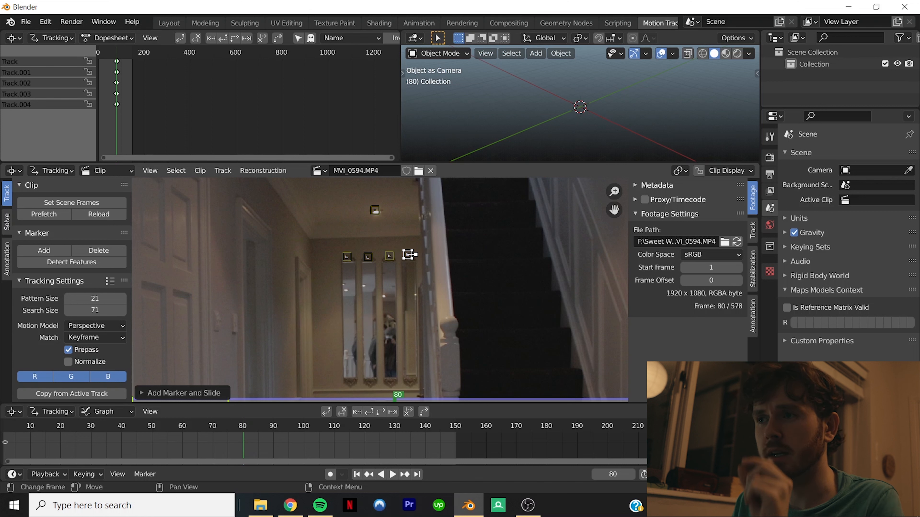
{"action": "key", "text": "ctrl"}
{"action": "left_click", "coordinate": [351, 382], "text": "ctrl"}
{"action": "left_click", "coordinate": [373, 381], "text": "ctrl"}
{"action": "middle_click_drag", "start_coordinate": [372, 381], "coordinate": [414, 330]}
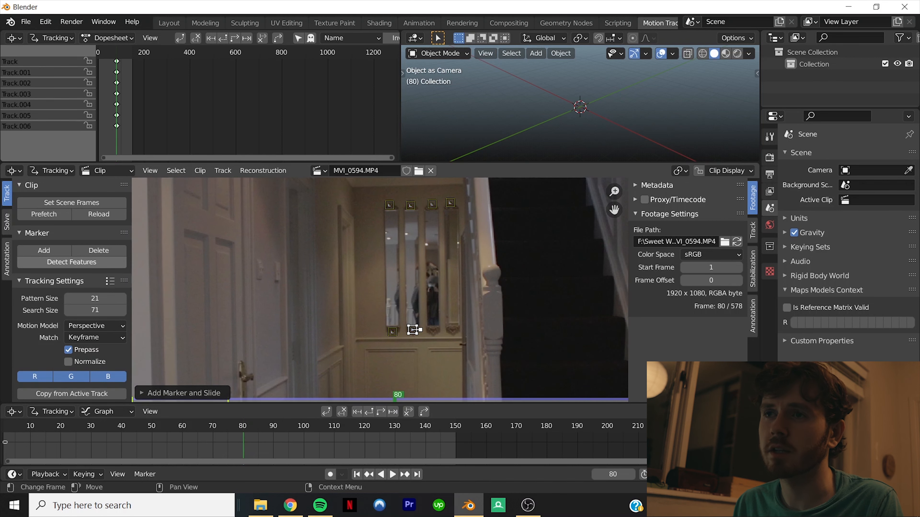
- Detect features across the whole frame with a distance of 80
{"action": "left_click", "coordinate": [71, 262]}
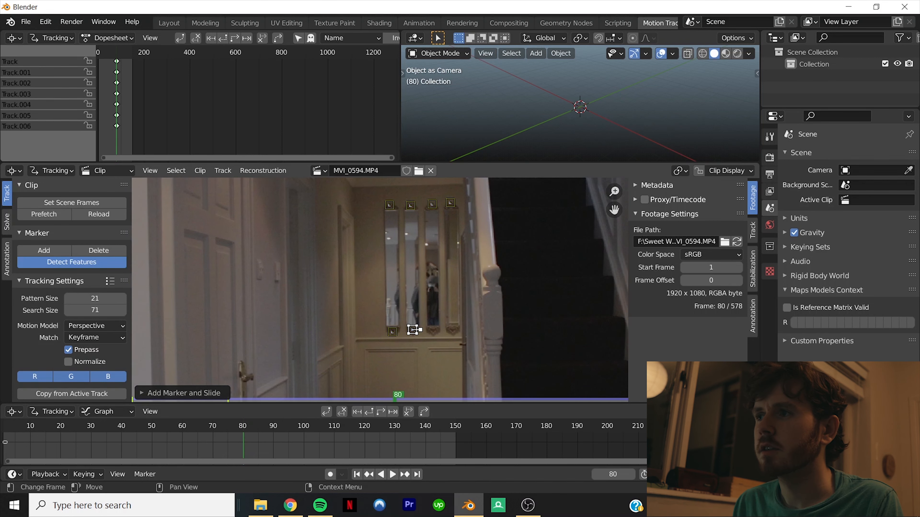
{"action": "scroll", "coordinate": [363, 290], "scroll_direction": "down", "scroll_amount": 3}
{"action": "scroll", "coordinate": [411, 297], "scroll_direction": "up", "scroll_amount": 1}
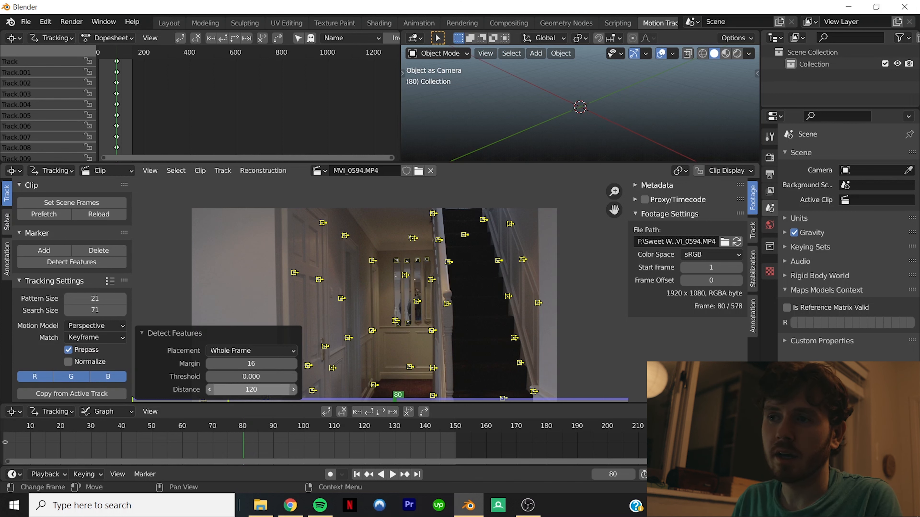
{"action": "left_click_drag", "start_coordinate": [260, 390], "coordinate": [232, 390]}
{"action": "left_click", "coordinate": [251, 389]}
{"action": "type", "text": "120"}
{"action": "key", "text": "Return"}
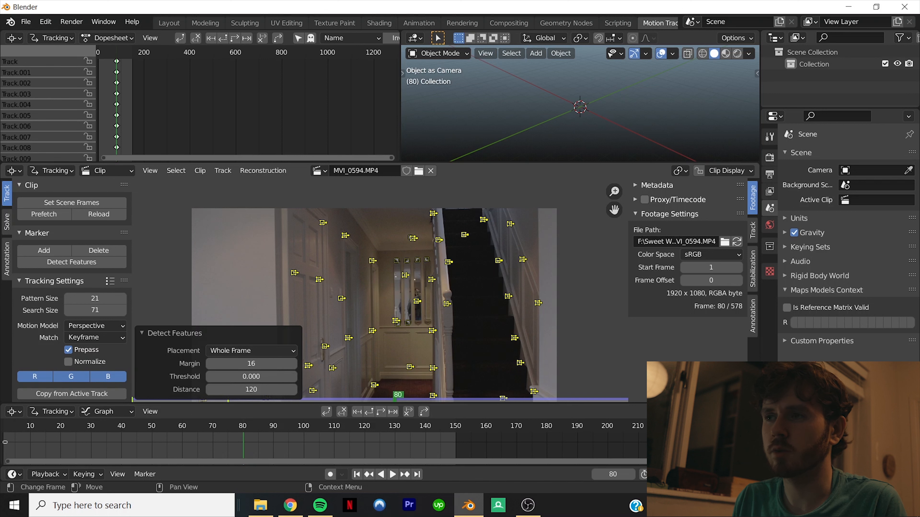
{"action": "left_click", "coordinate": [251, 389]}
{"action": "type", "text": "80"}
{"action": "key", "text": "Return"}
{"action": "middle_click_drag", "start_coordinate": [377, 315], "coordinate": [394, 287]}
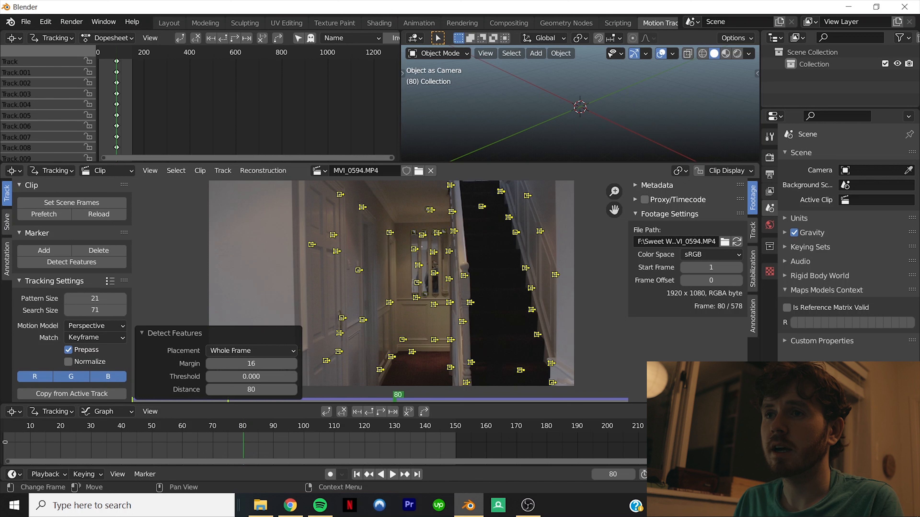
- Select all markers and track them forwards and backwards through the clip from frame 80
{"action": "key", "text": "a"}
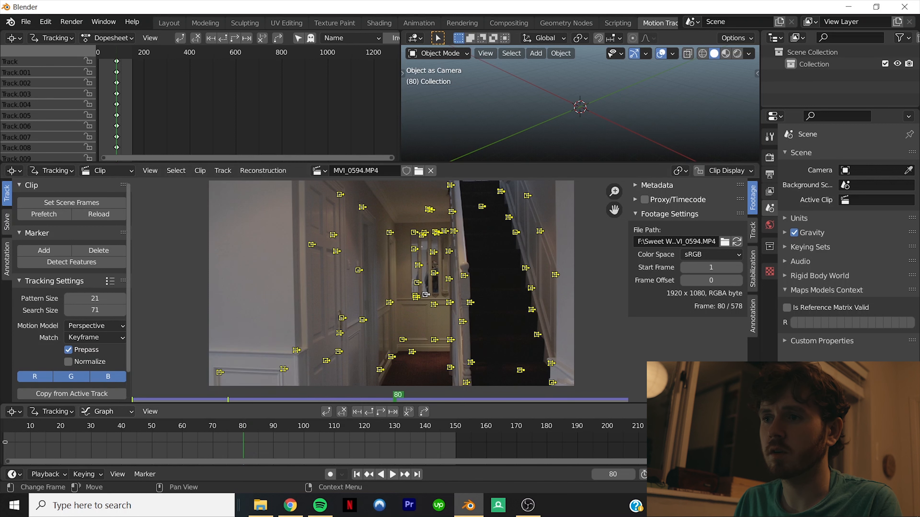
{"action": "left_click", "coordinate": [381, 412]}
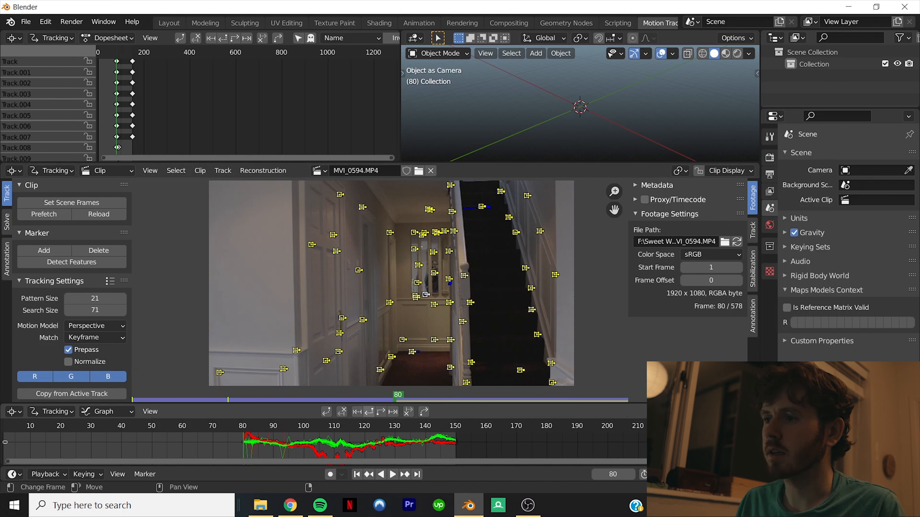
{"action": "left_click", "coordinate": [369, 411]}
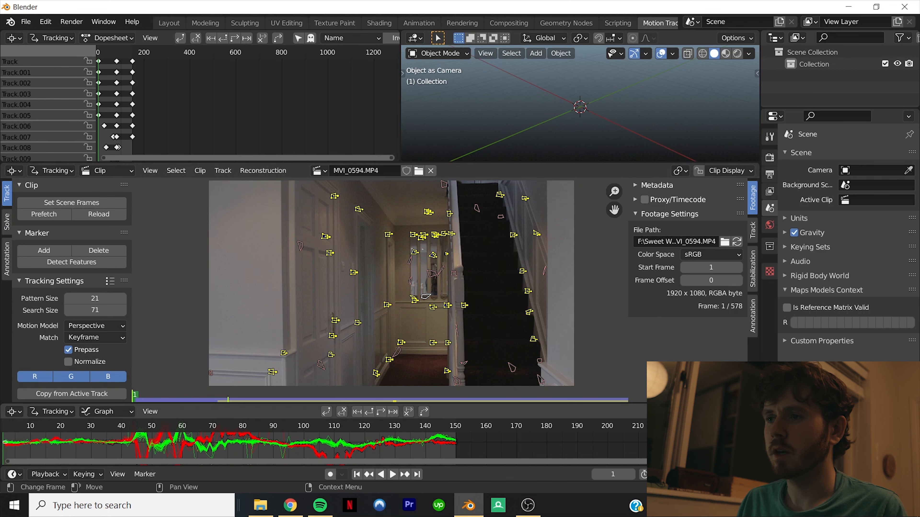
- Enlarge the graph area, bring the curve spikes into view and select the stray track by the hallway floor
{"action": "left_click_drag", "start_coordinate": [347, 403], "coordinate": [347, 364]}
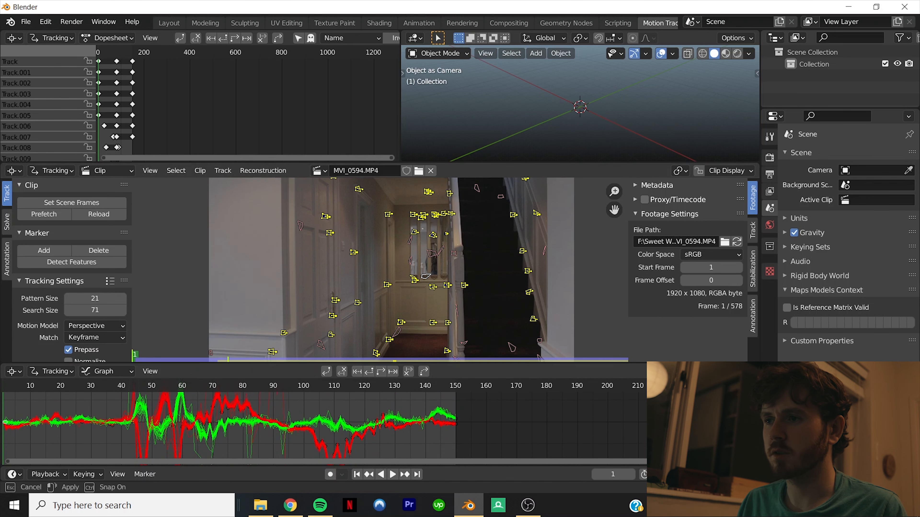
{"action": "middle_click_drag", "start_coordinate": [333, 413], "coordinate": [374, 454]}
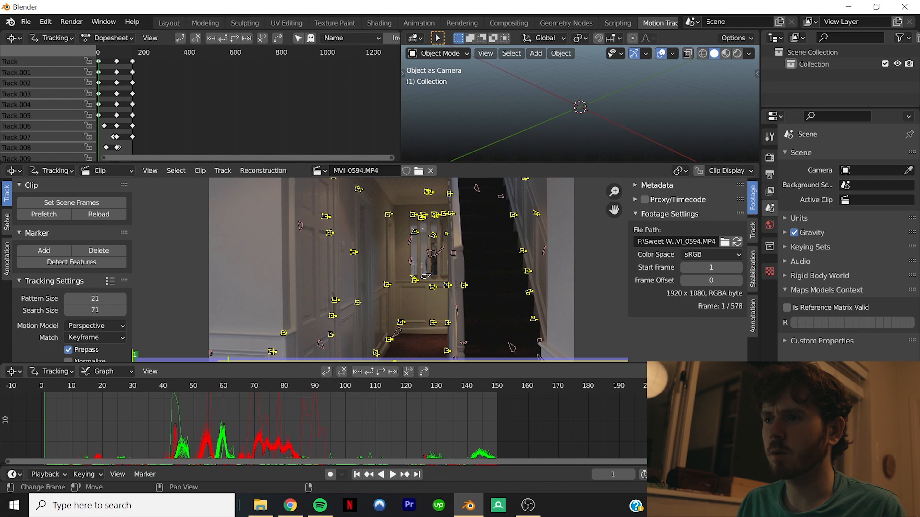
{"action": "left_click", "coordinate": [397, 332]}
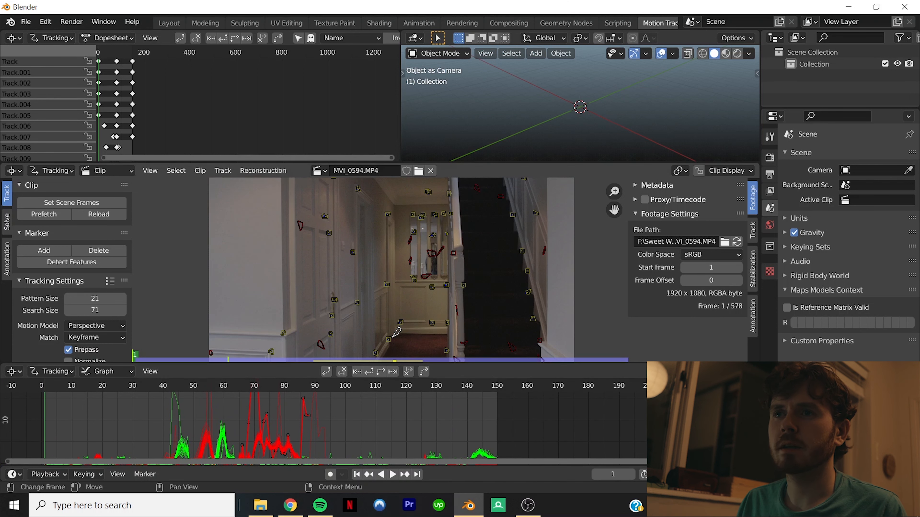
- Solve the camera motion with keyframes 10 and 130, refining focal length, optical center and radial distortion
{"action": "left_click", "coordinate": [7, 221]}
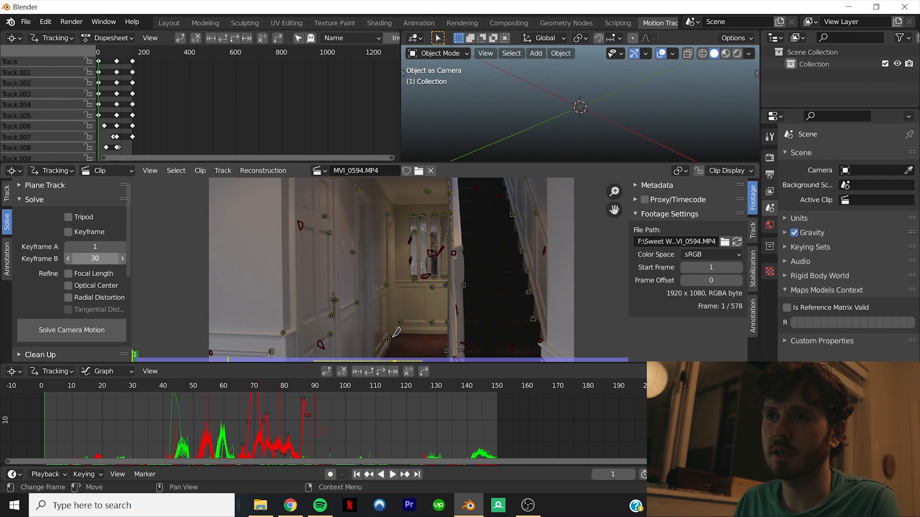
{"action": "left_click", "coordinate": [95, 247]}
{"action": "type", "text": "10"}
{"action": "key", "text": "Return"}
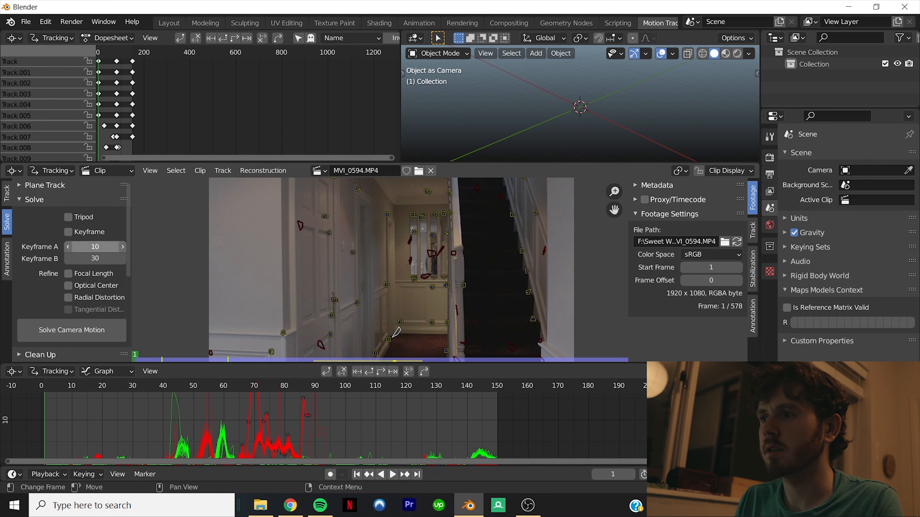
{"action": "left_click", "coordinate": [95, 258]}
{"action": "type", "text": "130"}
{"action": "key", "text": "Return"}
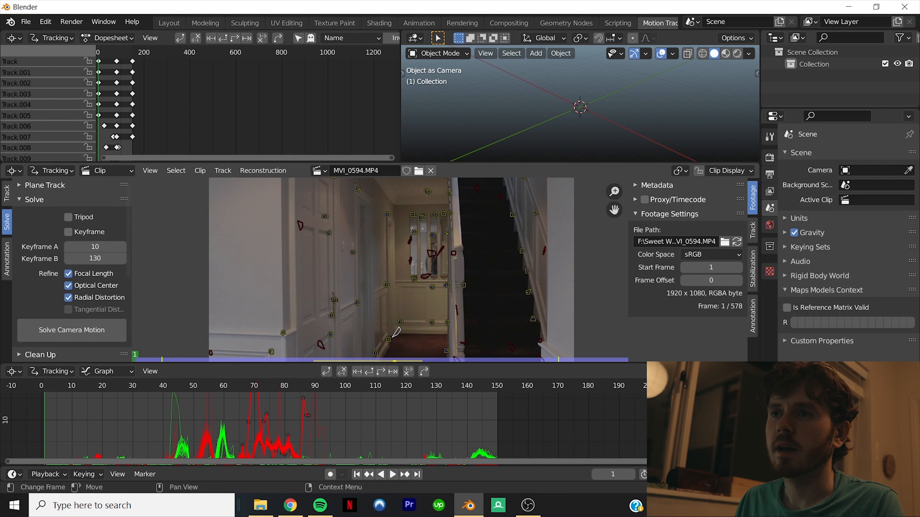
{"action": "left_click", "coordinate": [65, 330]}
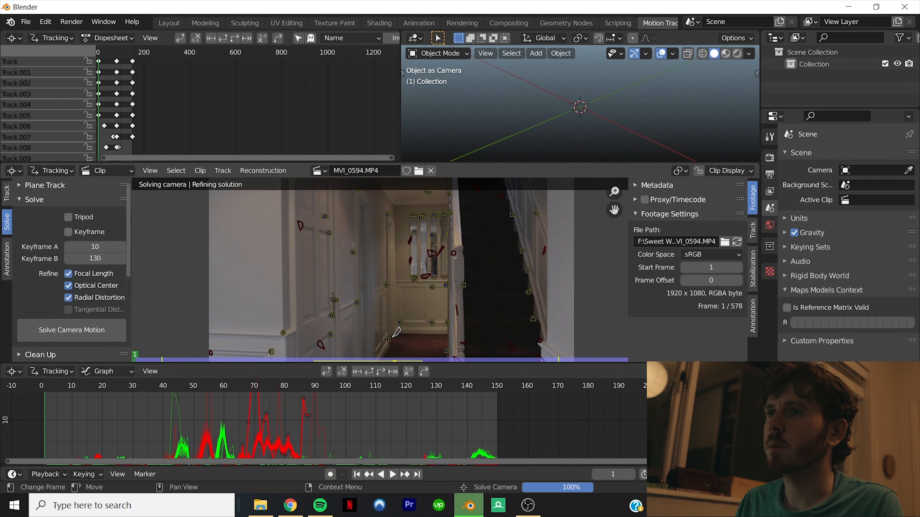
{"action": "middle_click_drag", "start_coordinate": [393, 309], "coordinate": [383, 318]}
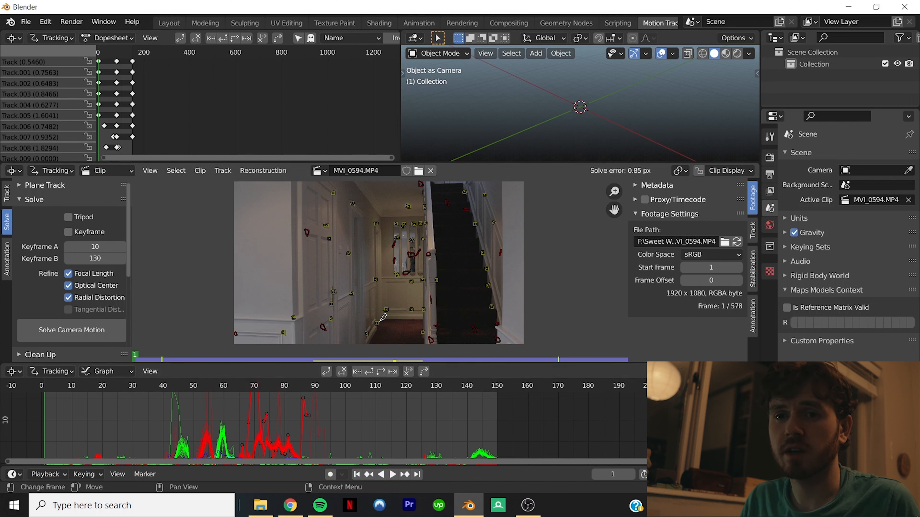
- Expand the Clean Up settings of the camera solve
{"action": "scroll", "coordinate": [70, 270], "scroll_direction": "down", "scroll_amount": 3}
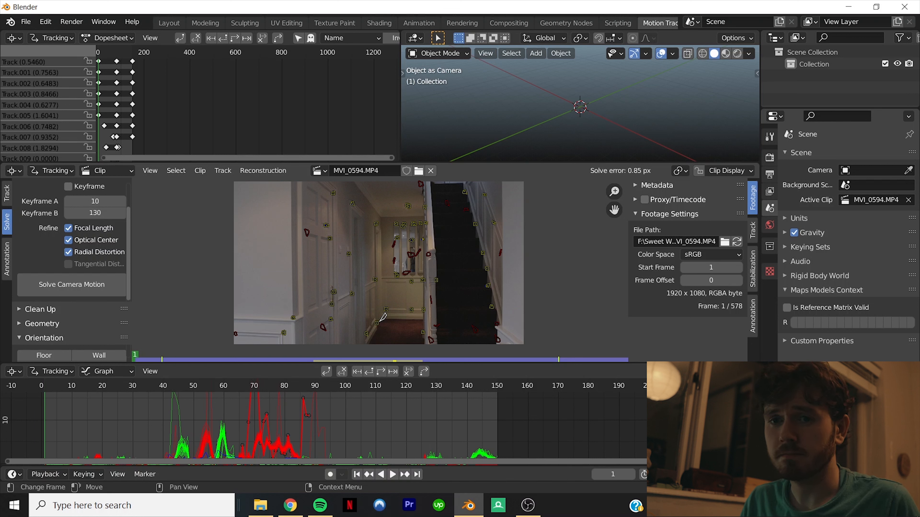
{"action": "scroll", "coordinate": [71, 290], "scroll_direction": "down", "scroll_amount": 4}
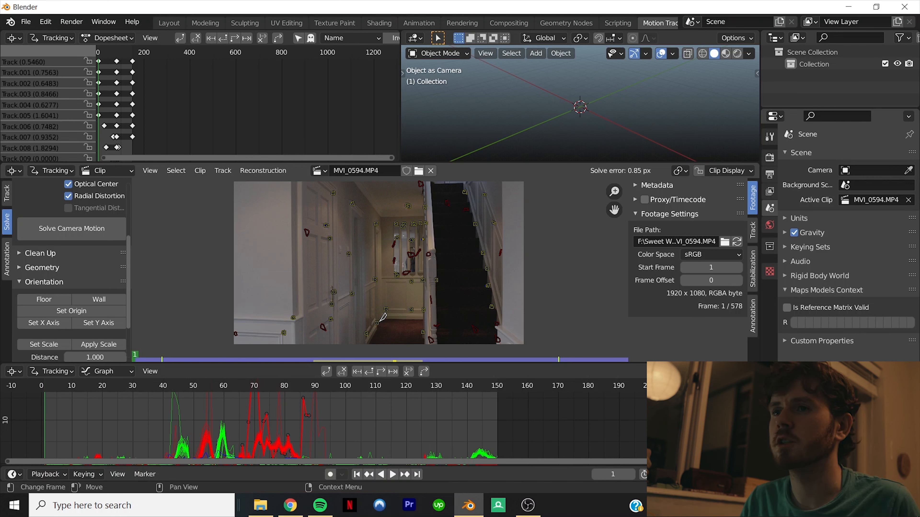
{"action": "scroll", "coordinate": [72, 270], "scroll_direction": "up", "scroll_amount": 6}
{"action": "scroll", "coordinate": [72, 270], "scroll_direction": "down", "scroll_amount": 3}
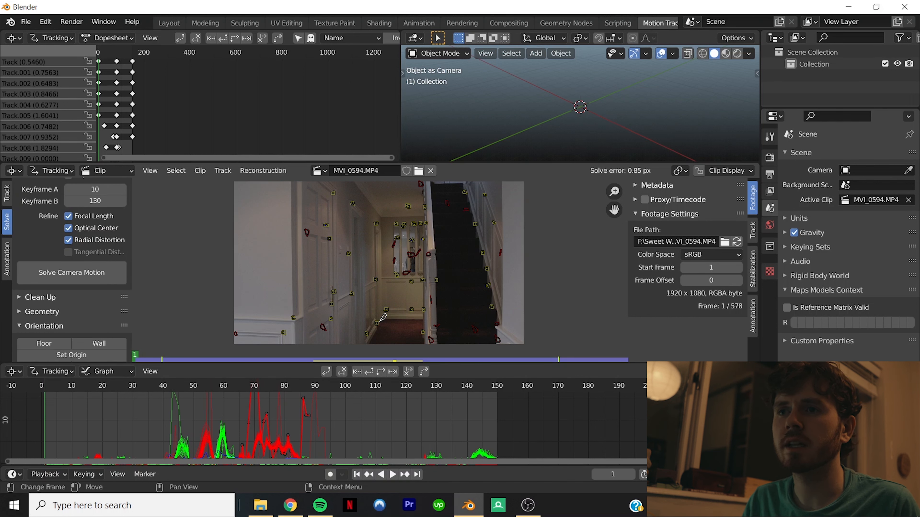
{"action": "left_click", "coordinate": [71, 297]}
{"action": "scroll", "coordinate": [90, 290], "scroll_direction": "down", "scroll_amount": 2}
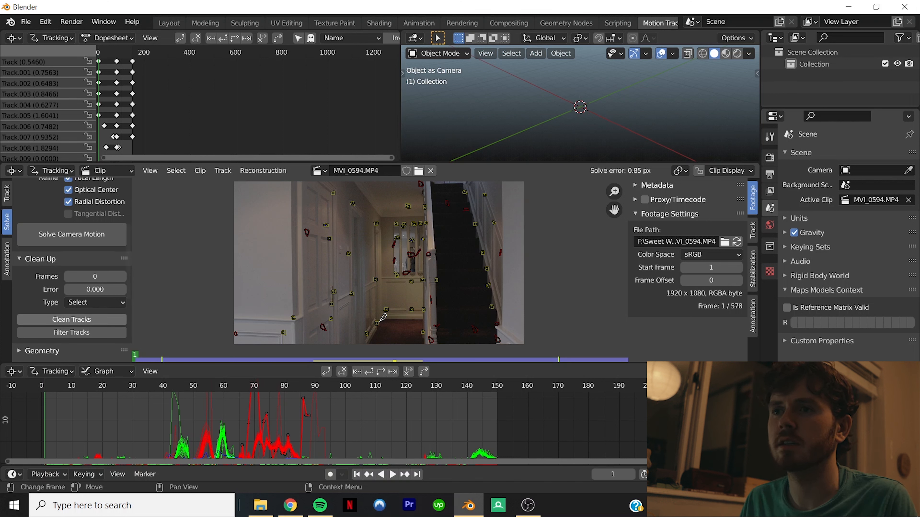
{"action": "scroll", "coordinate": [437, 265], "scroll_direction": "down", "scroll_amount": 1}
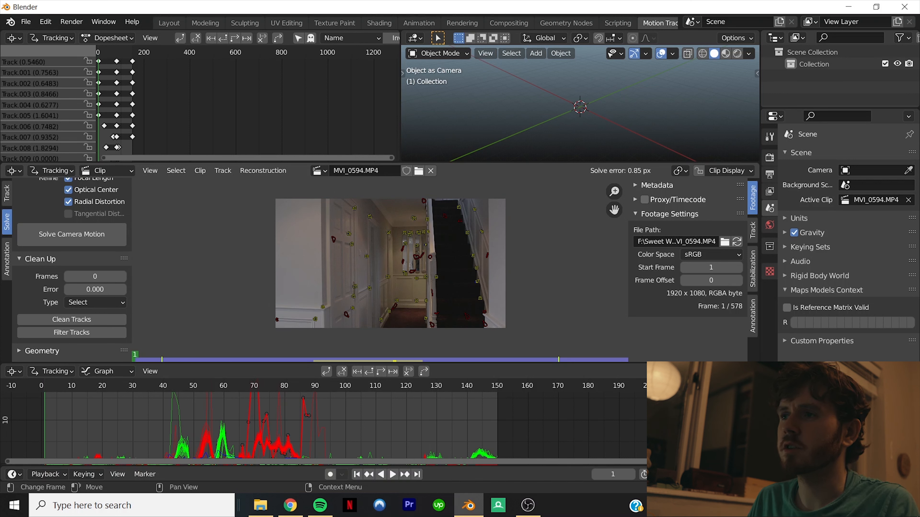
- Play the clip to frame 32 and delete the selected stray track by the hallway floor
{"action": "key", "text": "space"}
{"action": "key", "text": "x"}
{"action": "key", "text": "Return"}
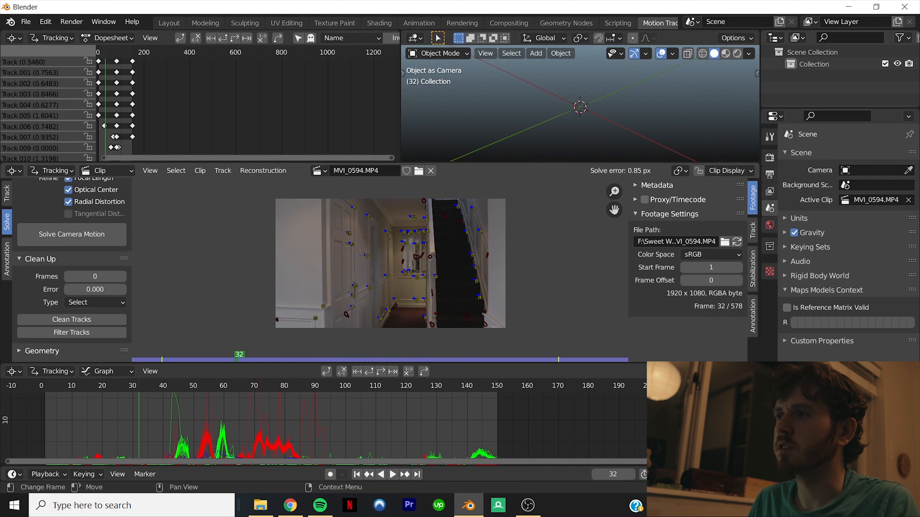
{"action": "key", "text": "x"}
{"action": "key", "text": "Return"}
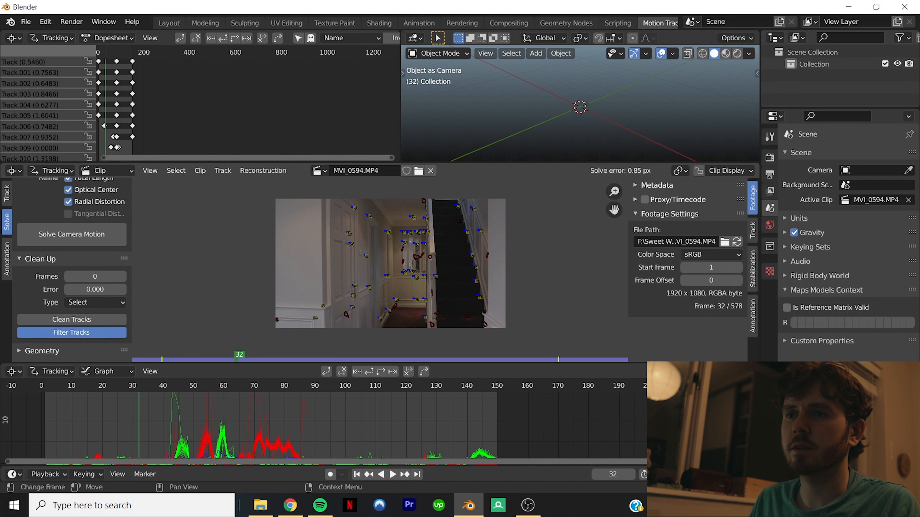
- Filter the tracks with a threshold of 5.00 and delete the problematic ones, plus leftover stray tracks beside the stairs and door
{"action": "left_click", "coordinate": [72, 333]}
{"action": "key", "text": "x"}
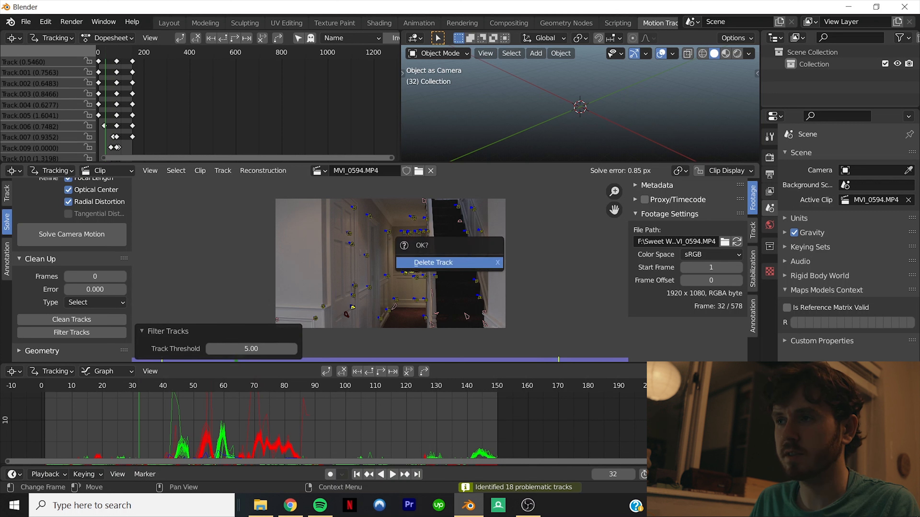
{"action": "key", "text": "Return"}
{"action": "left_click", "coordinate": [487, 255]}
{"action": "key", "text": "x"}
{"action": "left_click", "coordinate": [487, 255]}
{"action": "key", "text": "x"}
{"action": "left_click", "coordinate": [344, 313]}
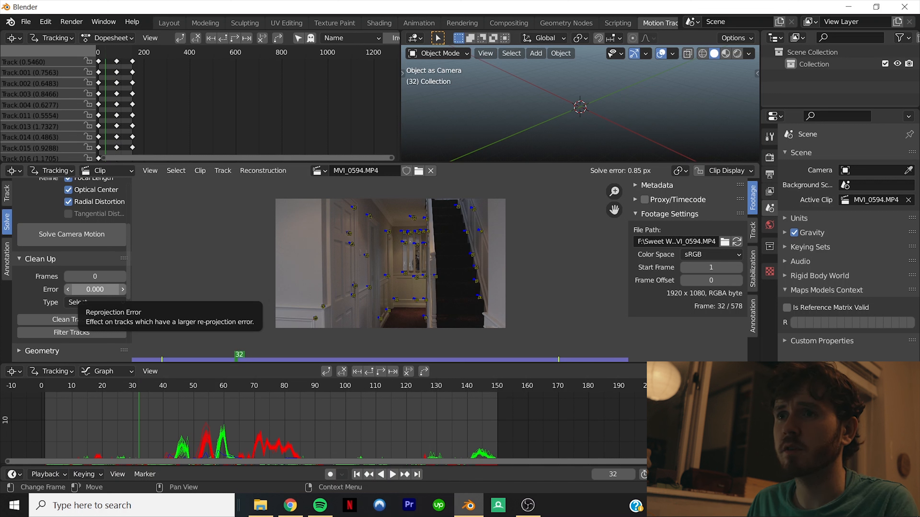
- Set the clean-up reprojection error to 1 and run Clean Tracks with the Select action
{"action": "left_click", "coordinate": [87, 289]}
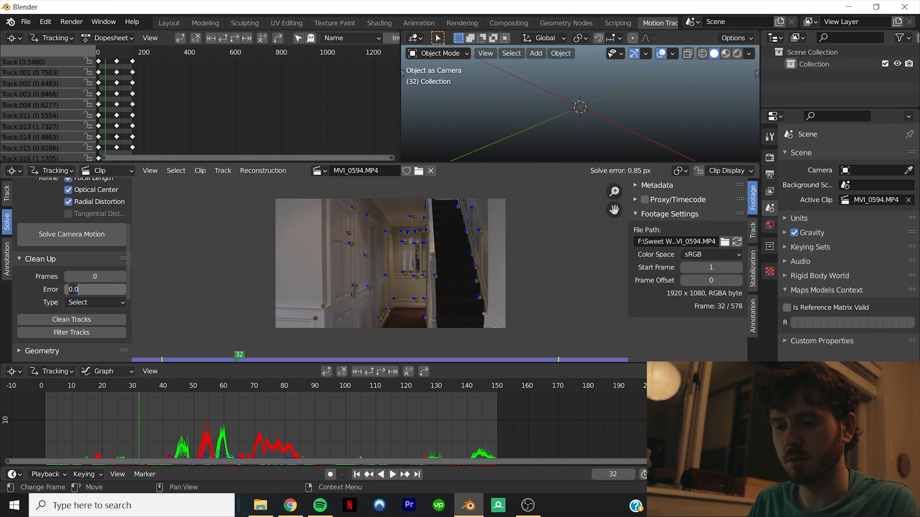
{"action": "type", "text": "1"}
{"action": "key", "text": "Return"}
{"action": "left_click", "coordinate": [71, 319]}
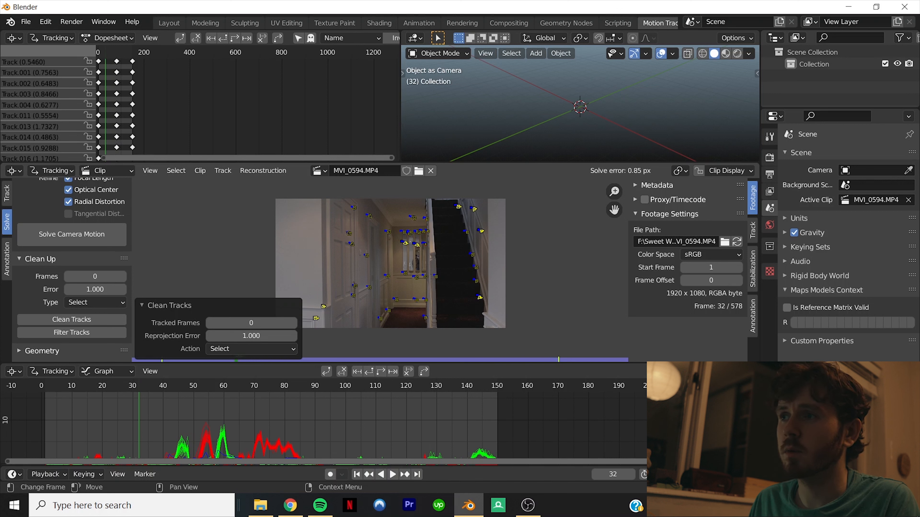
- Delete the tracks selected by the clean-up and solve the camera motion again
{"action": "key", "text": "x"}
{"action": "key", "text": "Return"}
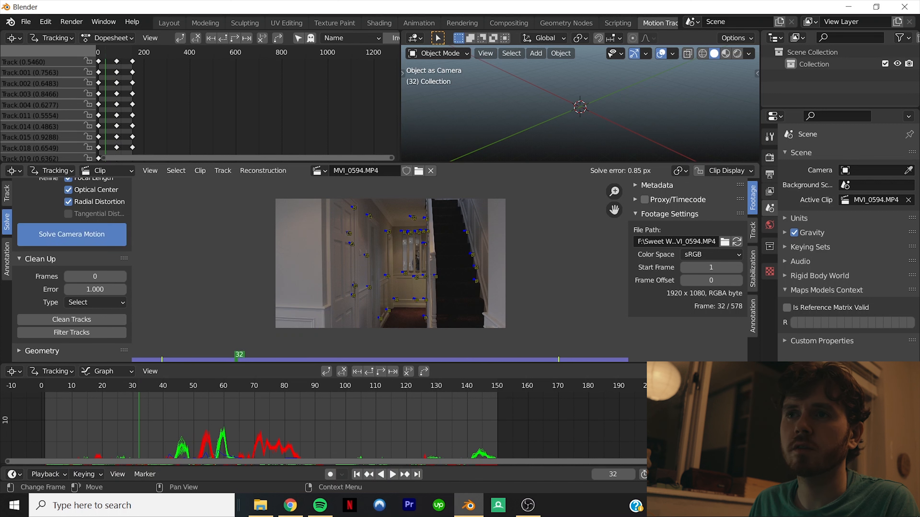
{"action": "left_click", "coordinate": [71, 234]}
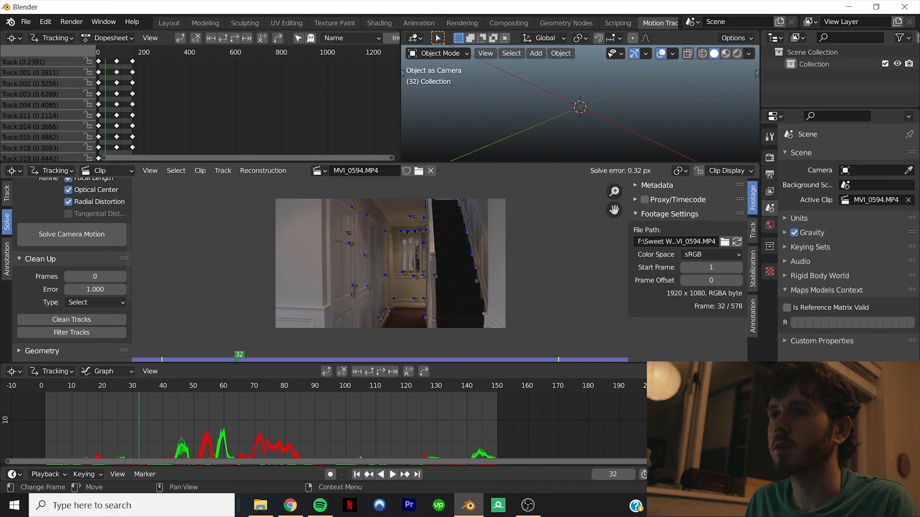
{"action": "left_click", "coordinate": [72, 234]}
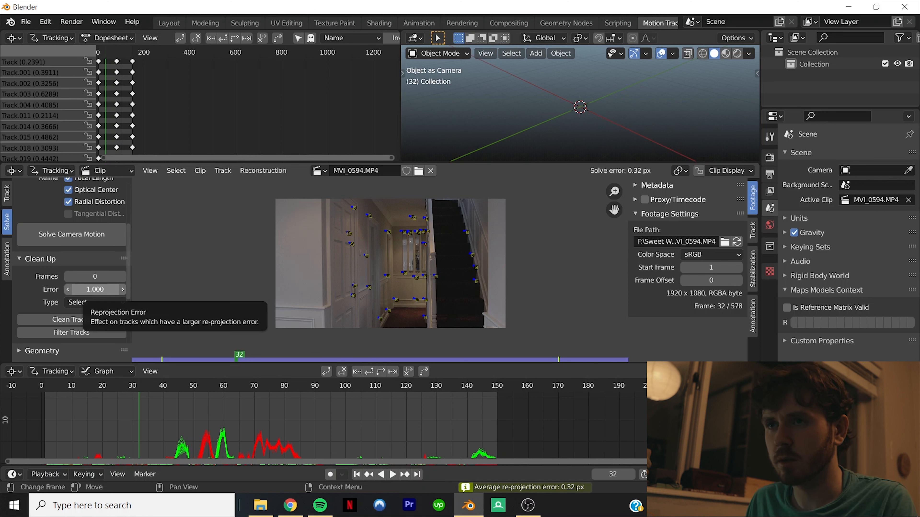
- Remove the tracks with a reprojection error above 0.5 using Clean Tracks, and re-solve the camera motion
{"action": "double_click", "coordinate": [91, 289]}
{"action": "type", "text": ".5"}
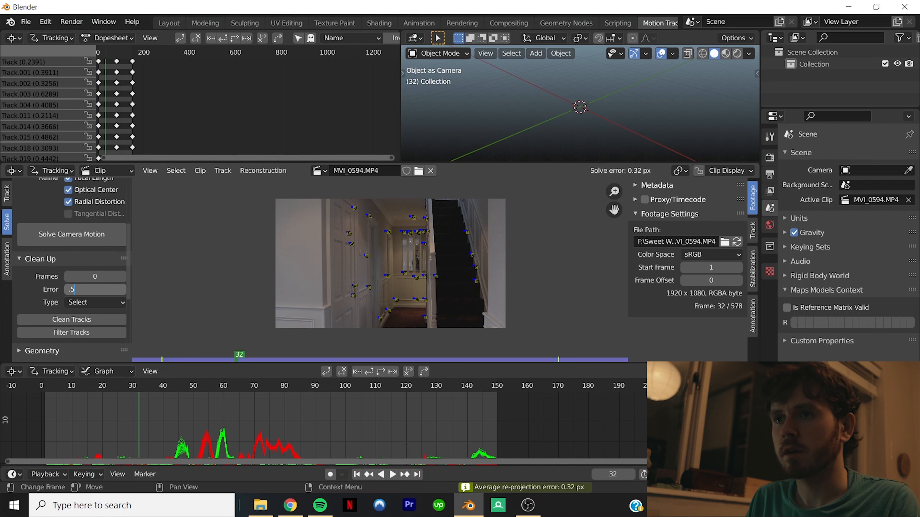
{"action": "key", "text": "Return"}
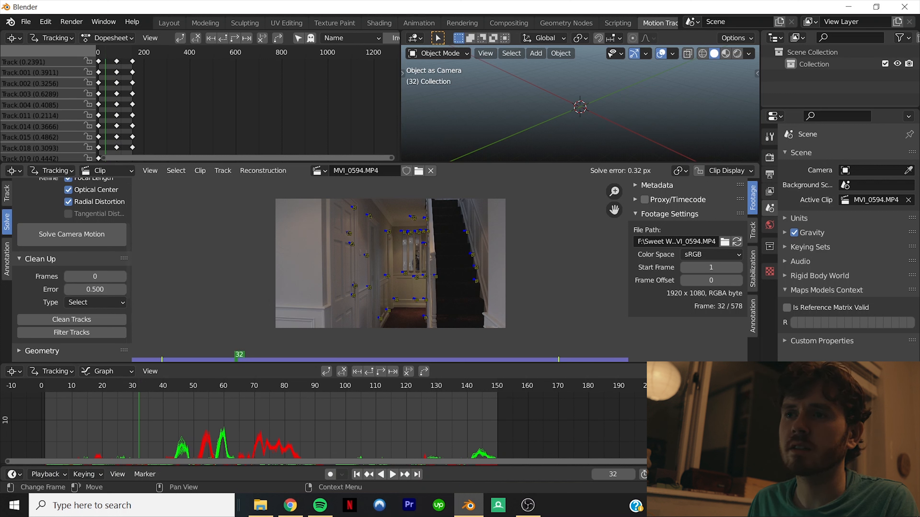
{"action": "left_click", "coordinate": [72, 319]}
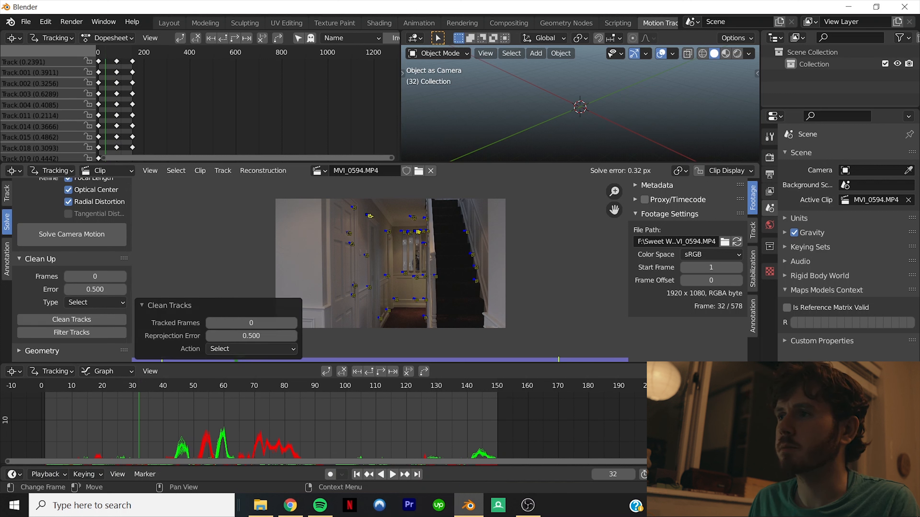
{"action": "scroll", "coordinate": [380, 271], "scroll_direction": "up", "scroll_amount": 3}
{"action": "middle_click_drag", "start_coordinate": [402, 235], "coordinate": [359, 336]}
{"action": "scroll", "coordinate": [380, 271], "scroll_direction": "down", "scroll_amount": 3}
{"action": "middle_click_drag", "start_coordinate": [379, 307], "coordinate": [407, 256]}
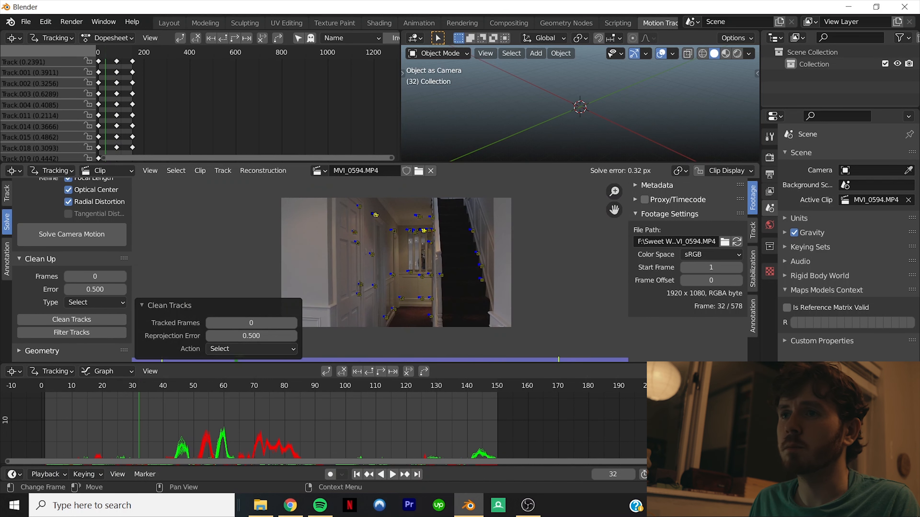
{"action": "key", "text": "x"}
{"action": "left_click", "coordinate": [349, 275]}
{"action": "left_click", "coordinate": [72, 234]}
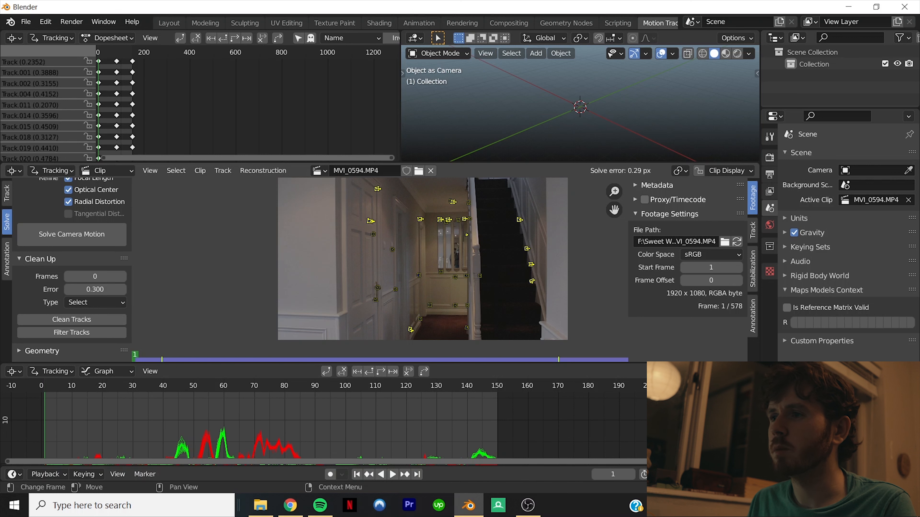
- On frame 1, add four tracking markers at the near wall's moulding corners and one on the lower door panel
{"action": "scroll", "coordinate": [397, 288], "scroll_direction": "up", "scroll_amount": 4}
{"action": "middle_click_drag", "start_coordinate": [397, 288], "coordinate": [608, 204]}
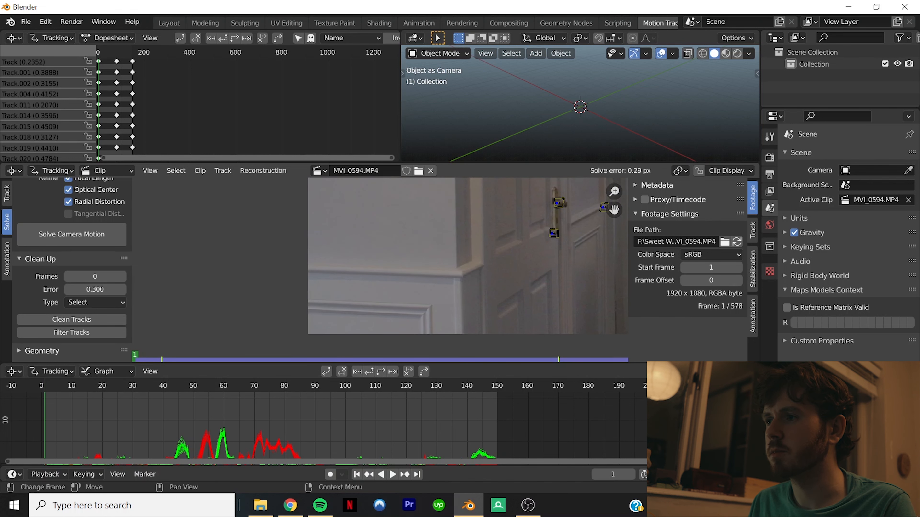
{"action": "scroll", "coordinate": [380, 312], "scroll_direction": "up", "scroll_amount": 3}
{"action": "middle_click_drag", "start_coordinate": [380, 313], "coordinate": [357, 274]}
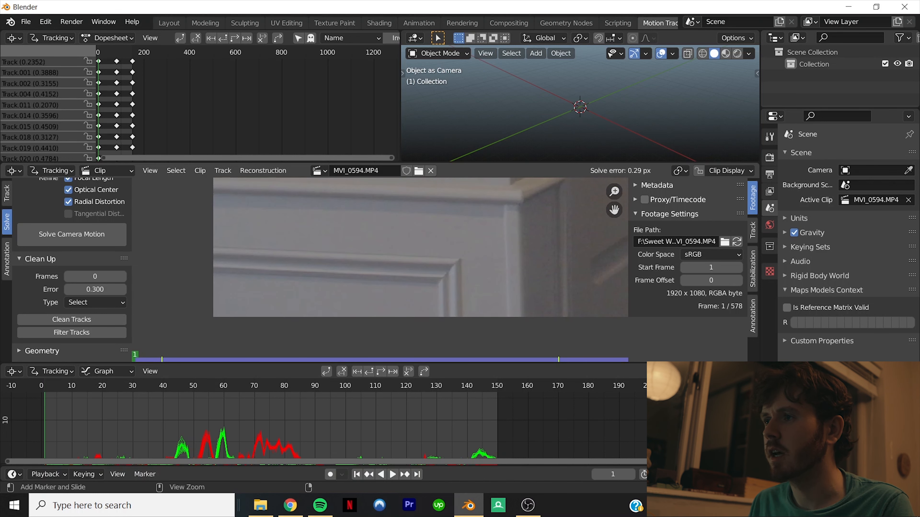
{"action": "left_click", "coordinate": [437, 282], "text": "ctrl"}
{"action": "left_click", "coordinate": [456, 258], "text": "ctrl"}
{"action": "middle_click_drag", "start_coordinate": [456, 258], "coordinate": [401, 321]}
{"action": "left_click", "coordinate": [470, 260], "text": "ctrl"}
{"action": "left_click", "coordinate": [464, 248], "text": "ctrl"}
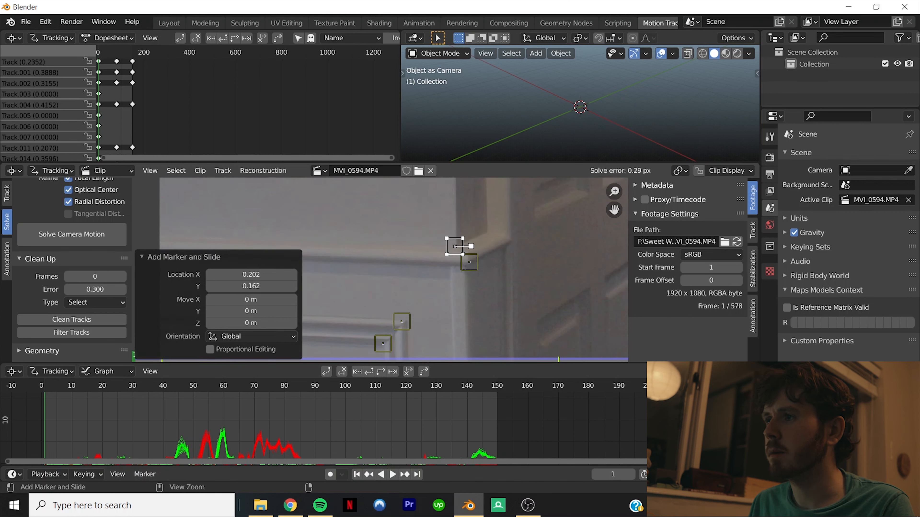
{"action": "middle_click_drag", "start_coordinate": [464, 248], "coordinate": [376, 331]}
{"action": "left_click", "coordinate": [493, 255], "text": "ctrl"}
- Add a tracking marker on the upper door panel and three along the skirting at the end of the hallway
{"action": "scroll", "coordinate": [493, 255], "scroll_direction": "down", "scroll_amount": 5}
{"action": "middle_click_drag", "start_coordinate": [416, 266], "coordinate": [409, 345]}
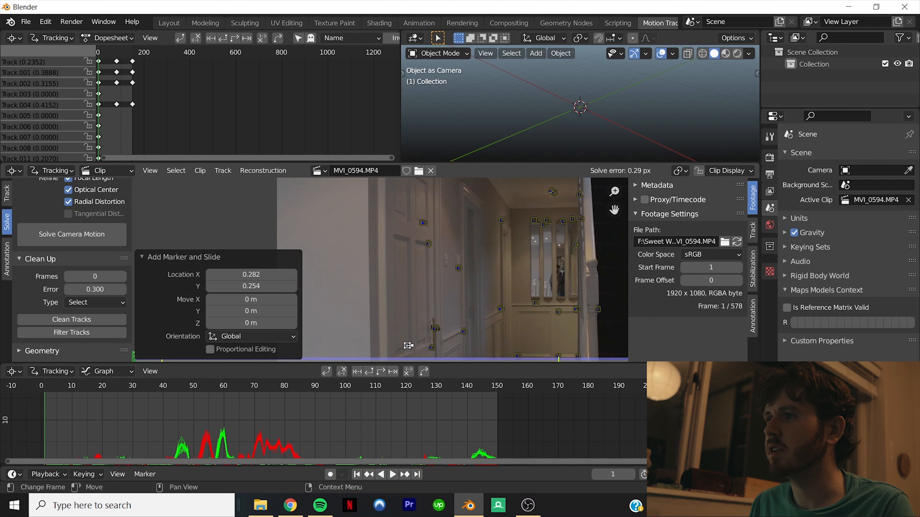
{"action": "left_click", "coordinate": [447, 267], "text": "ctrl"}
{"action": "scroll", "coordinate": [446, 268], "scroll_direction": "up", "scroll_amount": 5}
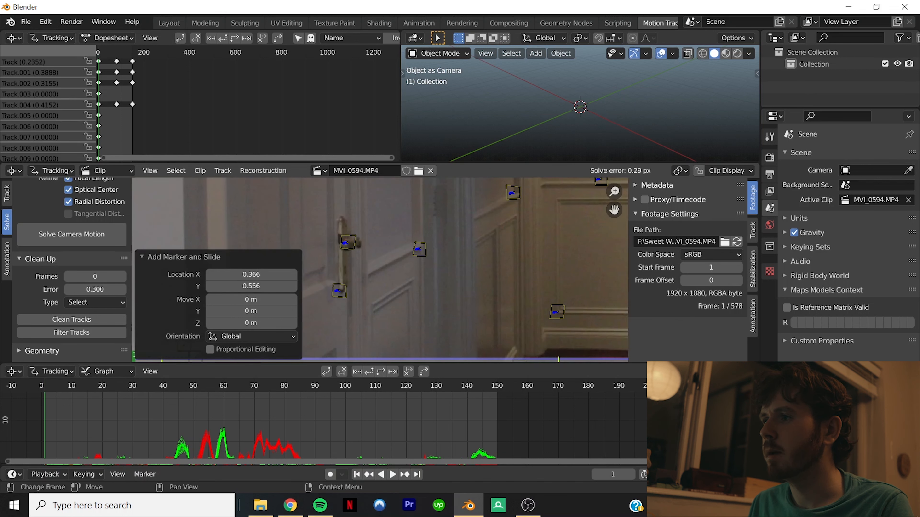
{"action": "middle_click_drag", "start_coordinate": [470, 290], "coordinate": [355, 215]}
{"action": "left_click", "coordinate": [433, 271], "text": "ctrl"}
{"action": "mouse_move", "coordinate": [433, 271]}
{"action": "middle_mouse_down"}
{"action": "mouse_move", "coordinate": [425, 249]}
{"action": "mouse_move", "coordinate": [394, 243]}
{"action": "middle_mouse_up"}
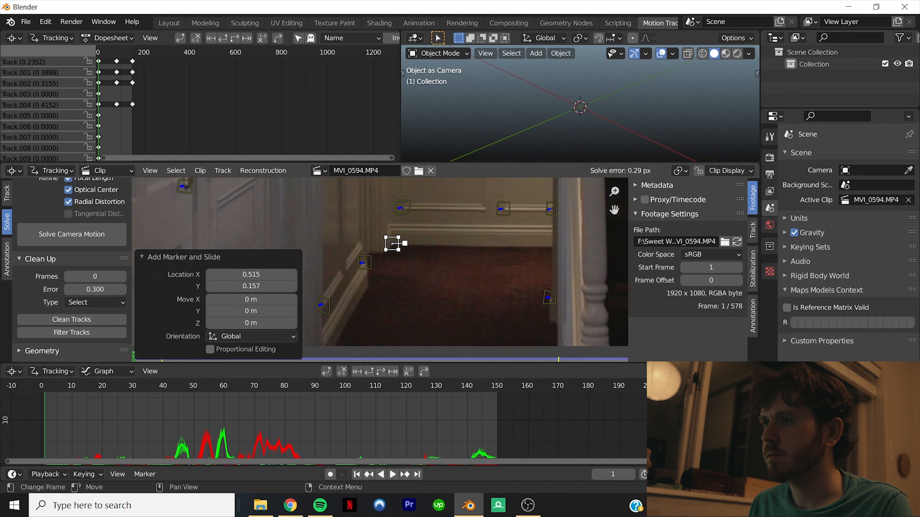
{"action": "left_click", "coordinate": [345, 269], "text": "ctrl"}
{"action": "left_click", "coordinate": [360, 238], "text": "ctrl"}
{"action": "middle_click_drag", "start_coordinate": [359, 238], "coordinate": [221, 305]}
{"action": "scroll", "coordinate": [333, 181], "scroll_direction": "down", "scroll_amount": 3}
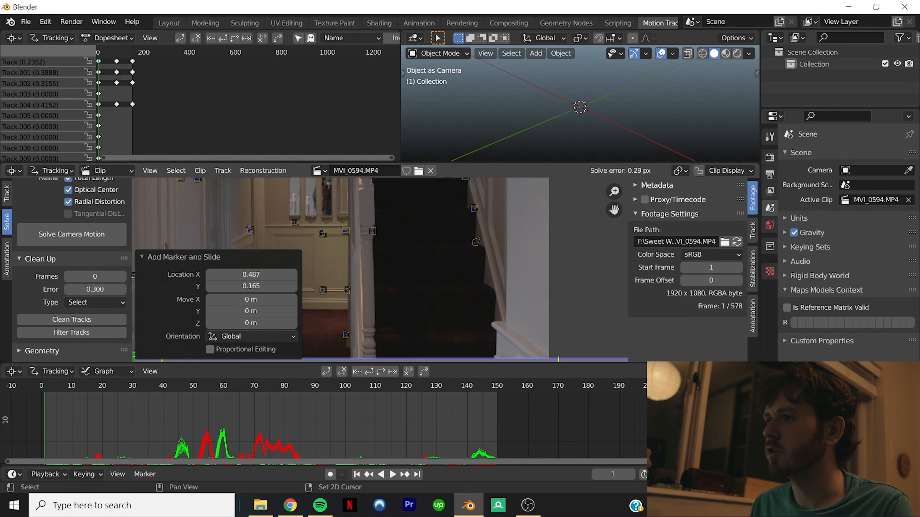
- Add two tracking markers on the white trim at the foot of the stairs, beside the wall
{"action": "scroll", "coordinate": [380, 269], "scroll_direction": "down", "scroll_amount": 3}
{"action": "middle_click_drag", "start_coordinate": [380, 270], "coordinate": [362, 296], "text": "shift"}
{"action": "scroll", "coordinate": [362, 297], "scroll_direction": "down", "scroll_amount": 2}
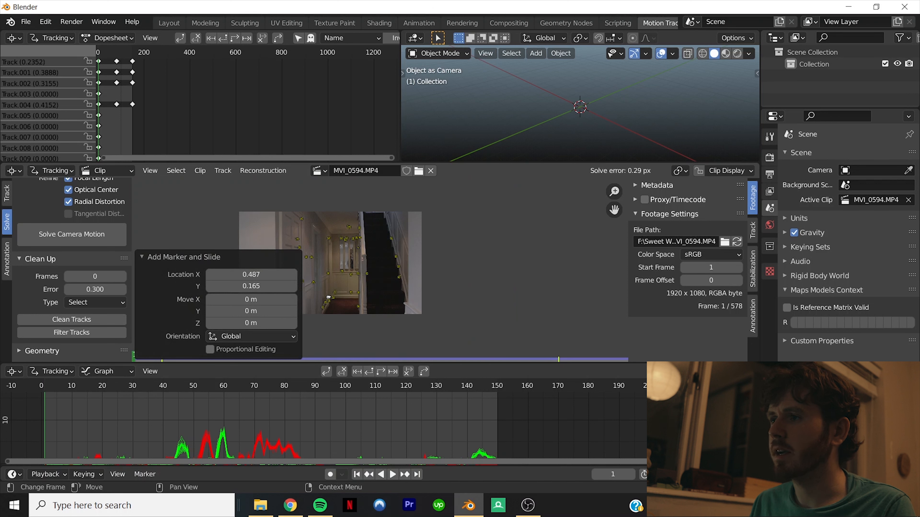
{"action": "scroll", "coordinate": [328, 298], "scroll_direction": "up", "scroll_amount": 4}
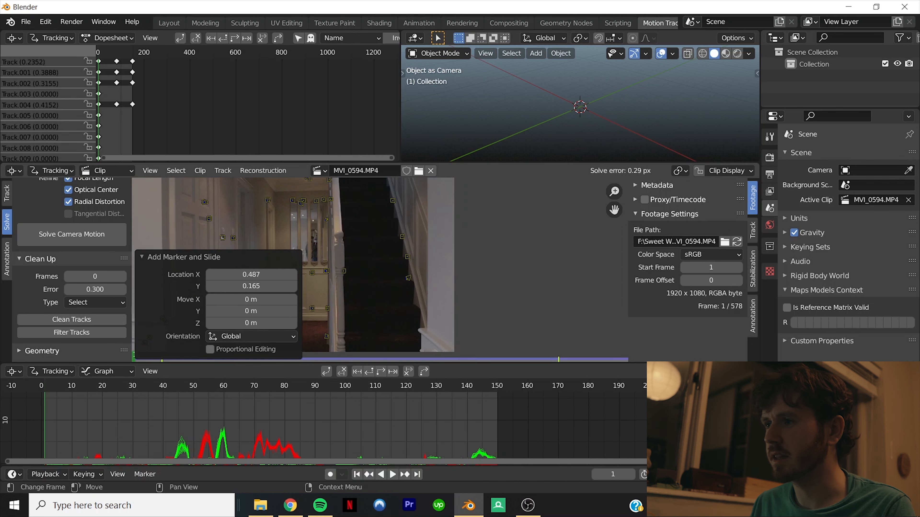
{"action": "scroll", "coordinate": [421, 326], "scroll_direction": "up", "scroll_amount": 5}
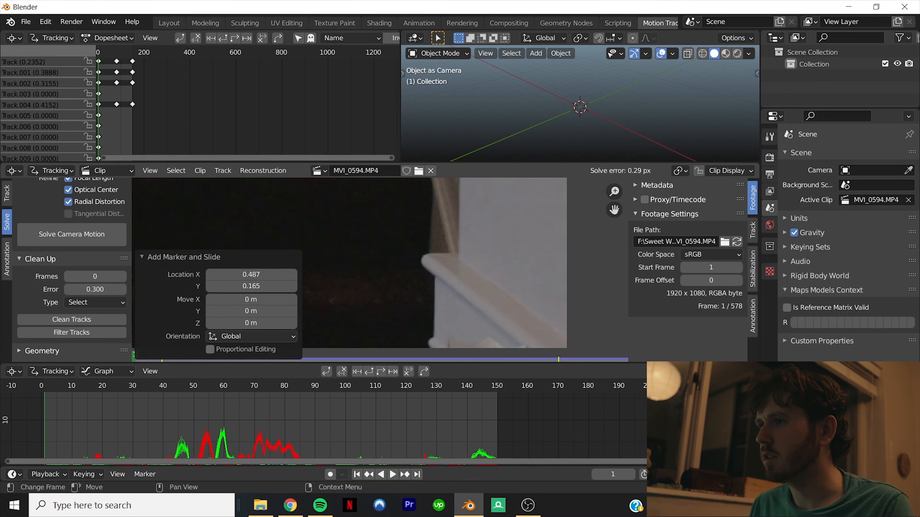
{"action": "left_click", "coordinate": [424, 260], "text": "ctrl"}
{"action": "left_click", "coordinate": [460, 260], "text": "ctrl"}
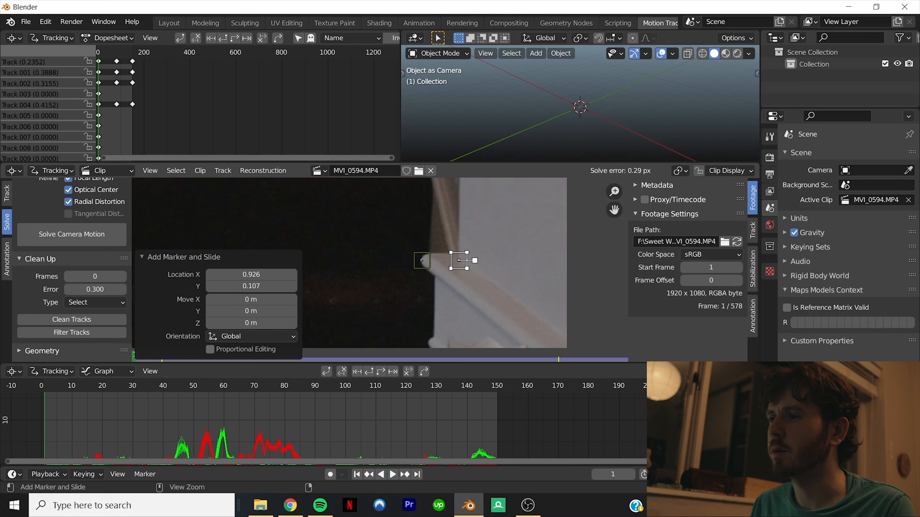
{"action": "scroll", "coordinate": [446, 261], "scroll_direction": "down", "scroll_amount": 6}
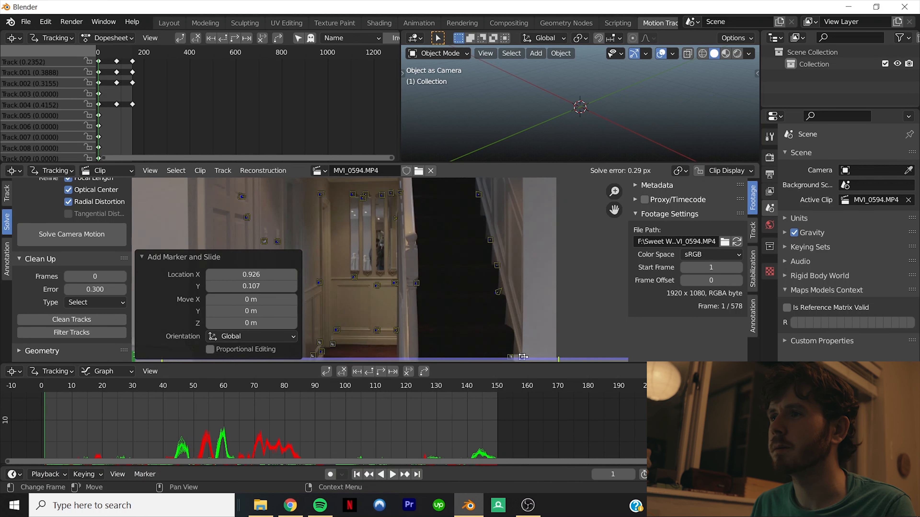
{"action": "scroll", "coordinate": [522, 357], "scroll_direction": "down", "scroll_amount": 3}
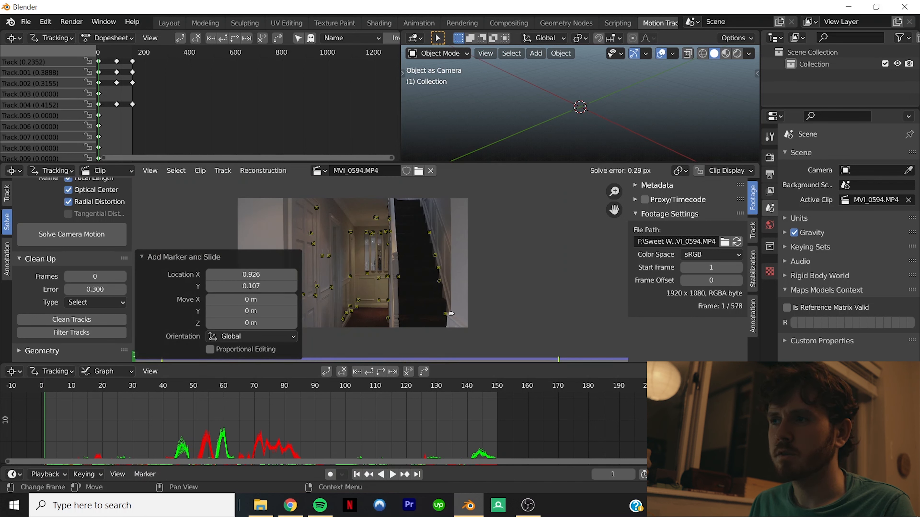
- Track all markers forward through the clip and delete the failed tracks at the stair foot and lower door panel
{"action": "key", "text": "a"}
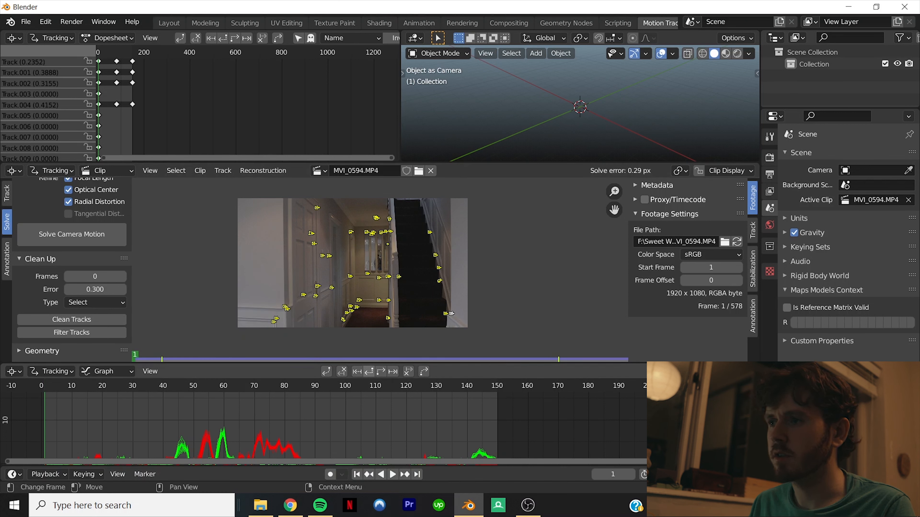
{"action": "key", "text": "ctrl+t"}
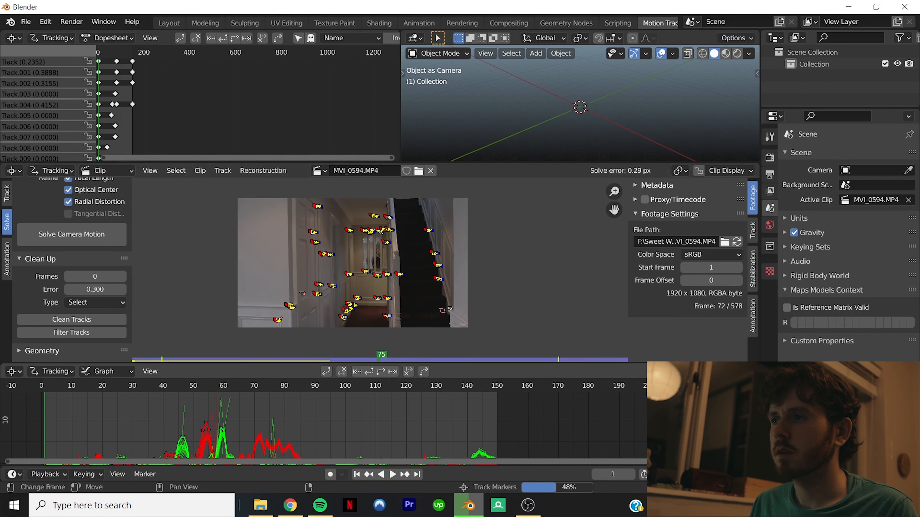
{"action": "key", "text": "x"}
{"action": "left_click", "coordinate": [439, 307]}
{"action": "left_click", "coordinate": [449, 309]}
{"action": "key", "text": "x"}
{"action": "left_click", "coordinate": [449, 310]}
{"action": "key", "text": "x"}
{"action": "left_click", "coordinate": [302, 293]}
{"action": "key", "text": "x"}
{"action": "left_click", "coordinate": [302, 294]}
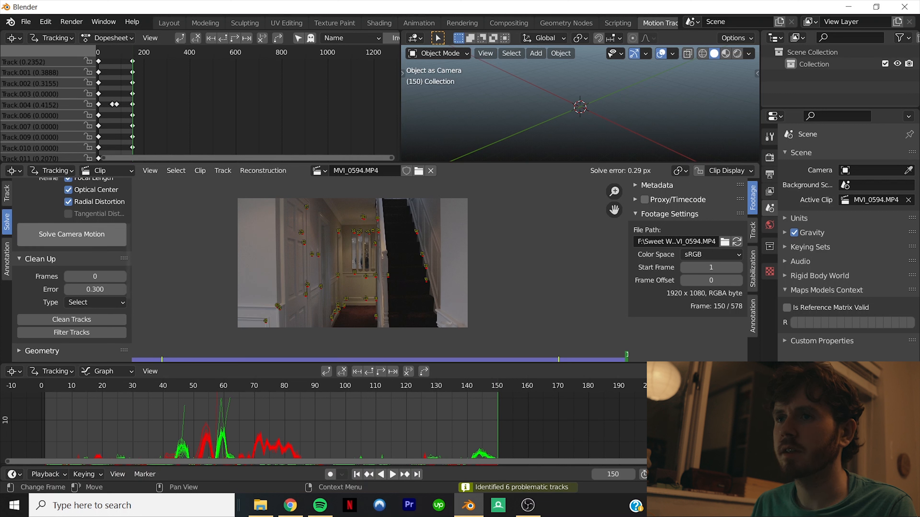
- Solve the camera motion with the new tracks and play the clip to frame 44
{"action": "left_click", "coordinate": [71, 234]}
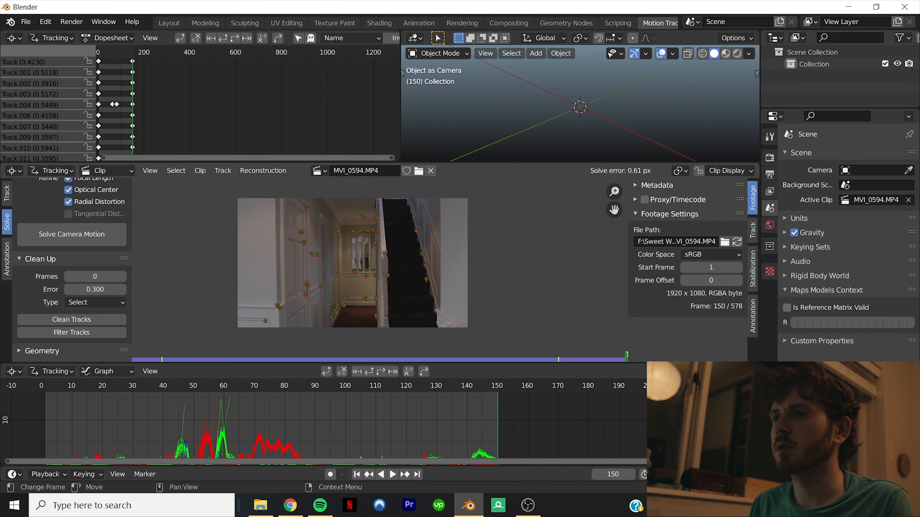
{"action": "scroll", "coordinate": [362, 268], "scroll_direction": "up", "scroll_amount": 2}
{"action": "key", "text": "space"}
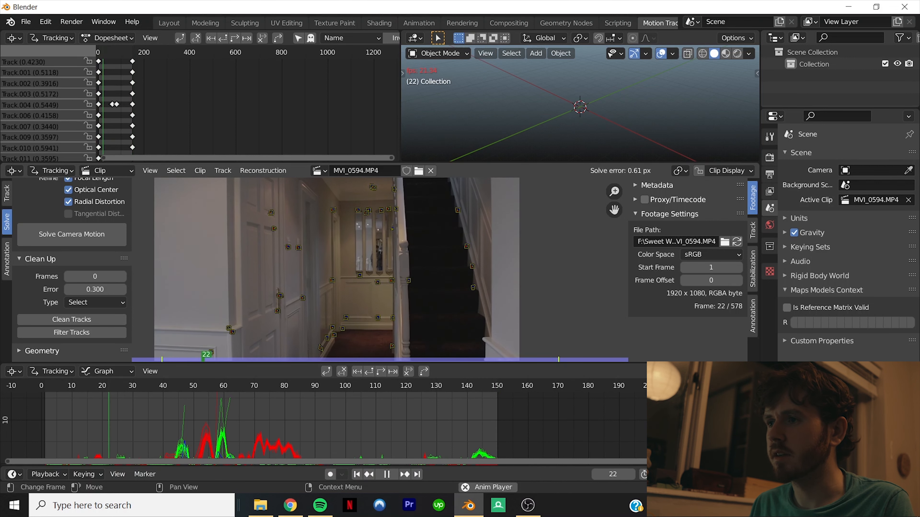
{"action": "key", "text": "space"}
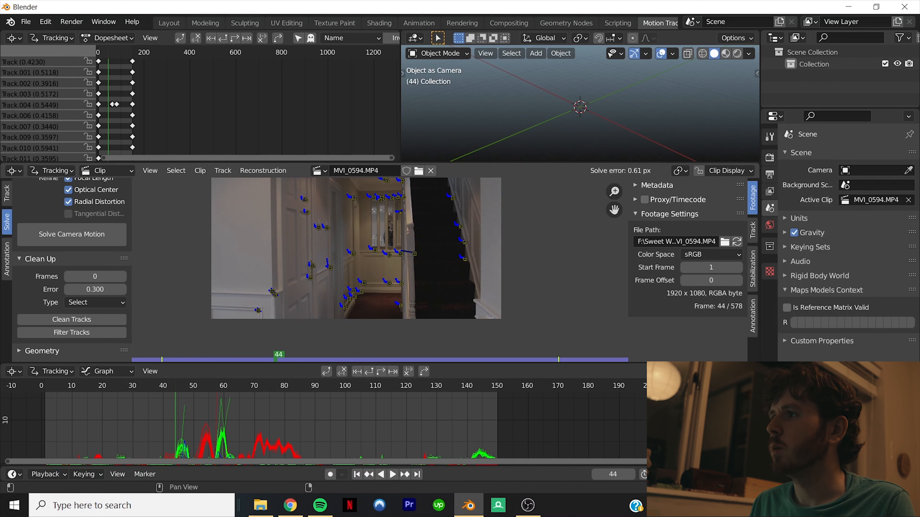
- Display each selected track's name and average error over the footage
{"action": "left_click", "coordinate": [726, 171]}
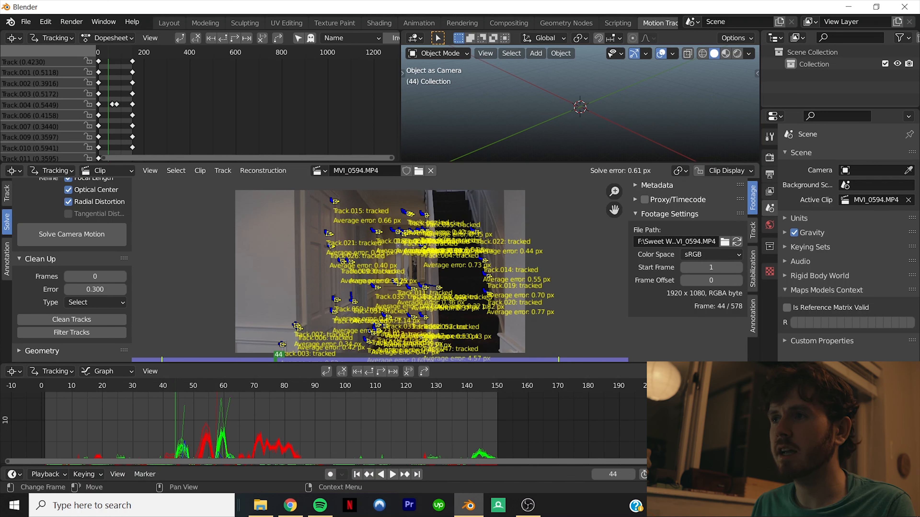
{"action": "middle_click_drag", "start_coordinate": [380, 271], "coordinate": [343, 256]}
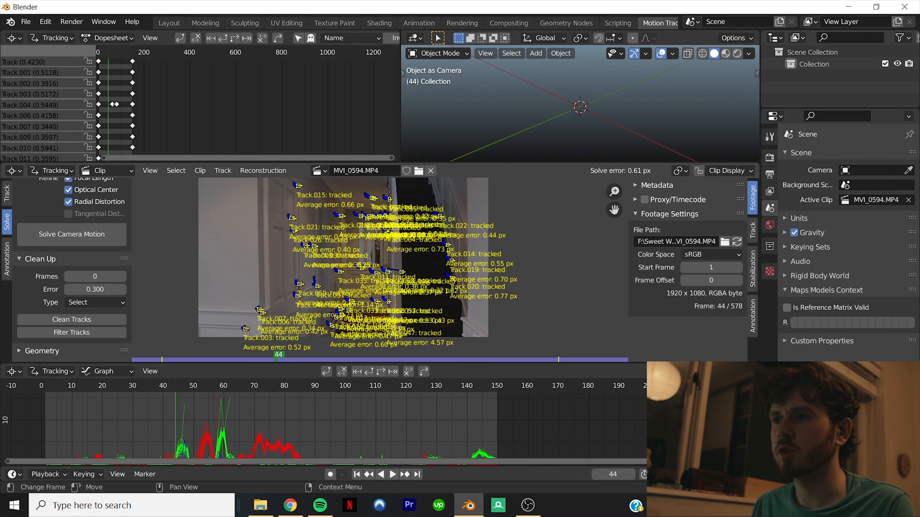
{"action": "scroll", "coordinate": [467, 272], "scroll_direction": "up", "scroll_amount": 5}
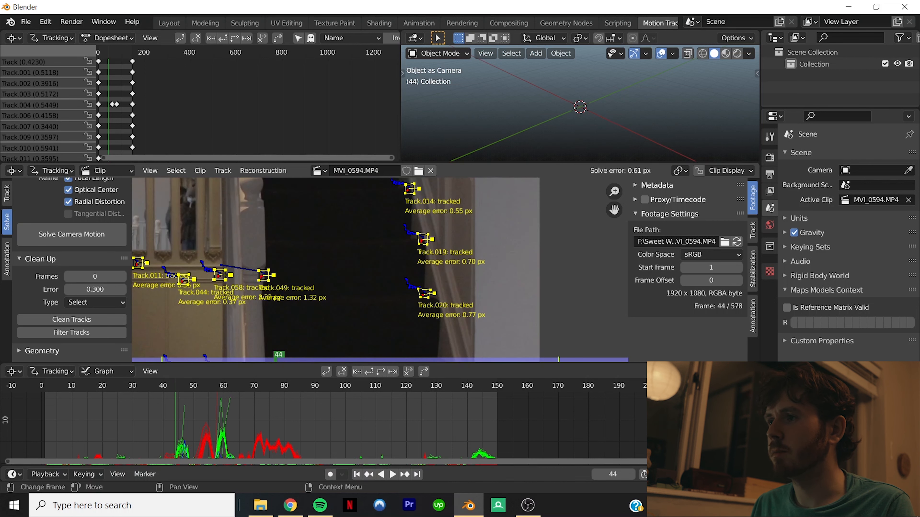
- Delete Track.019, Track.020 and Track.014 along the stair's wall side
{"action": "left_click", "coordinate": [423, 239]}
{"action": "key", "text": "x"}
{"action": "left_click", "coordinate": [423, 239]}
{"action": "left_click", "coordinate": [423, 293]}
{"action": "key", "text": "x"}
{"action": "left_click", "coordinate": [424, 290]}
{"action": "left_click", "coordinate": [421, 260]}
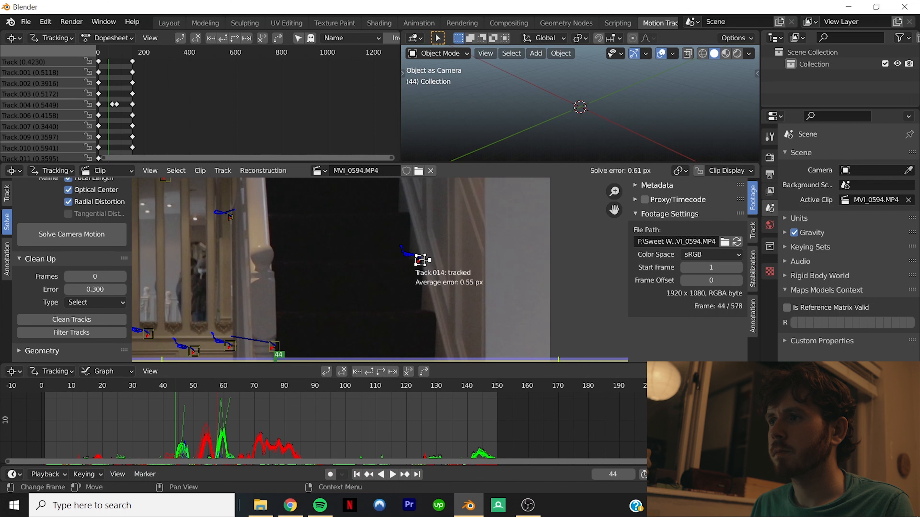
{"action": "key", "text": "x"}
{"action": "left_click", "coordinate": [420, 259]}
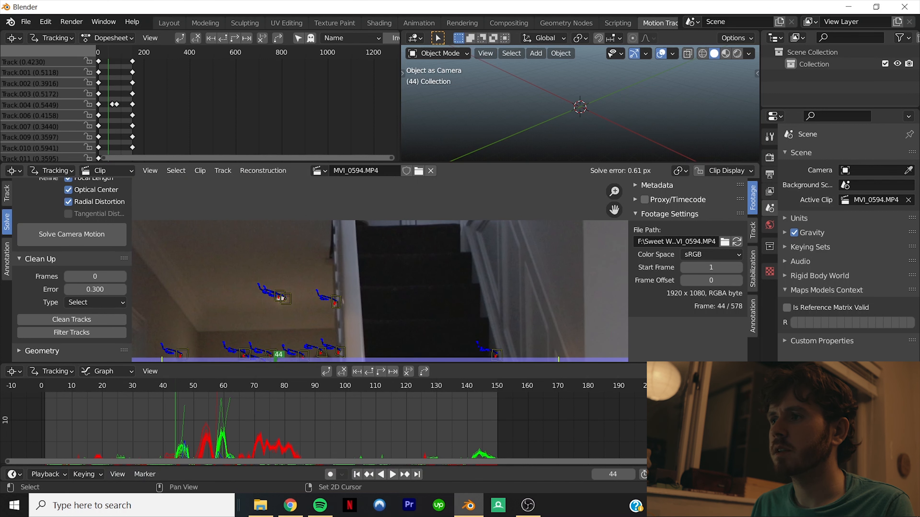
- Examine the average errors of the remaining tracks around the upper stairs and hallway ceiling
{"action": "left_click", "coordinate": [460, 287]}
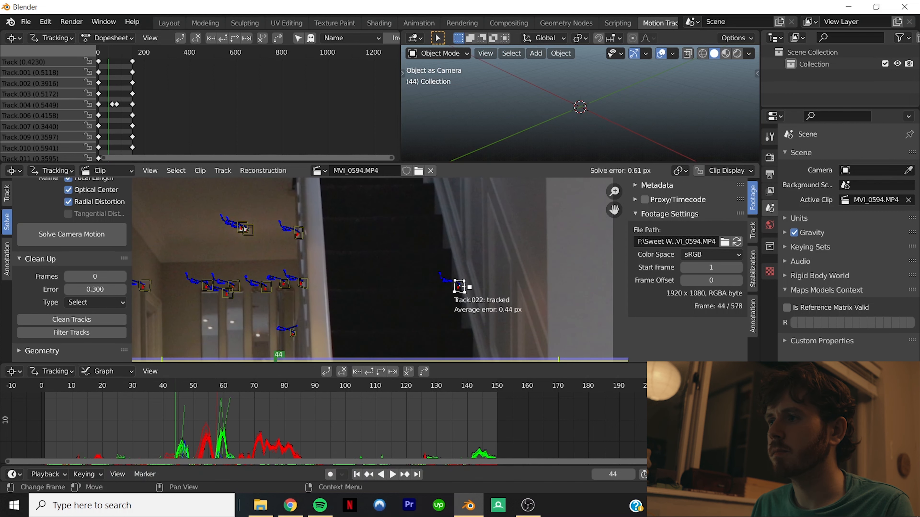
{"action": "left_click", "coordinate": [298, 233]}
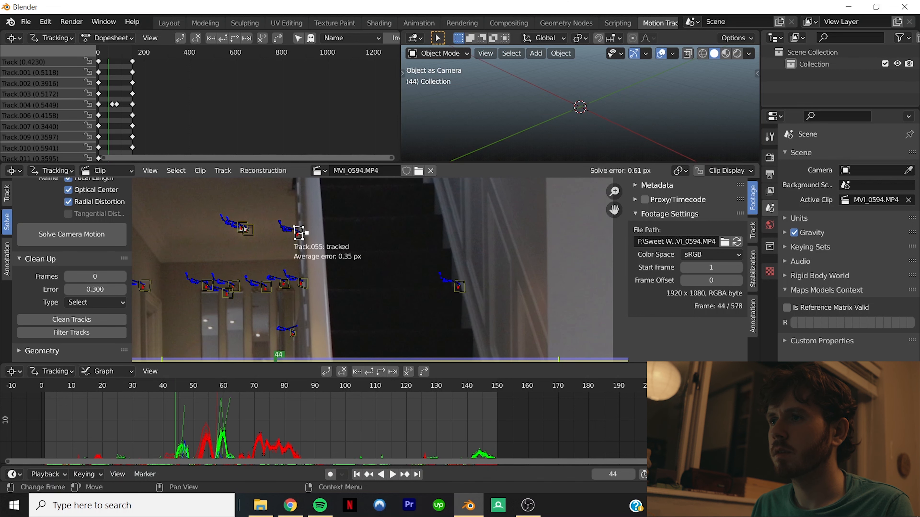
{"action": "key", "text": "a"}
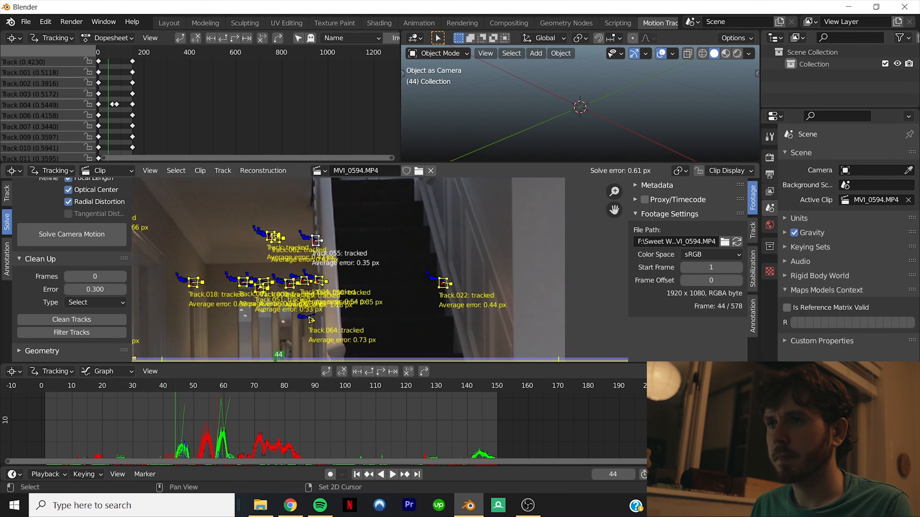
- Delete the high-error track on the upper part of the white door and reselect all remaining tracks
{"action": "middle_click_drag", "start_coordinate": [308, 253], "coordinate": [526, 276]}
{"action": "left_click", "coordinate": [304, 228]}
{"action": "key", "text": "x"}
{"action": "left_click", "coordinate": [303, 228]}
{"action": "key", "text": "a"}
{"action": "middle_click_drag", "start_coordinate": [365, 349], "coordinate": [382, 243]}
{"action": "scroll", "coordinate": [382, 243], "scroll_direction": "down", "scroll_amount": 3}
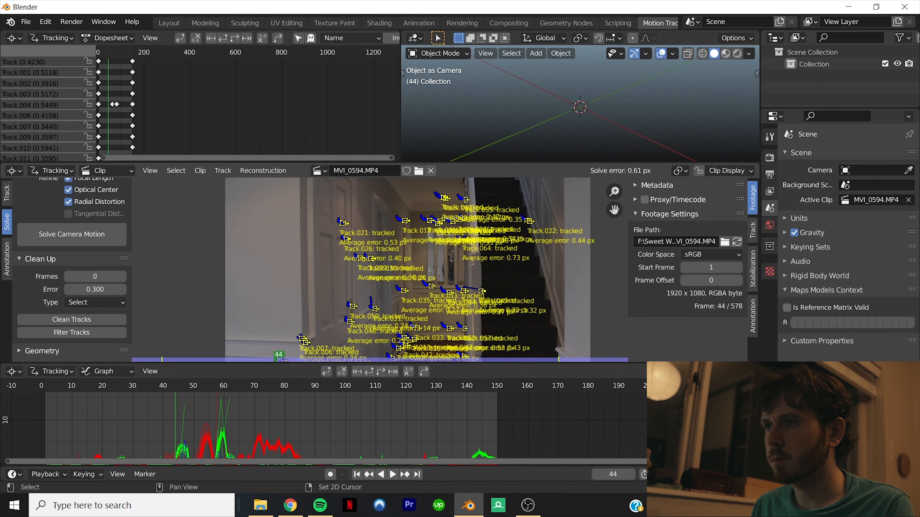
- Delete Track.047 on the floor at the foot of the stair post and reselect the other tracks
{"action": "middle_click_drag", "start_coordinate": [340, 308], "coordinate": [356, 259], "text": "shift"}
{"action": "scroll", "coordinate": [355, 259], "scroll_direction": "up", "scroll_amount": 1}
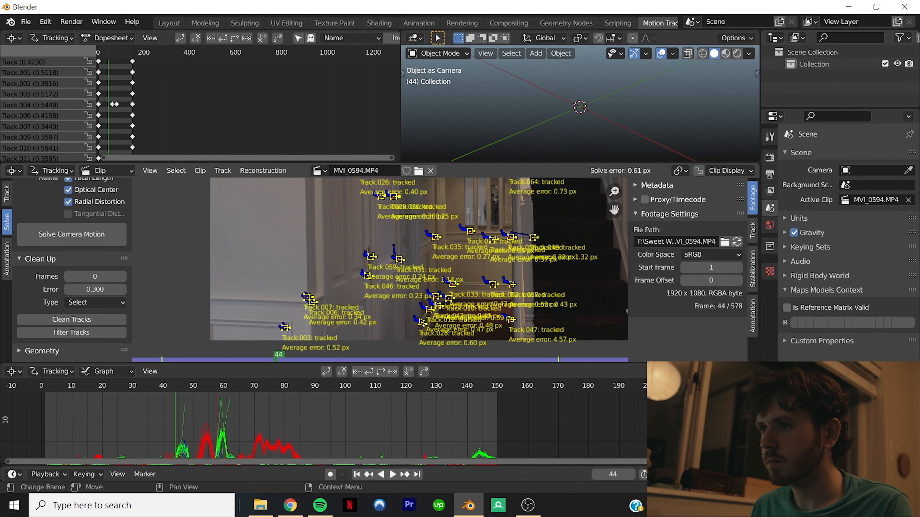
{"action": "scroll", "coordinate": [376, 276], "scroll_direction": "up", "scroll_amount": 1}
{"action": "middle_click_drag", "start_coordinate": [476, 346], "coordinate": [377, 270]}
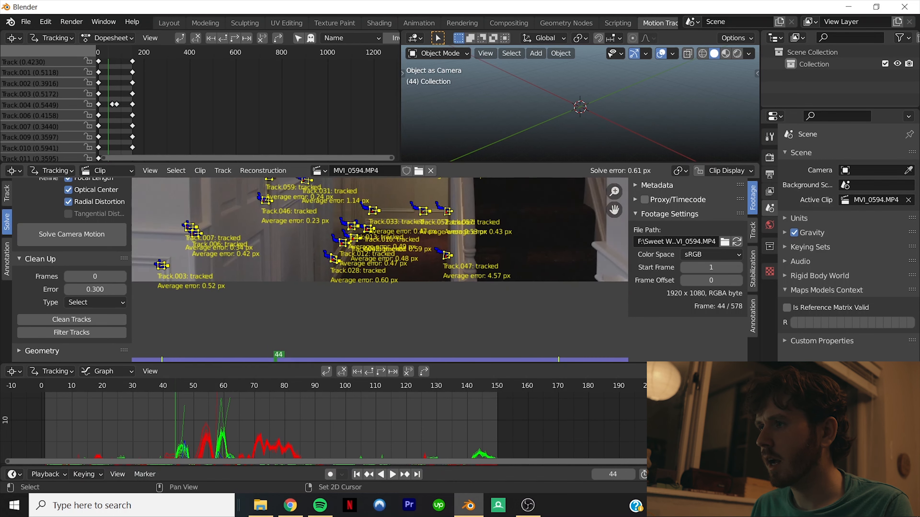
{"action": "scroll", "coordinate": [376, 270], "scroll_direction": "up", "scroll_amount": 1}
{"action": "scroll", "coordinate": [378, 273], "scroll_direction": "up", "scroll_amount": 1}
{"action": "left_click", "coordinate": [487, 246]}
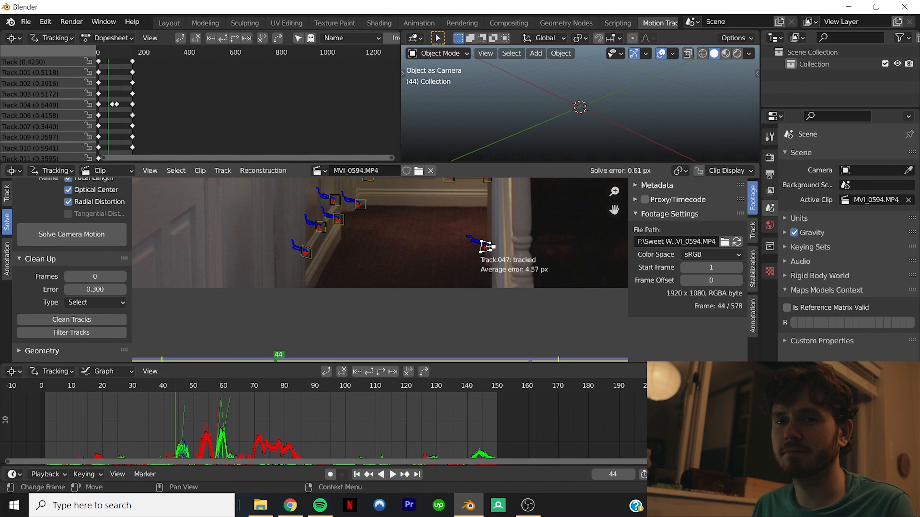
{"action": "key", "text": "x"}
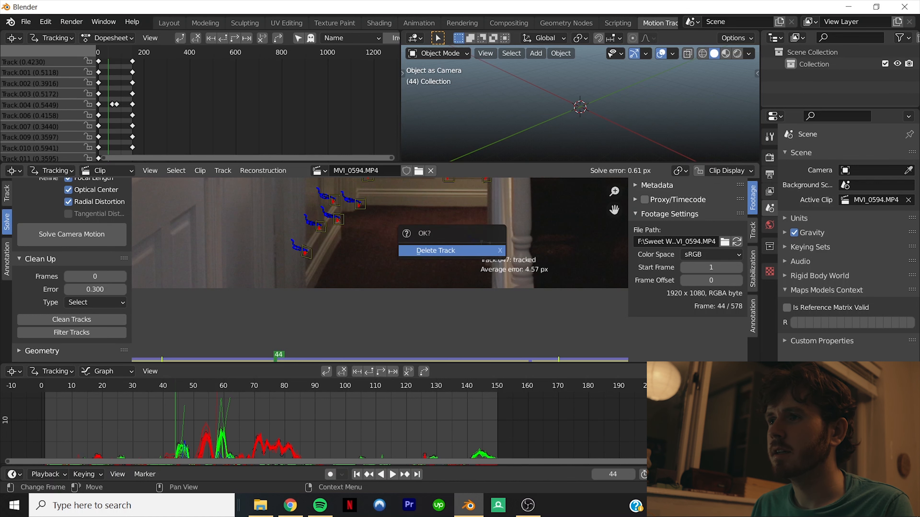
{"action": "left_click", "coordinate": [487, 251]}
{"action": "key", "text": "a"}
- Solve the camera motion again with the reduced set of tracks
{"action": "middle_click_drag", "start_coordinate": [470, 189], "coordinate": [382, 353]}
{"action": "scroll", "coordinate": [380, 270], "scroll_direction": "up", "scroll_amount": 3}
{"action": "middle_click_drag", "start_coordinate": [382, 232], "coordinate": [401, 297]}
{"action": "scroll", "coordinate": [380, 270], "scroll_direction": "down", "scroll_amount": 5}
{"action": "left_click", "coordinate": [72, 234]}
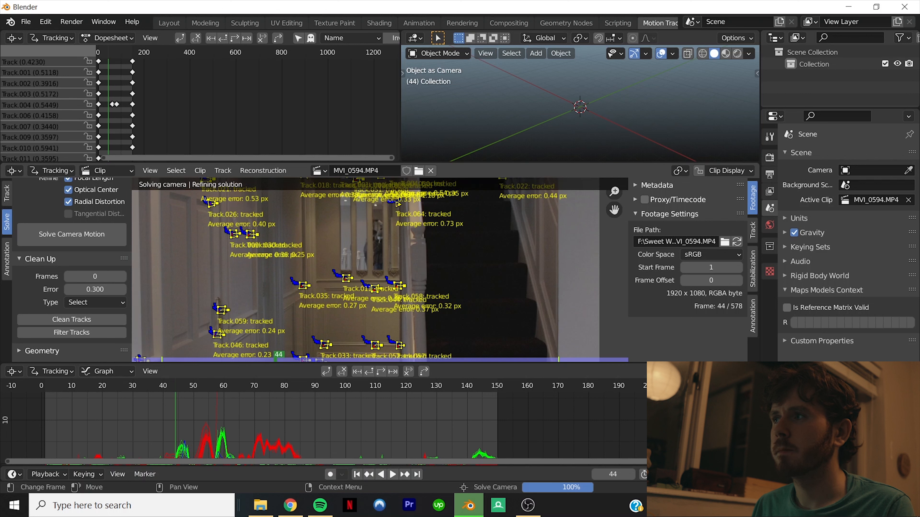
- Delete the high-error tracks Track.064 and Track.025 at the far end of the hallway
{"action": "middle_click_drag", "start_coordinate": [404, 214], "coordinate": [380, 270]}
{"action": "scroll", "coordinate": [380, 270], "scroll_direction": "up", "scroll_amount": 2}
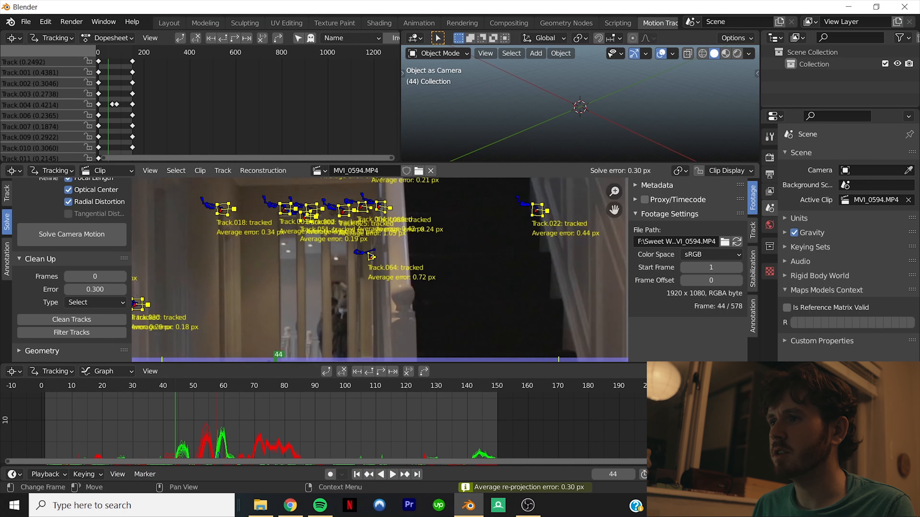
{"action": "scroll", "coordinate": [370, 255], "scroll_direction": "up", "scroll_amount": 1}
{"action": "left_click", "coordinate": [367, 254]}
{"action": "key", "text": "x"}
{"action": "left_click", "coordinate": [368, 256]}
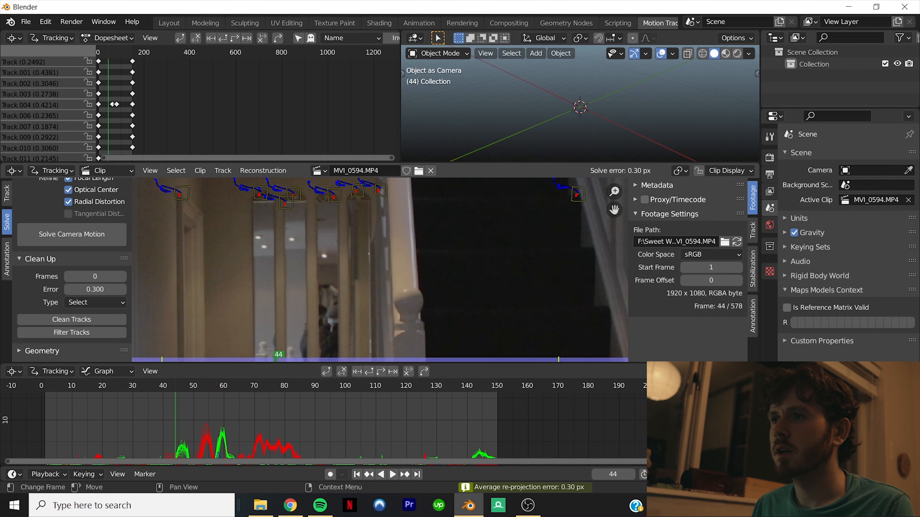
{"action": "key", "text": "a"}
{"action": "middle_click_drag", "start_coordinate": [319, 198], "coordinate": [259, 279]}
{"action": "scroll", "coordinate": [259, 279], "scroll_direction": "up", "scroll_amount": 3}
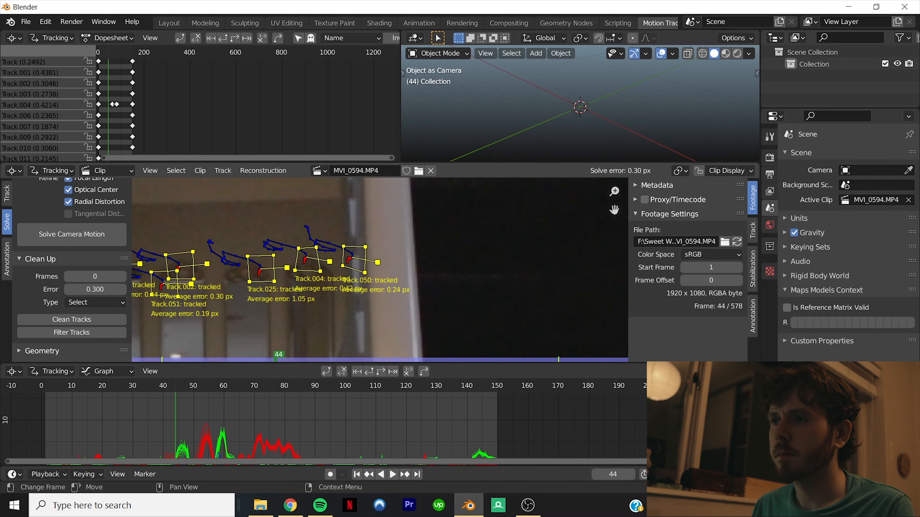
{"action": "left_click", "coordinate": [260, 264]}
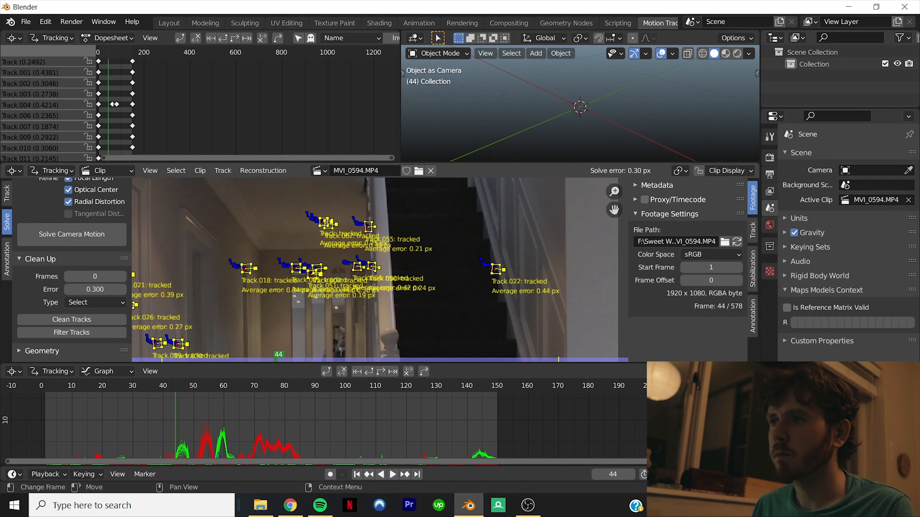
- Delete Track.021 on the upper part of the white door
{"action": "middle_click_drag", "start_coordinate": [181, 286], "coordinate": [391, 223]}
{"action": "key", "text": "x"}
{"action": "left_click_drag", "start_coordinate": [343, 212], "coordinate": [369, 206]}
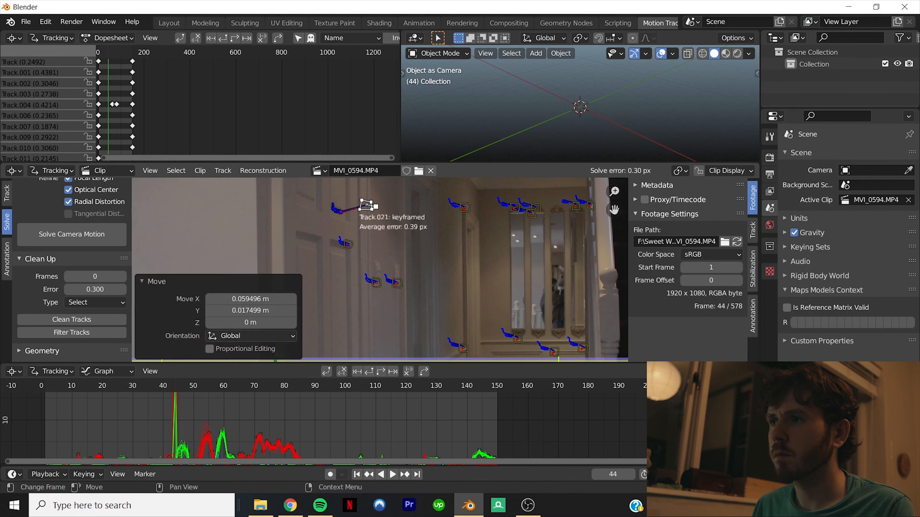
{"action": "key", "text": "x"}
{"action": "left_click", "coordinate": [369, 206]}
{"action": "key", "text": "a"}
- Delete one more track in the lower hallway near the skirting board and solve the camera motion again
{"action": "middle_click_drag", "start_coordinate": [336, 348], "coordinate": [374, 189]}
{"action": "middle_click_drag", "start_coordinate": [507, 218], "coordinate": [422, 183], "text": "shift"}
{"action": "scroll", "coordinate": [405, 267], "scroll_direction": "up", "scroll_amount": 4}
{"action": "left_click", "coordinate": [410, 264]}
{"action": "key", "text": "x"}
{"action": "left_click", "coordinate": [410, 264]}
{"action": "scroll", "coordinate": [406, 264], "scroll_direction": "down", "scroll_amount": 5}
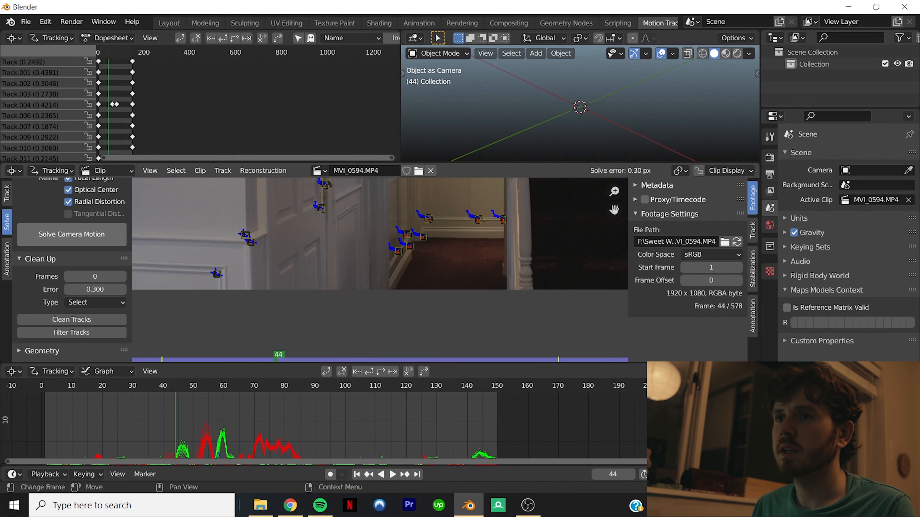
{"action": "left_click", "coordinate": [72, 235]}
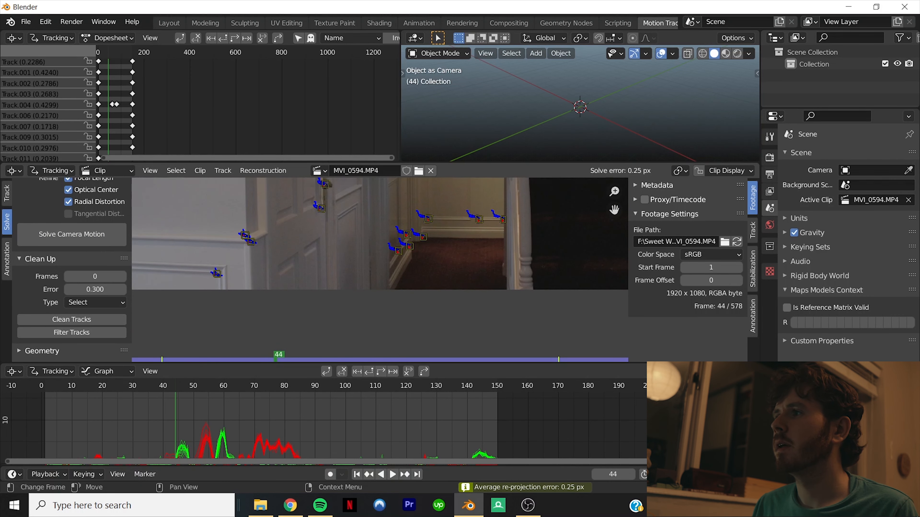
- Set up the tracking scene from the solved camera motion
{"action": "scroll", "coordinate": [380, 254], "scroll_direction": "down", "scroll_amount": 2}
{"action": "middle_click_drag", "start_coordinate": [384, 239], "coordinate": [371, 296]}
{"action": "scroll", "coordinate": [373, 290], "scroll_direction": "down", "scroll_amount": 3}
{"action": "middle_click_drag", "start_coordinate": [384, 253], "coordinate": [386, 255]}
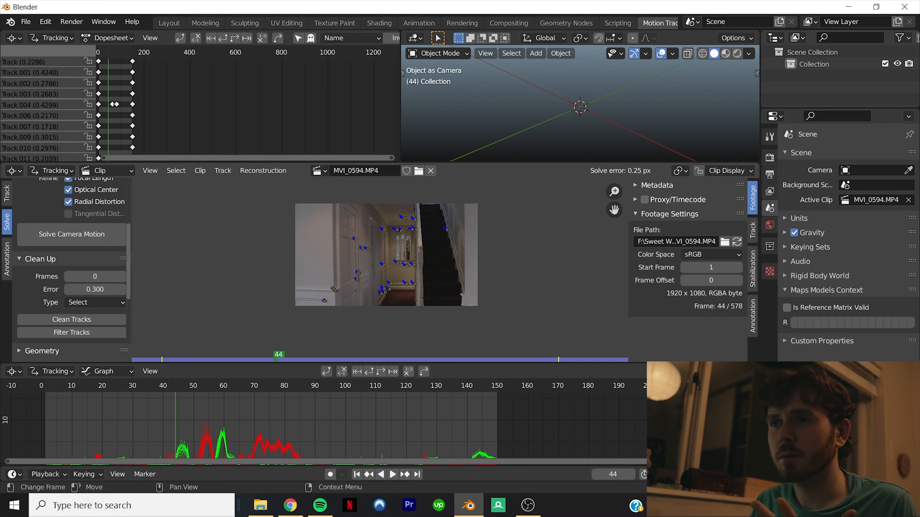
{"action": "scroll", "coordinate": [72, 269], "scroll_direction": "down", "scroll_amount": 8}
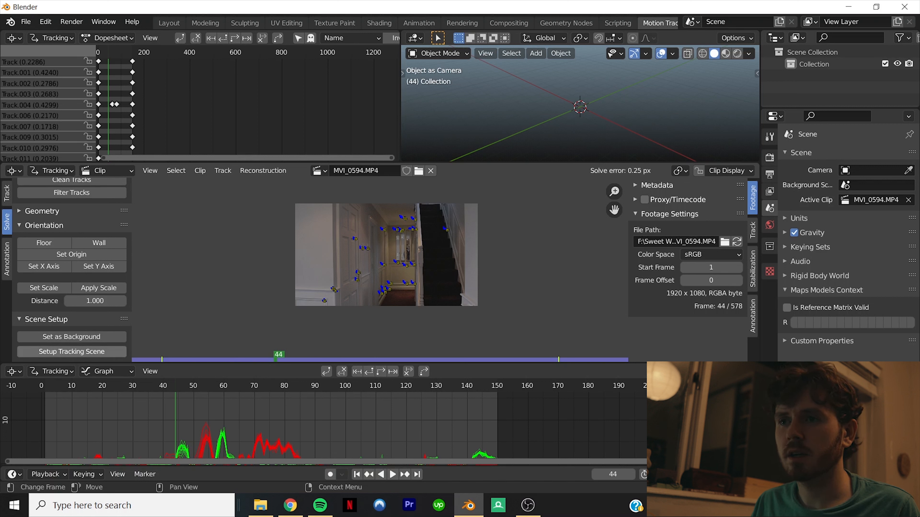
{"action": "left_click", "coordinate": [71, 352]}
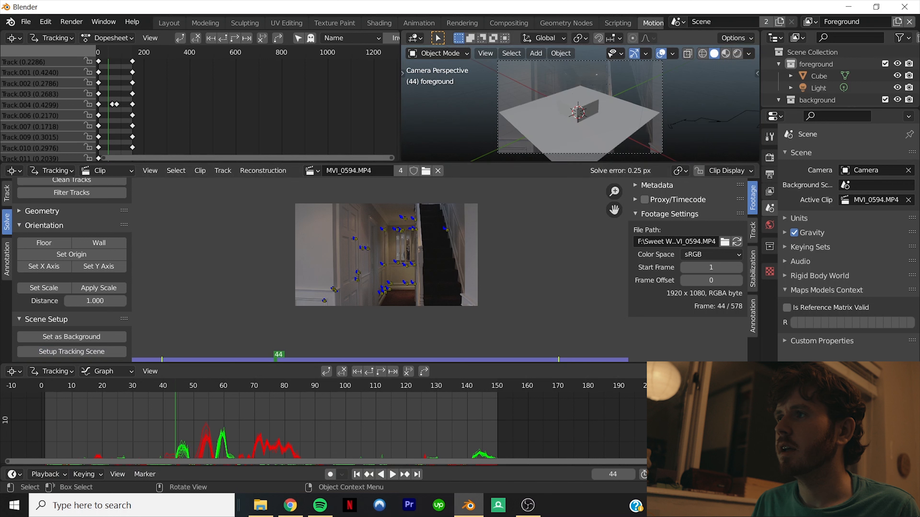
- Return to the first frame and play the camera view to check how the cube and ground follow the footage
{"action": "key", "text": "space"}
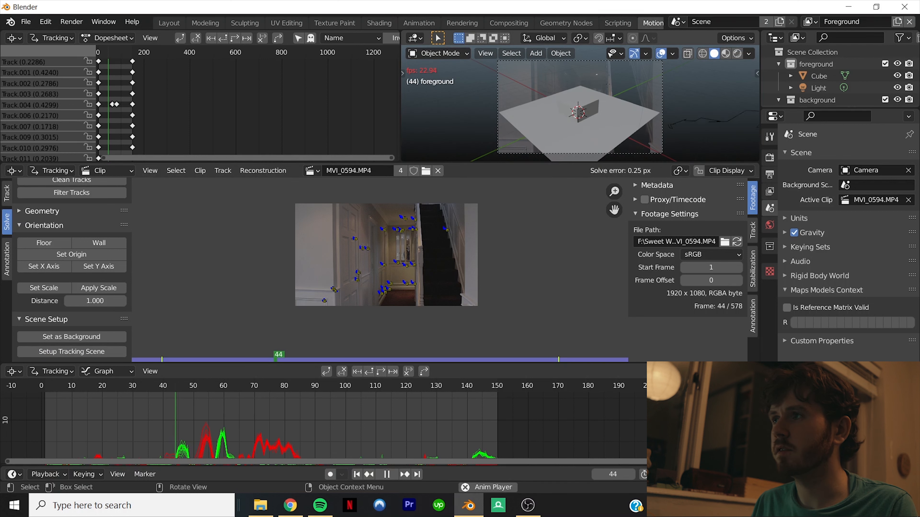
{"action": "key", "text": "space"}
{"action": "key", "text": "shift+Left"}
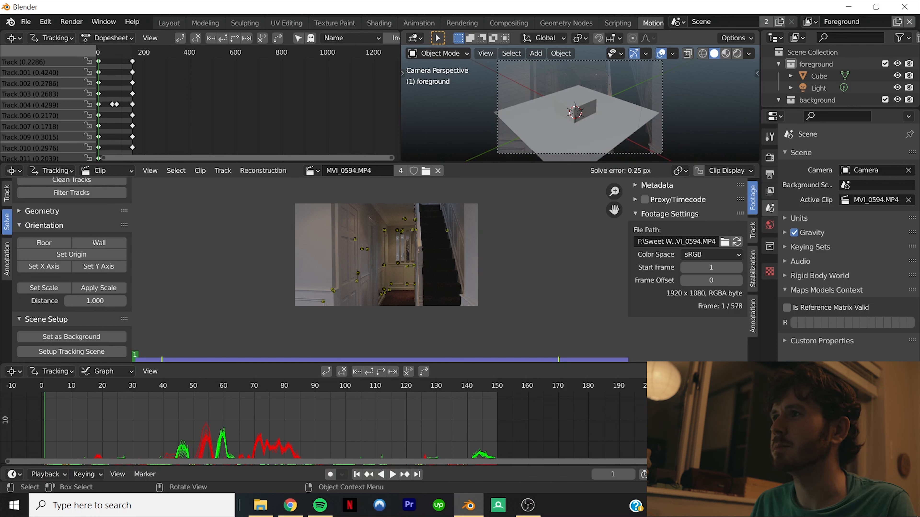
{"action": "key", "text": "space"}
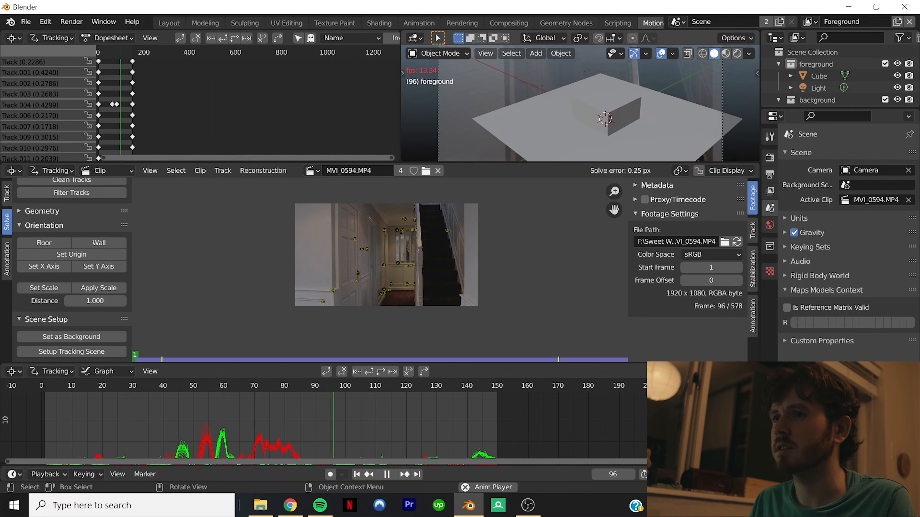
{"action": "key", "text": "space"}
- Set the footage as the viewport background and turn off the marker info display over the clip
{"action": "left_click", "coordinate": [71, 337]}
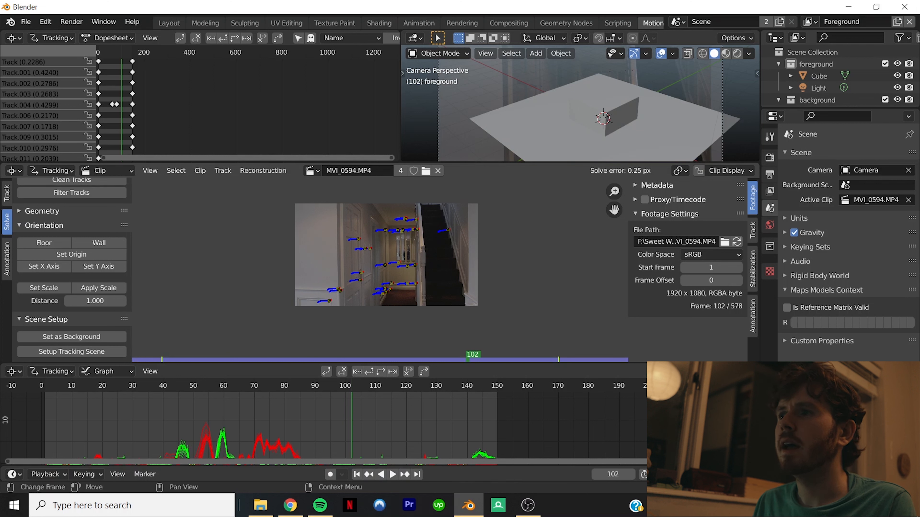
{"action": "scroll", "coordinate": [380, 270], "scroll_direction": "up", "scroll_amount": 1}
{"action": "key", "text": "a"}
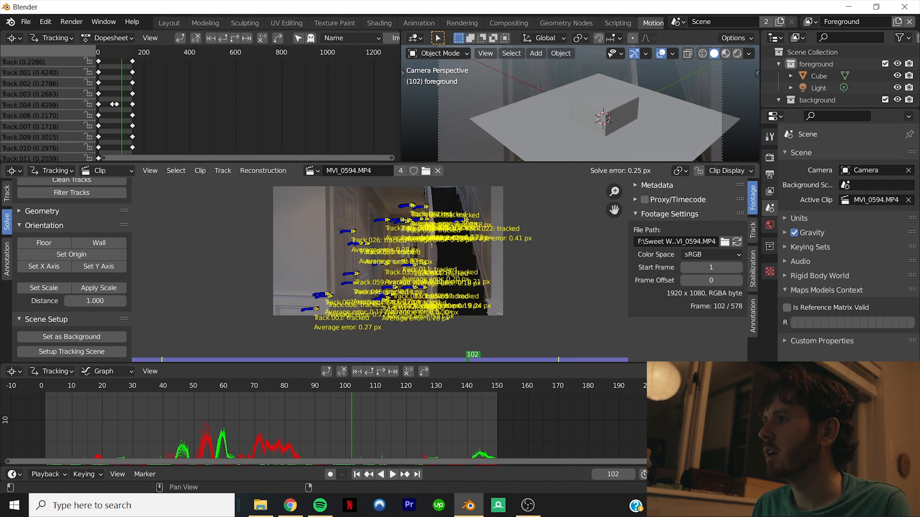
{"action": "left_click", "coordinate": [724, 171]}
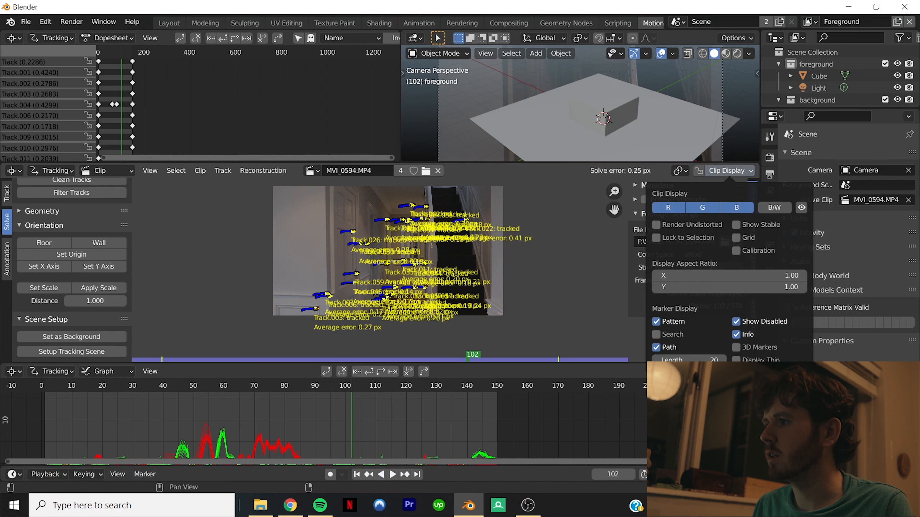
{"action": "left_click", "coordinate": [736, 334]}
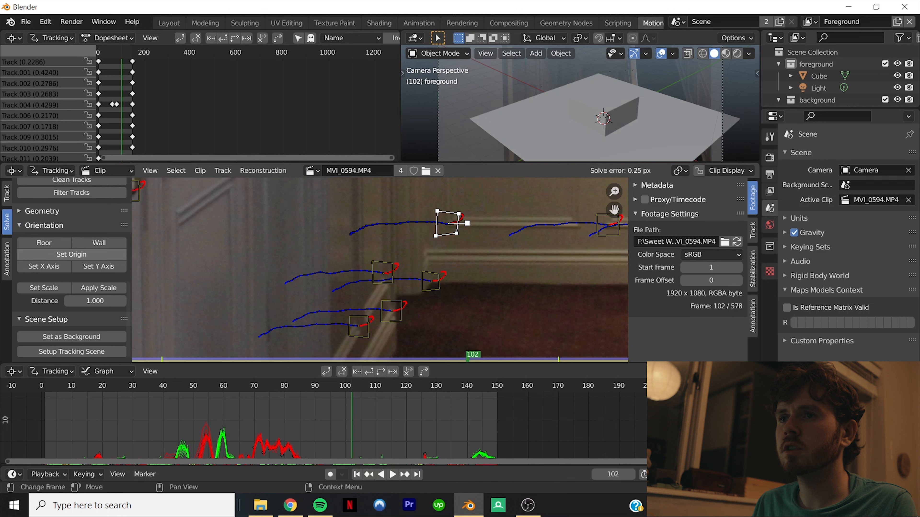
- Set the scene origin at the track in the far hallway corner, on the back wall's skirting board
{"action": "left_click", "coordinate": [72, 254]}
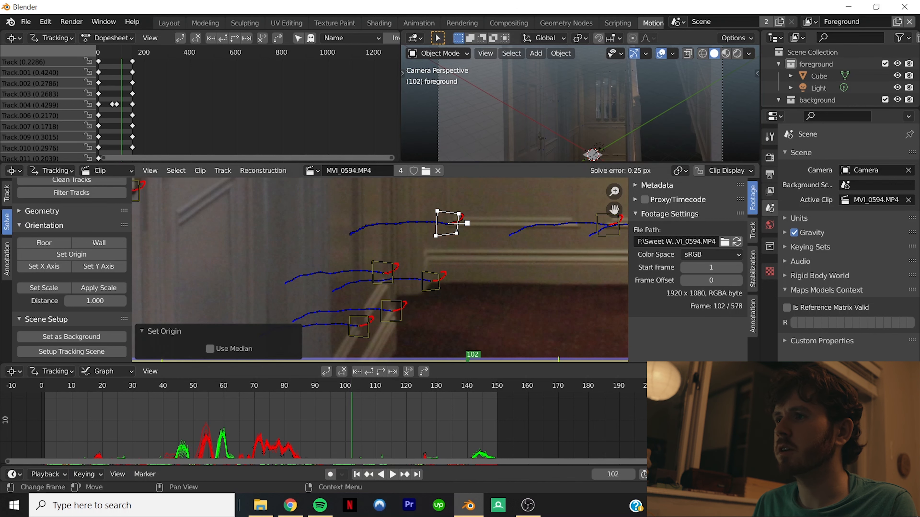
{"action": "scroll", "coordinate": [394, 261], "scroll_direction": "down", "scroll_amount": 5}
{"action": "scroll", "coordinate": [394, 261], "scroll_direction": "down", "scroll_amount": 5}
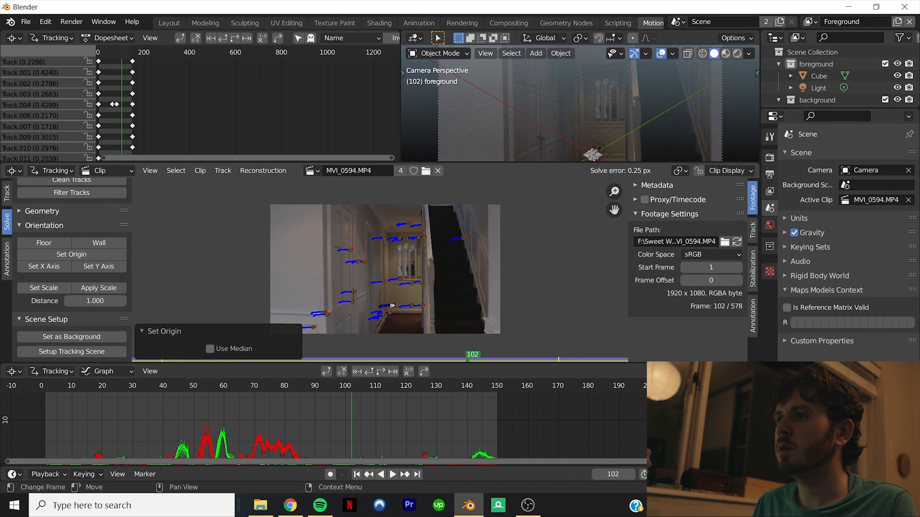
- Set the X axis through the track near the floor on the hallway's left skirting board
{"action": "scroll", "coordinate": [404, 271], "scroll_direction": "up", "scroll_amount": 4}
{"action": "scroll", "coordinate": [404, 271], "scroll_direction": "up", "scroll_amount": 3}
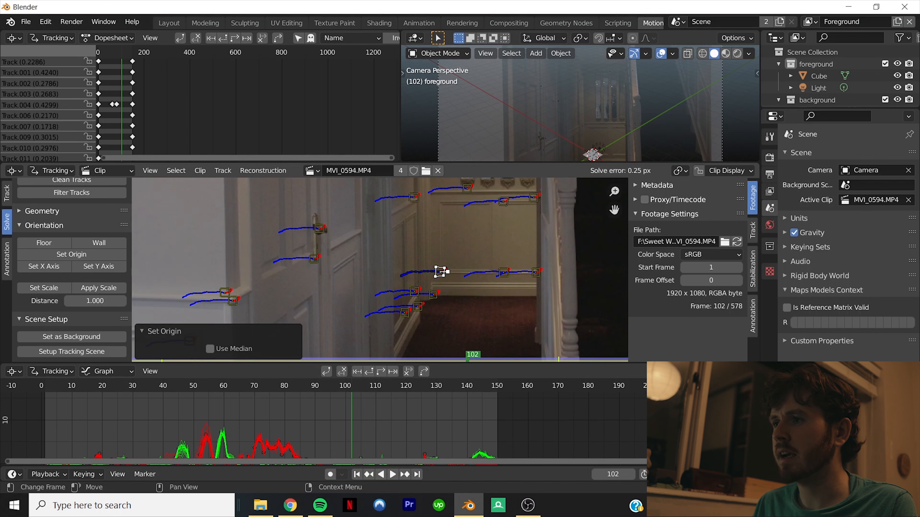
{"action": "scroll", "coordinate": [447, 271], "scroll_direction": "up", "scroll_amount": 1}
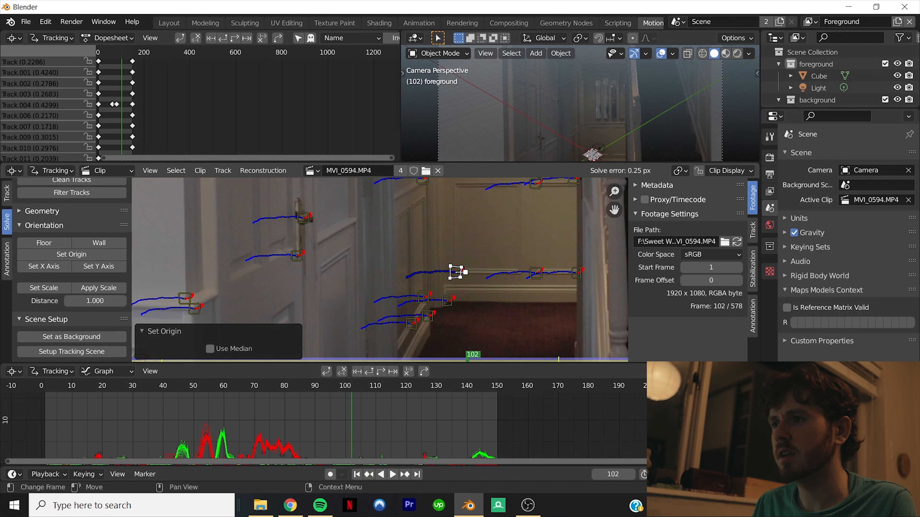
{"action": "scroll", "coordinate": [458, 254], "scroll_direction": "up", "scroll_amount": 1}
{"action": "middle_click_drag", "start_coordinate": [458, 254], "coordinate": [461, 251]}
{"action": "left_click", "coordinate": [435, 267]}
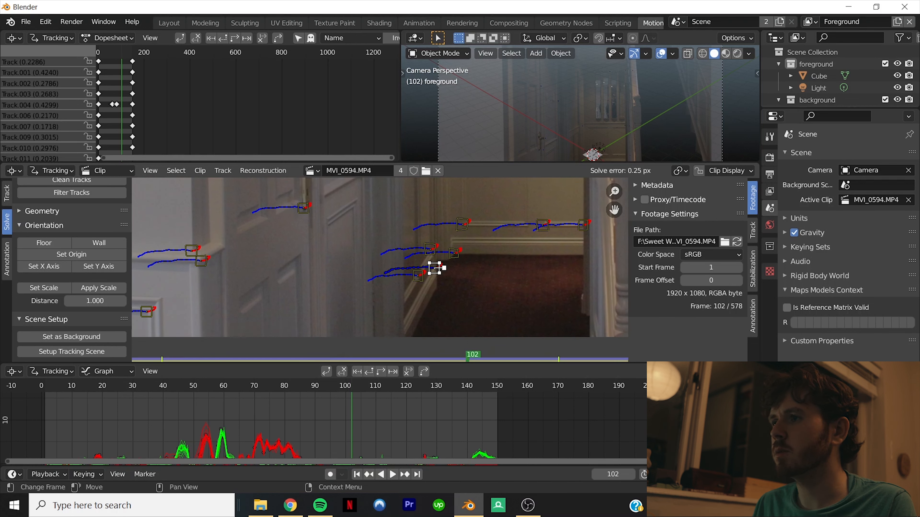
{"action": "left_click", "coordinate": [44, 267]}
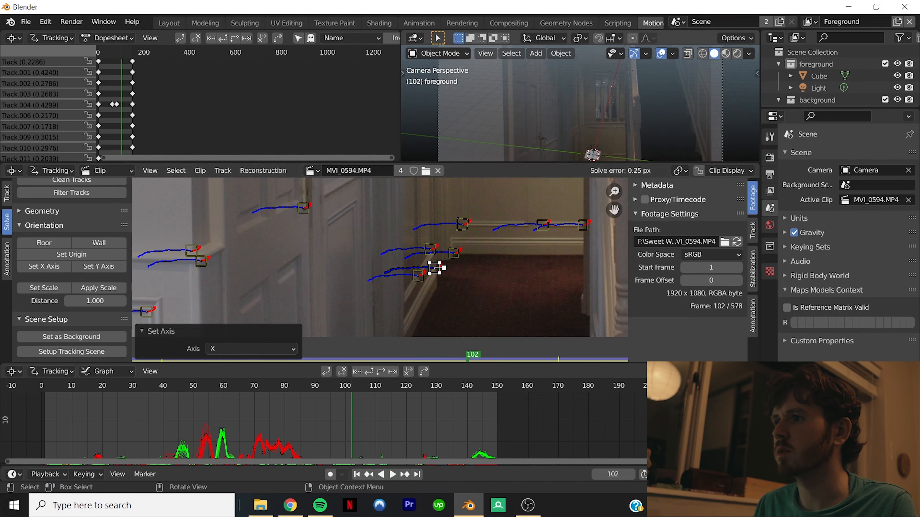
- Set the Y axis through the middle track on the back wall's skirting board
{"action": "middle_click_drag", "start_coordinate": [435, 268], "coordinate": [383, 328]}
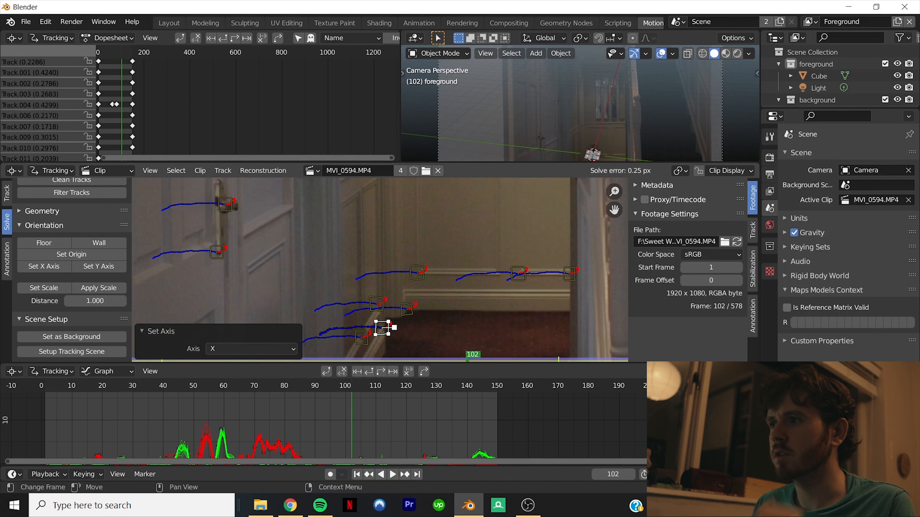
{"action": "left_click", "coordinate": [518, 274]}
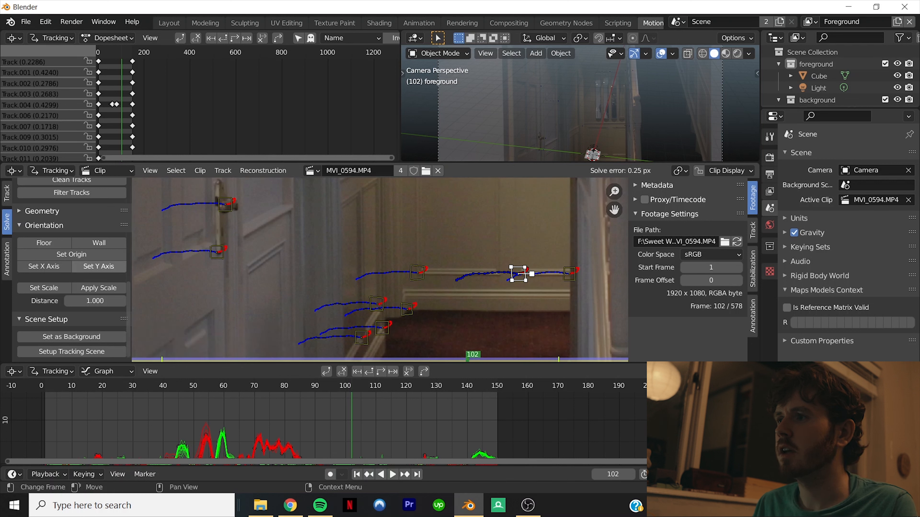
{"action": "left_click", "coordinate": [98, 266]}
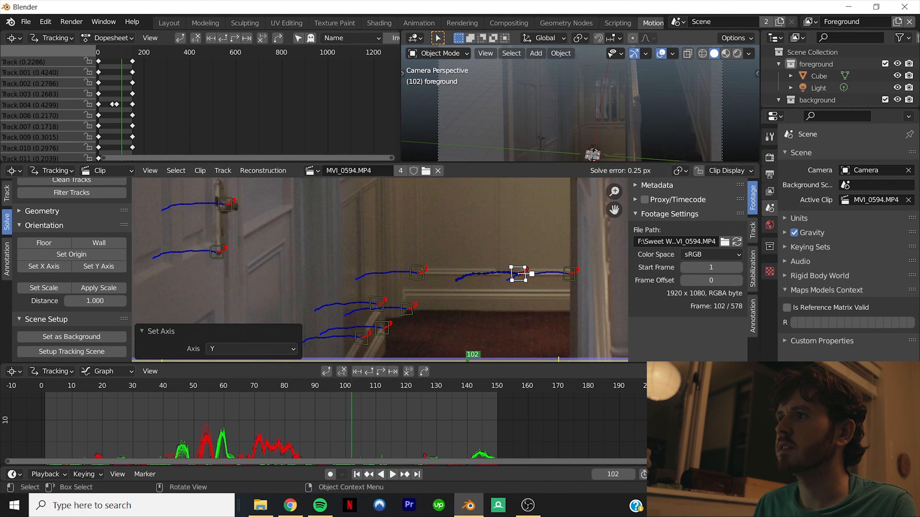
- Play back the camera view to check how the oriented scene sticks to the hallway footage
{"action": "key", "text": "space"}
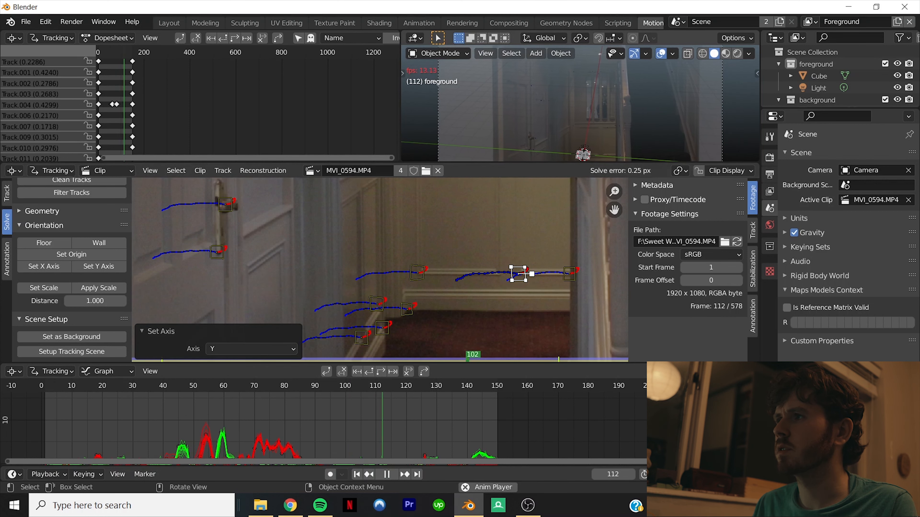
{"action": "key", "text": "space"}
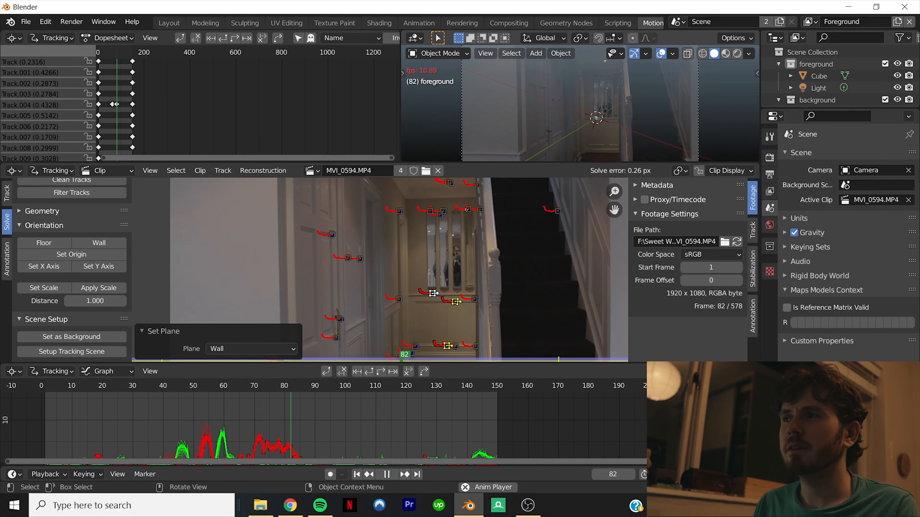
{"action": "key", "text": "space"}
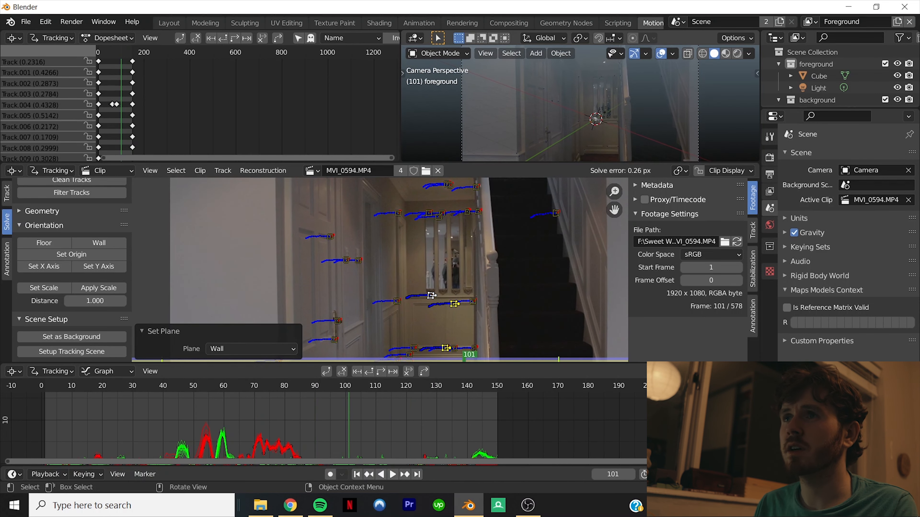
- Look through the camera in the Layout workspace and rotate it about the global Y axis to about 1.7° to level the scene
{"action": "left_click", "coordinate": [169, 22]}
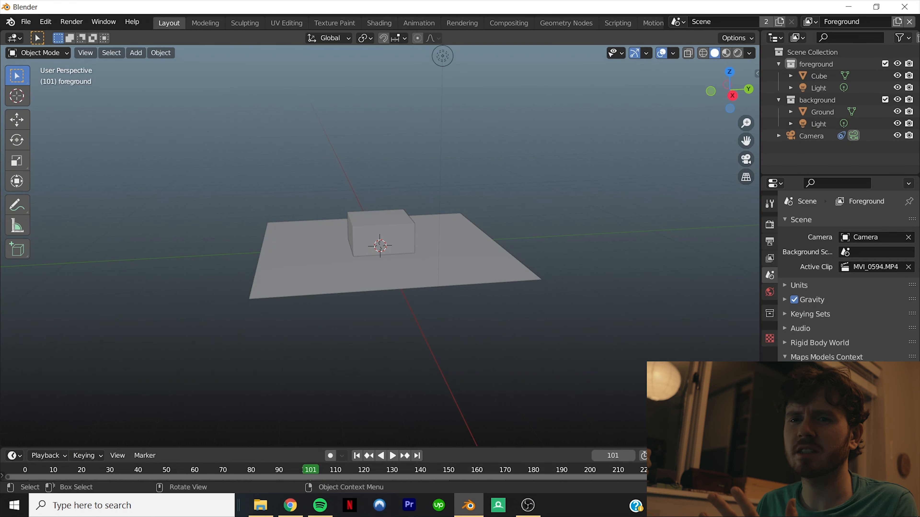
{"action": "left_click", "coordinate": [745, 159]}
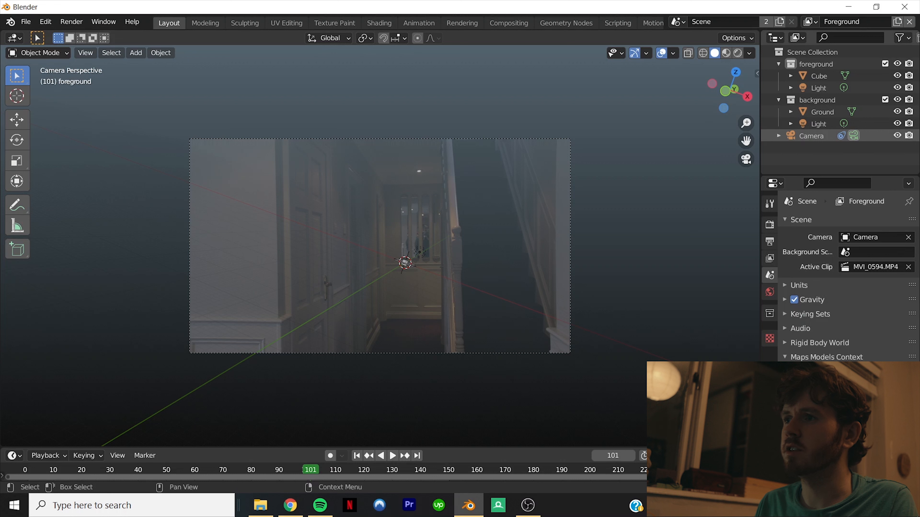
{"action": "left_click", "coordinate": [811, 136]}
{"action": "key", "text": "r"}
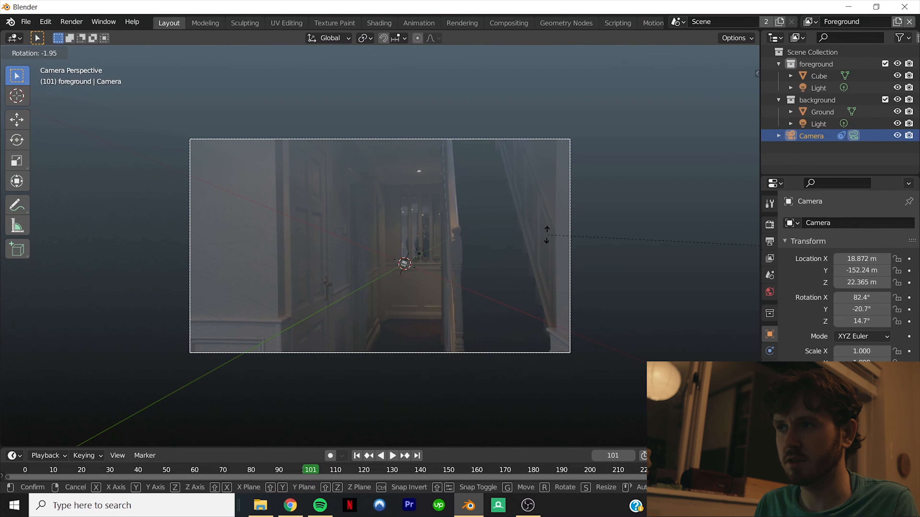
{"action": "key", "text": "Escape"}
{"action": "key", "text": "r"}
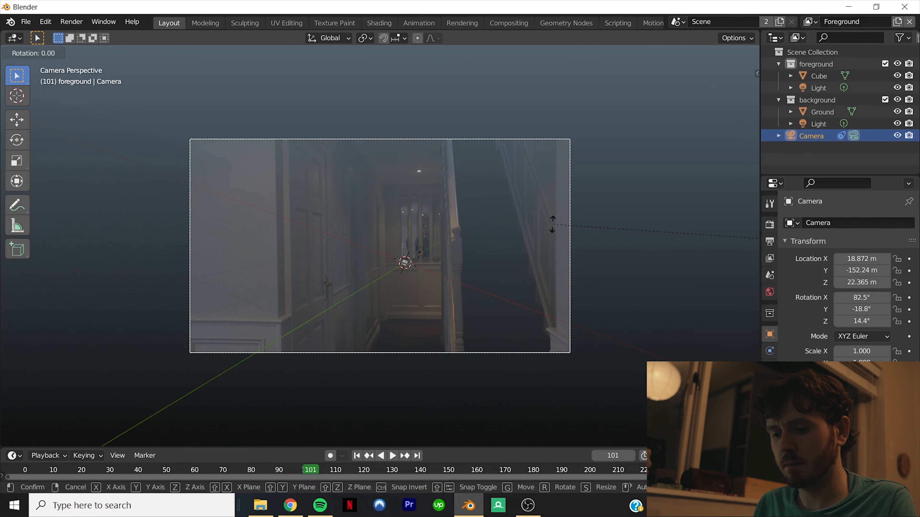
{"action": "key", "text": "y"}
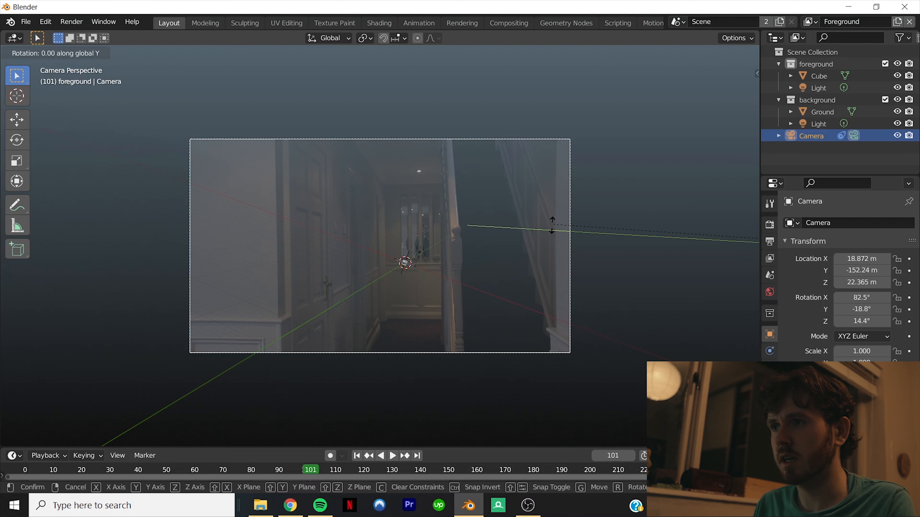
{"action": "left_click", "coordinate": [542, 259]}
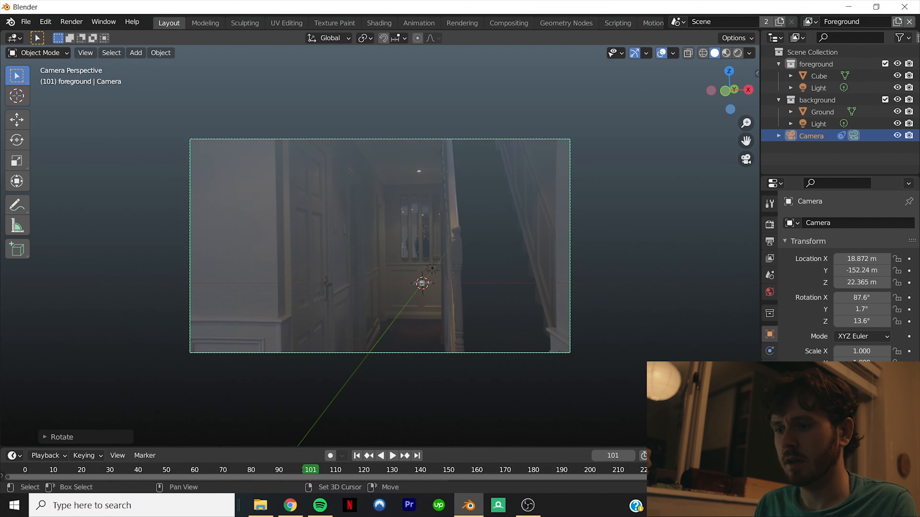
- Raise the camera along Z to about 36.6 m and shift it along X to line the origin up with the hallway's far corner
{"action": "key", "text": "g"}
{"action": "key", "text": "z"}
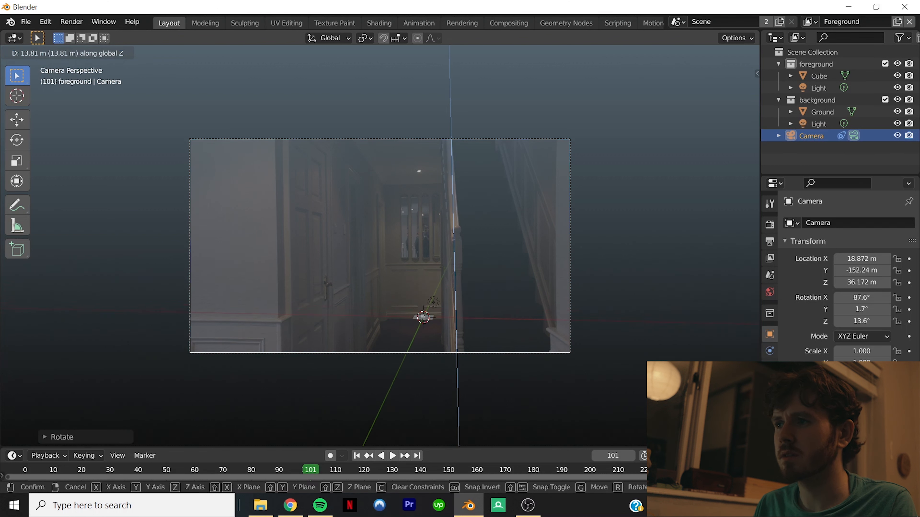
{"action": "key", "text": "Return"}
{"action": "key", "text": "g"}
{"action": "key", "text": "y"}
{"action": "key", "text": "x"}
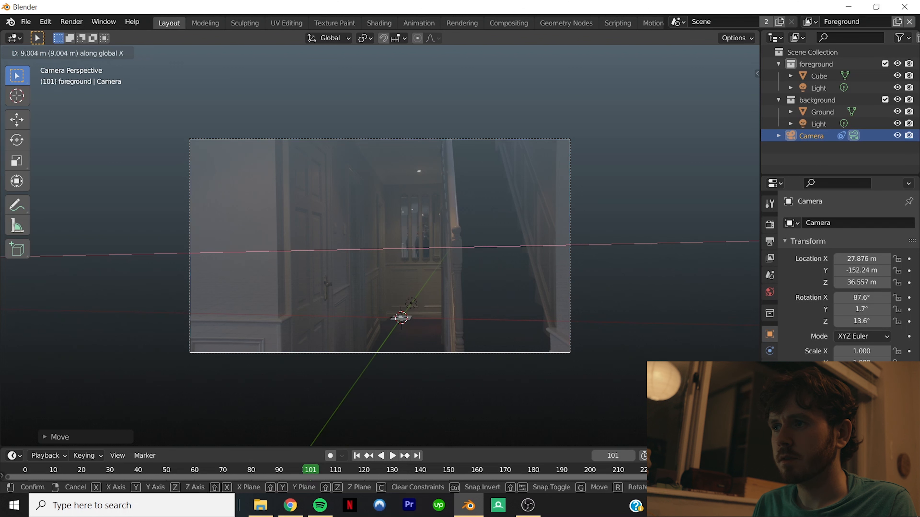
{"action": "key", "text": "Return"}
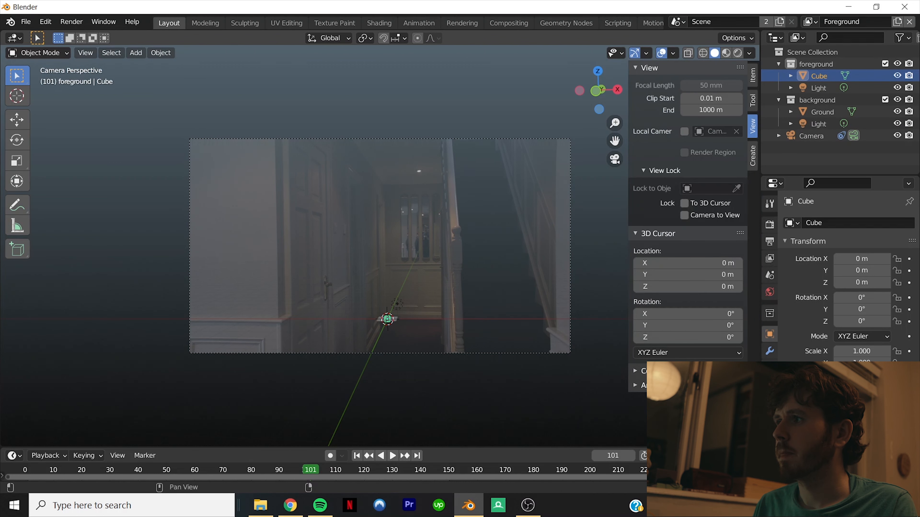
- Play back the footage to check the cube's placement, and delete the default cube
{"action": "scroll", "coordinate": [347, 332], "scroll_direction": "up", "scroll_amount": 5}
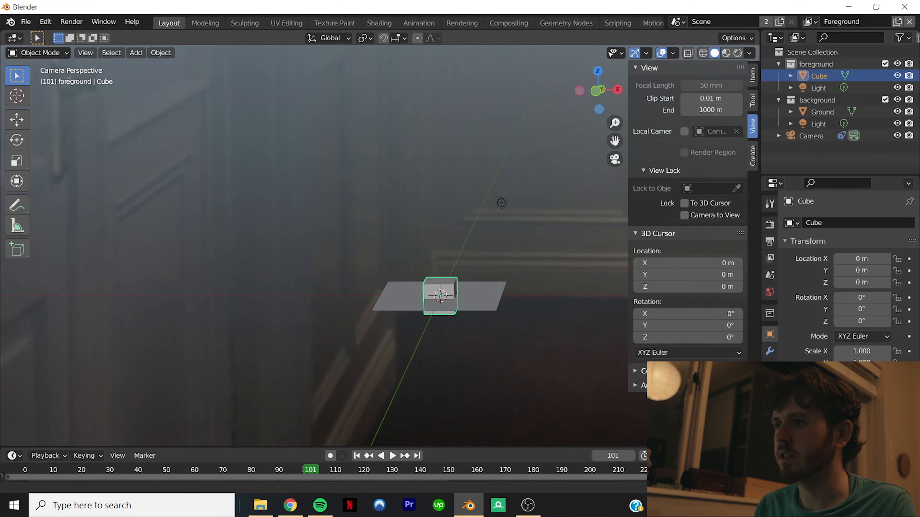
{"action": "key", "text": "space"}
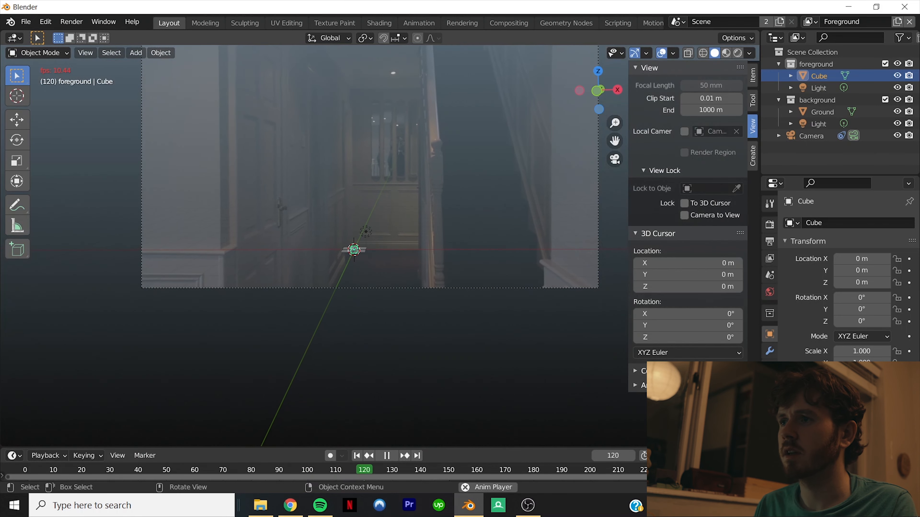
{"action": "key", "text": "x"}
{"action": "key", "text": "Return"}
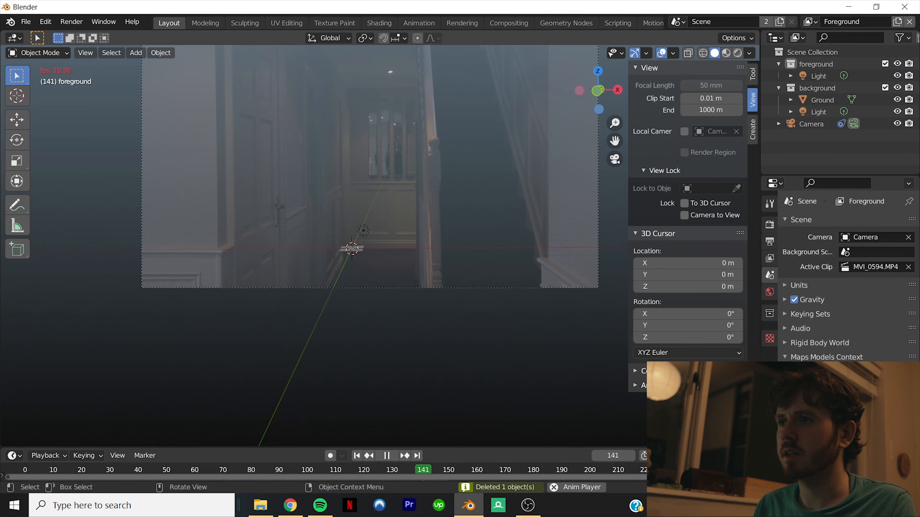
- Scale the ground plane up about 16.6 times to compare it with the hallway floor, and delete the plane
{"action": "left_click", "coordinate": [375, 250]}
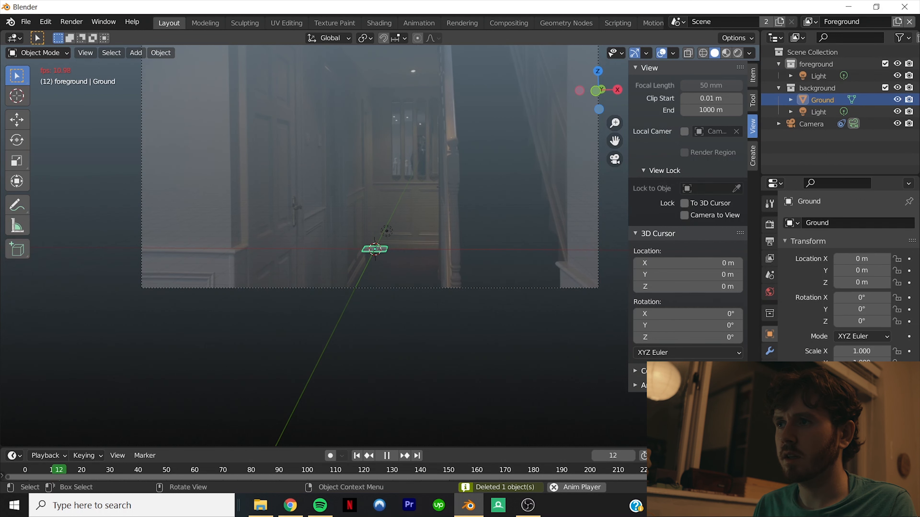
{"action": "key", "text": "s"}
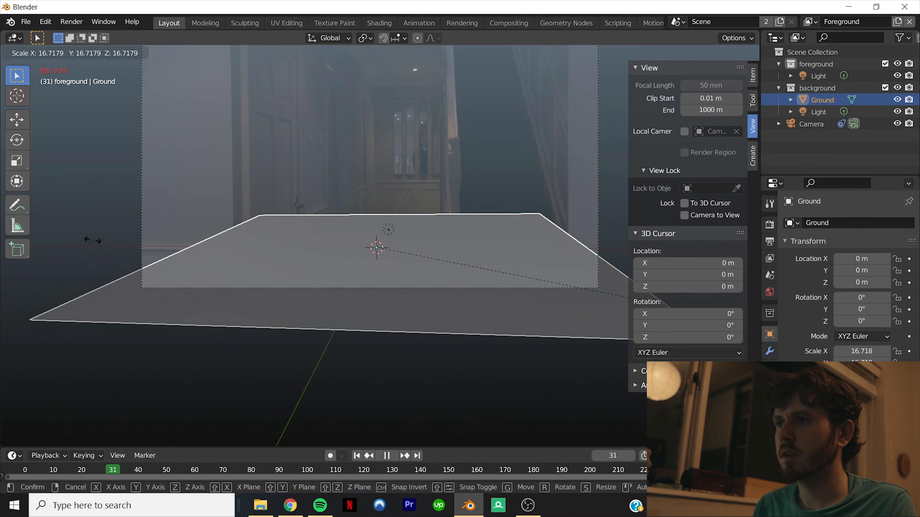
{"action": "left_click", "coordinate": [89, 241]}
{"action": "scroll", "coordinate": [375, 217], "scroll_direction": "down", "scroll_amount": 3}
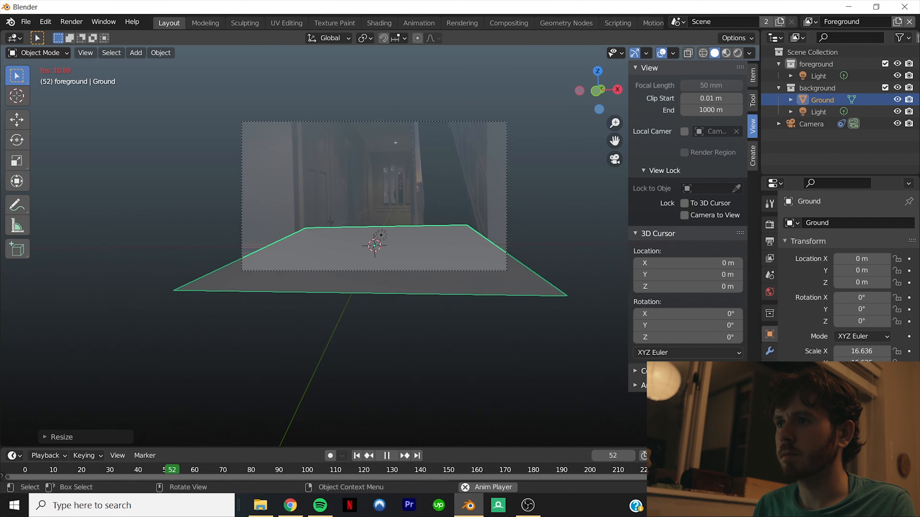
{"action": "key", "text": "x"}
{"action": "key", "text": "Return"}
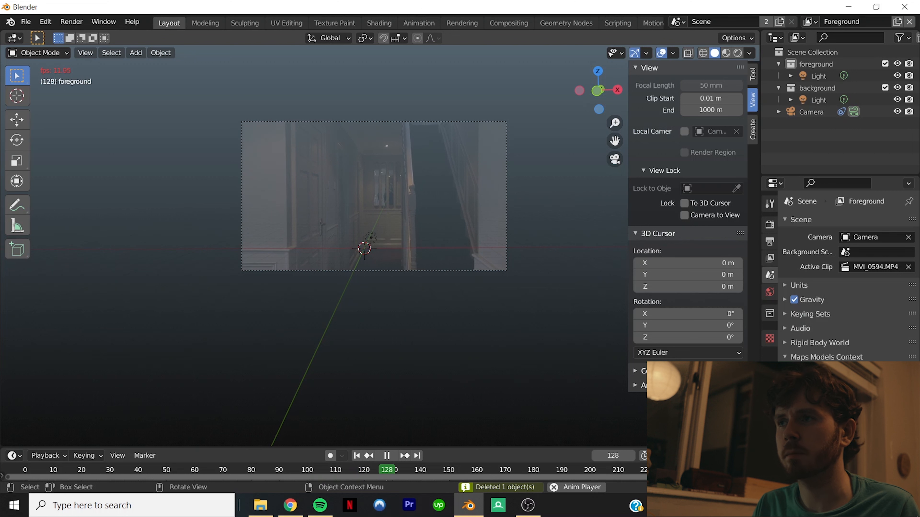
- Stop the playback and display the motion tracking points in the viewport overlays
{"action": "key", "text": "space"}
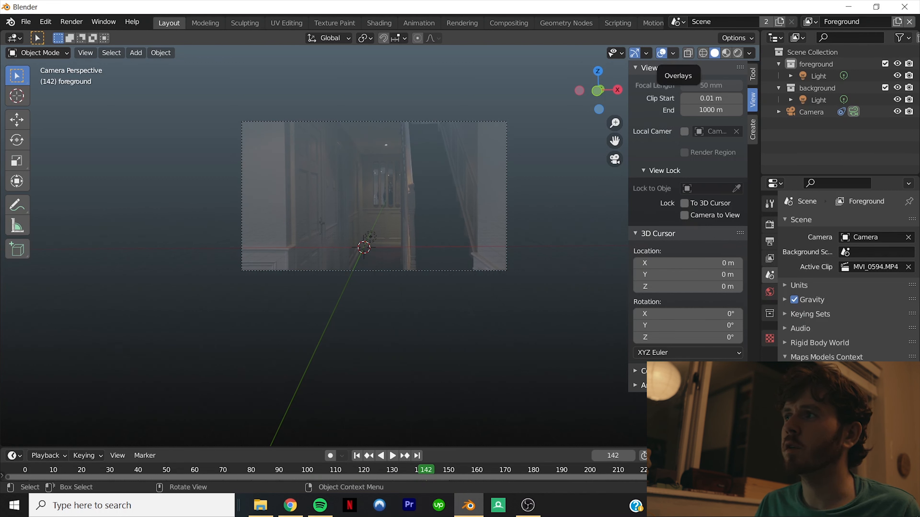
{"action": "left_click", "coordinate": [673, 54]}
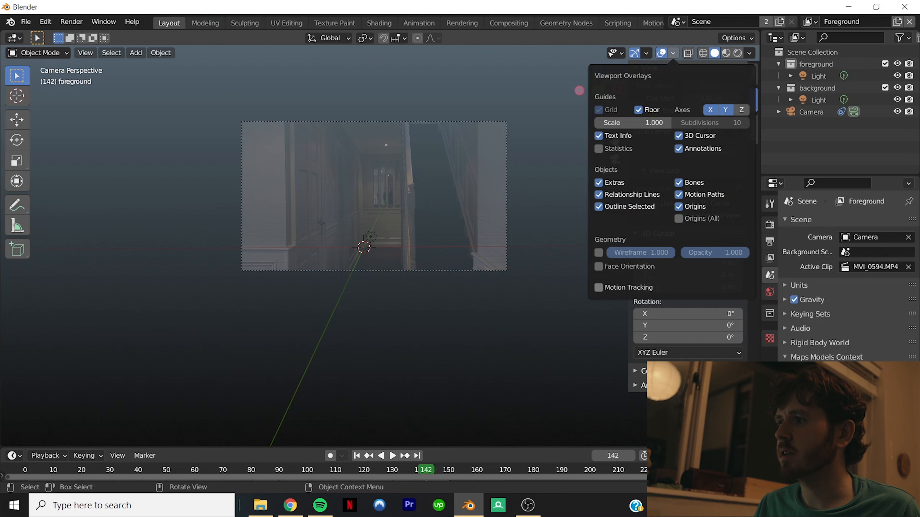
{"action": "left_click", "coordinate": [598, 288]}
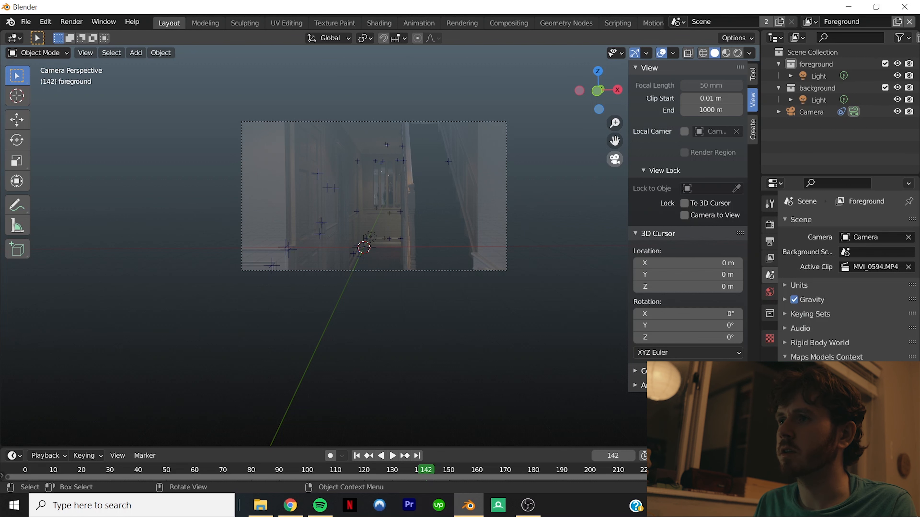
- Examine the layout of the hallway's tracking points from above and behind, and return to the camera view
{"action": "left_click", "coordinate": [614, 159]}
{"action": "scroll", "coordinate": [445, 224], "scroll_direction": "down", "scroll_amount": 4}
{"action": "middle_click_drag", "start_coordinate": [445, 225], "coordinate": [607, 206]}
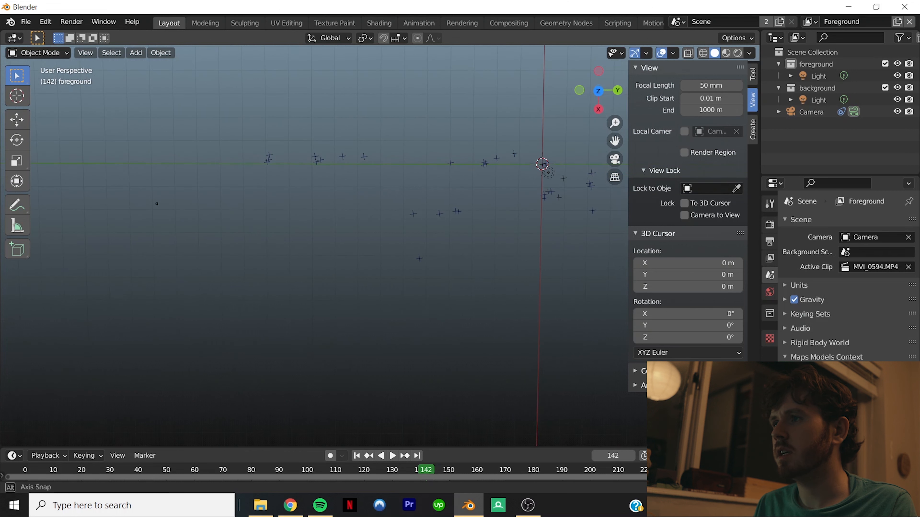
{"action": "left_click_drag", "start_coordinate": [261, 147], "coordinate": [596, 213]}
{"action": "left_click_drag", "start_coordinate": [405, 213], "coordinate": [602, 264]}
{"action": "mouse_move", "coordinate": [601, 264]}
{"action": "middle_mouse_down"}
{"action": "mouse_move", "coordinate": [584, 250]}
{"action": "mouse_move", "coordinate": [601, 247]}
{"action": "middle_mouse_up"}
{"action": "middle_click_drag", "start_coordinate": [164, 176], "coordinate": [336, 174]}
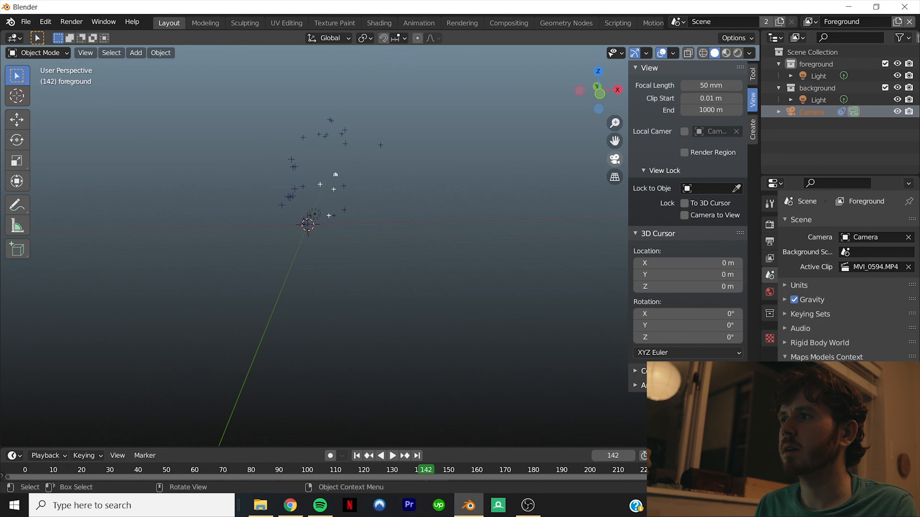
{"action": "key", "text": "KP_0"}
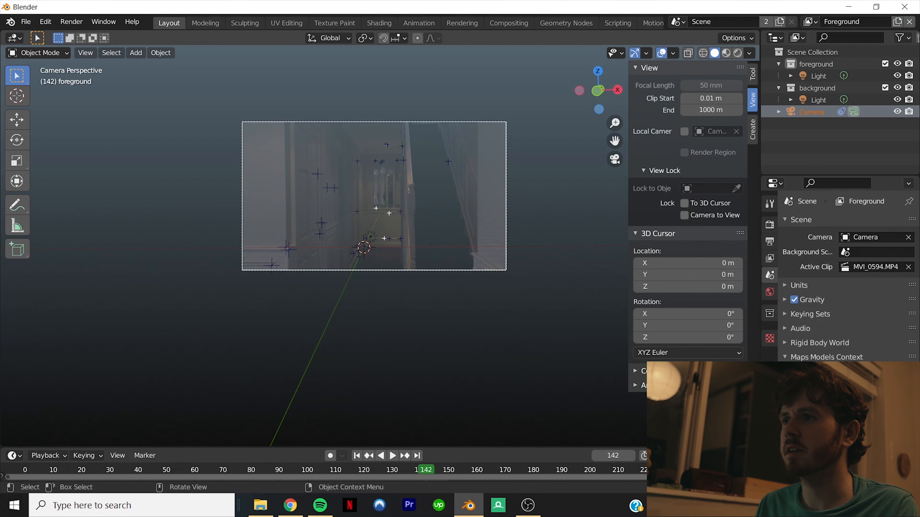
- Delete the lights in the foreground and background collections
{"action": "key", "text": "b"}
{"action": "left_click_drag", "start_coordinate": [351, 199], "coordinate": [387, 241]}
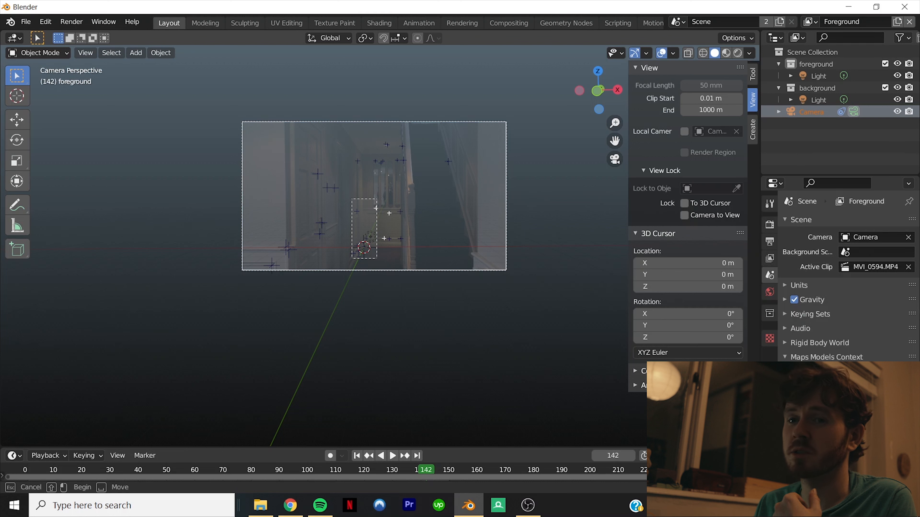
{"action": "left_click_drag", "start_coordinate": [377, 198], "coordinate": [377, 198]}
{"action": "key", "text": "Delete"}
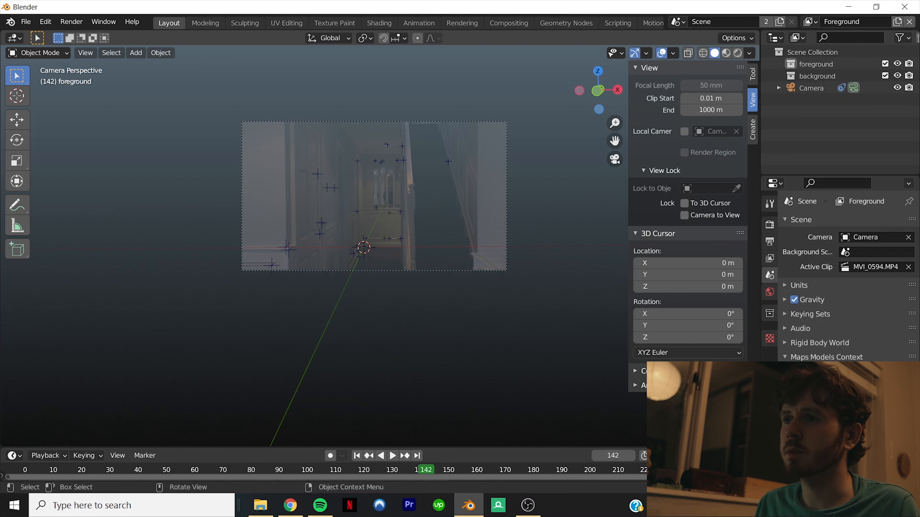
- Snap the 3D cursor to the tracking point at the corner of the left wall's rail and add a cube there
{"action": "left_click", "coordinate": [506, 203]}
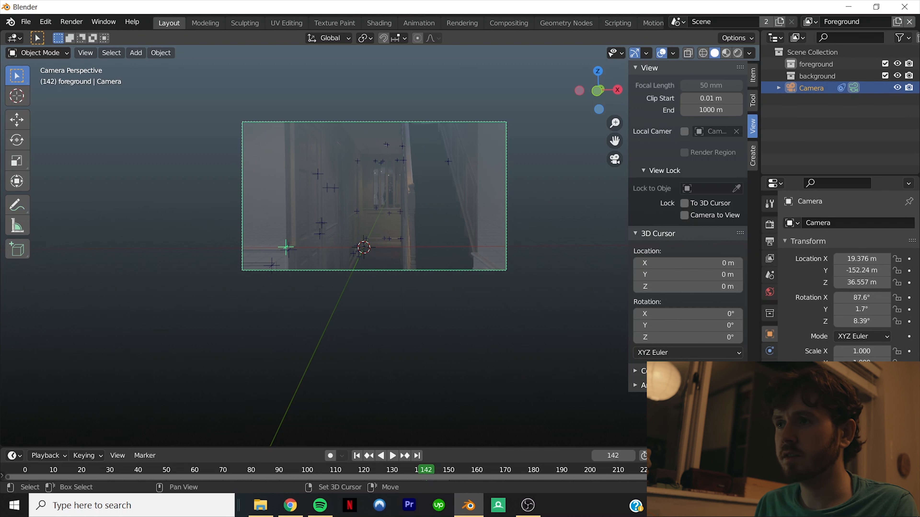
{"action": "key", "text": "shift+s"}
{"action": "left_click", "coordinate": [402, 310]}
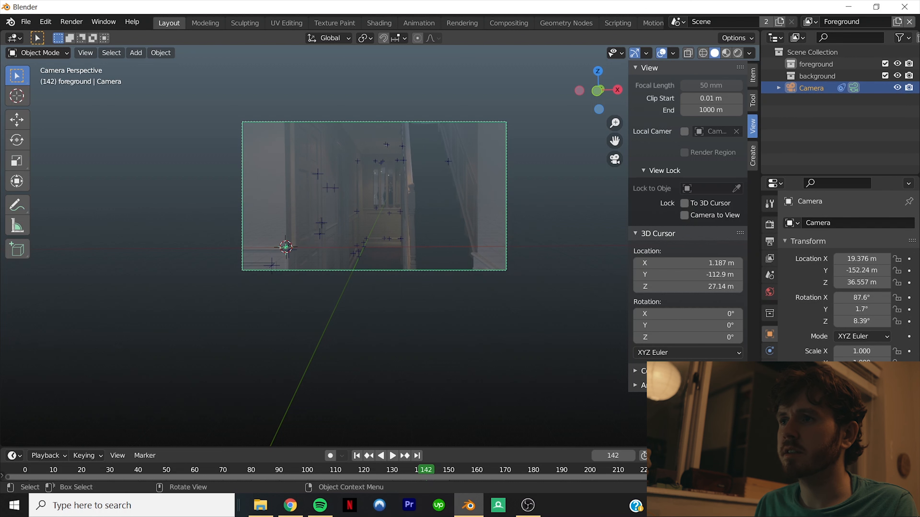
{"action": "key", "text": "shift+a"}
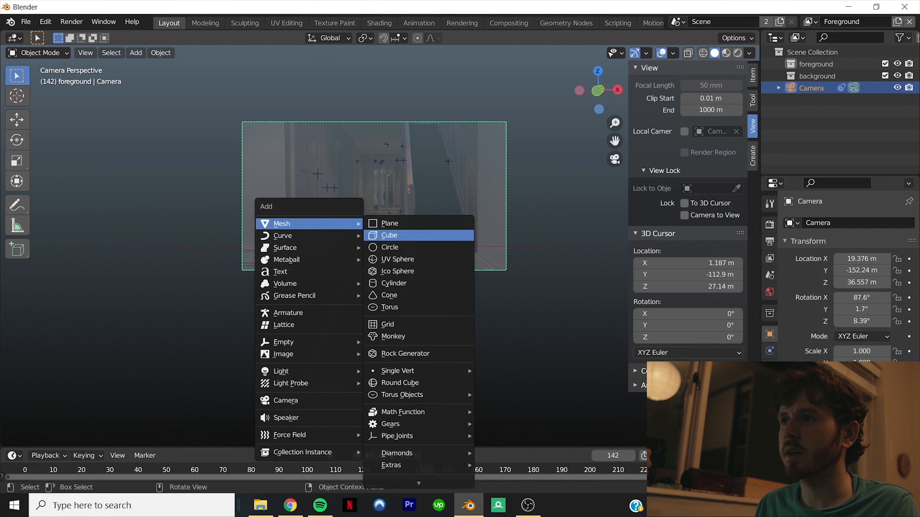
{"action": "left_click", "coordinate": [390, 234]}
- Rotate the cube's geometry slightly in edit mode to align it with the left wall
{"action": "key", "text": "Tab"}
{"action": "scroll", "coordinate": [285, 247], "scroll_direction": "up", "scroll_amount": 14}
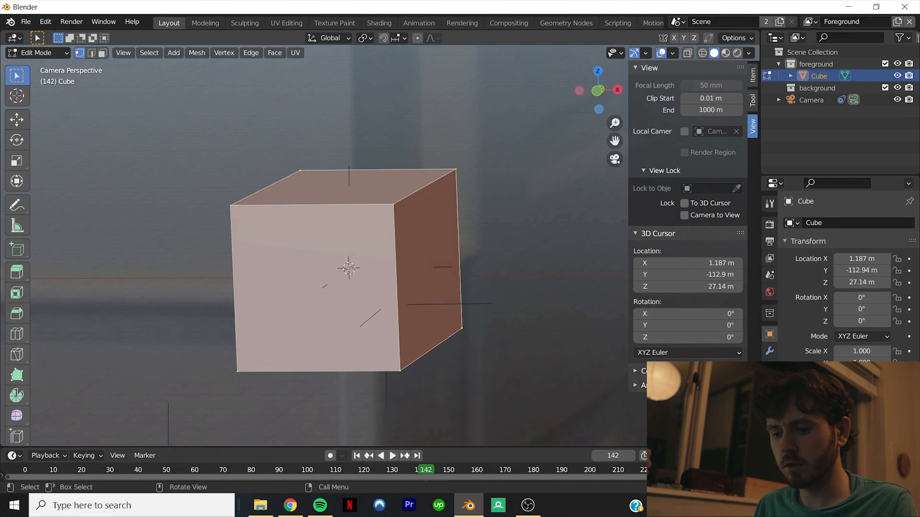
{"action": "key", "text": "r"}
{"action": "key", "text": "Escape"}
{"action": "key", "text": "s"}
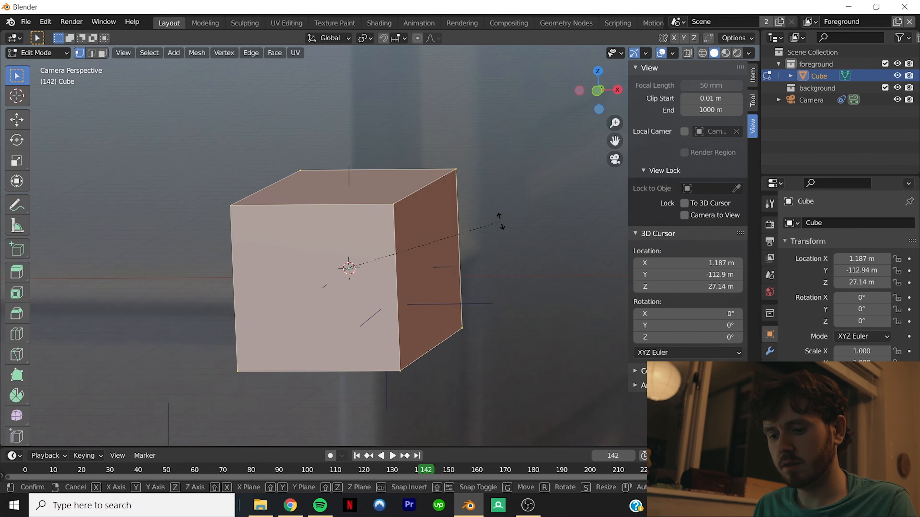
{"action": "key", "text": "x"}
{"action": "left_click", "coordinate": [497, 227]}
{"action": "scroll", "coordinate": [497, 228], "scroll_direction": "down", "scroll_amount": 7}
{"action": "middle_click_drag", "start_coordinate": [497, 228], "coordinate": [503, 257], "text": "shift"}
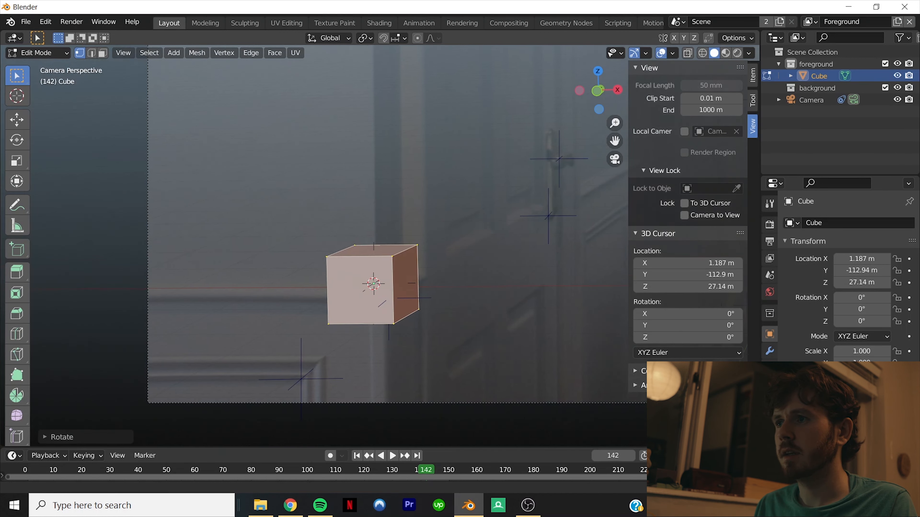
- Move the cube's geometry up about 1.4 m along Z and shift it in negative X toward the wall's corner edge
{"action": "key", "text": "g"}
{"action": "key", "text": "z"}
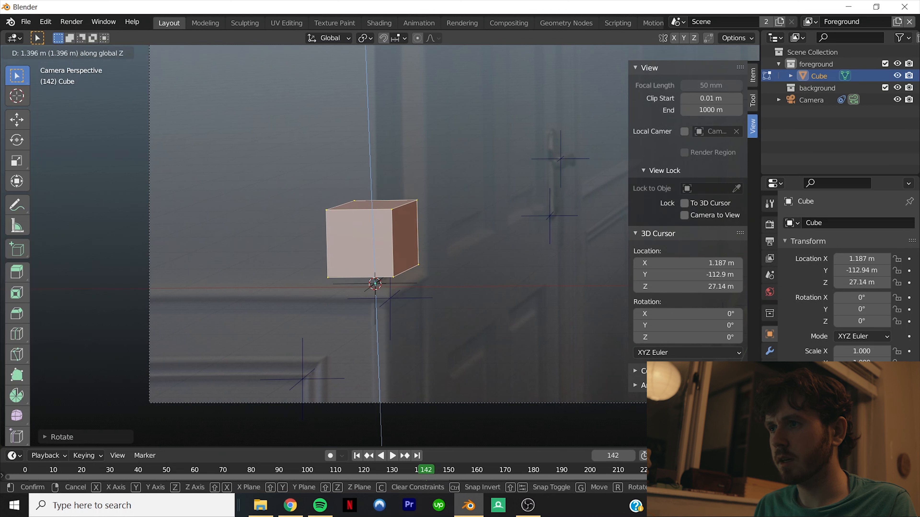
{"action": "key", "text": "x"}
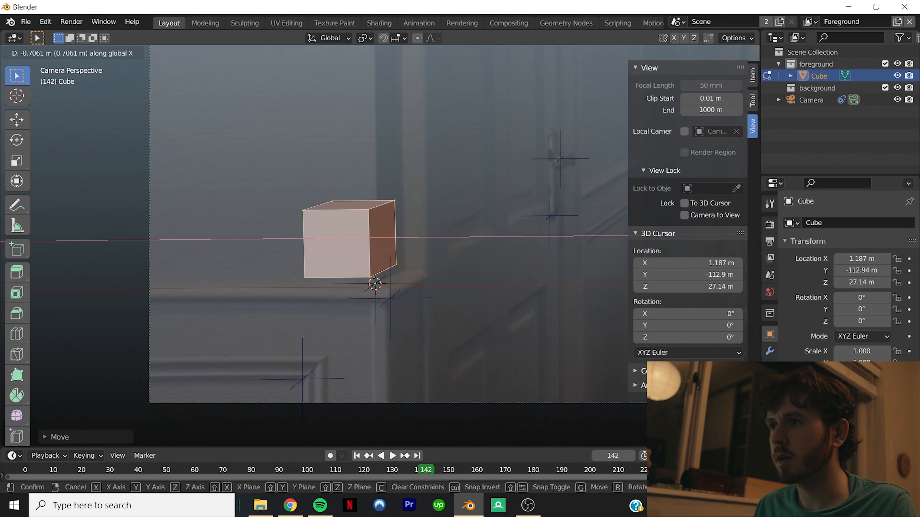
{"action": "left_click", "coordinate": [483, 213]}
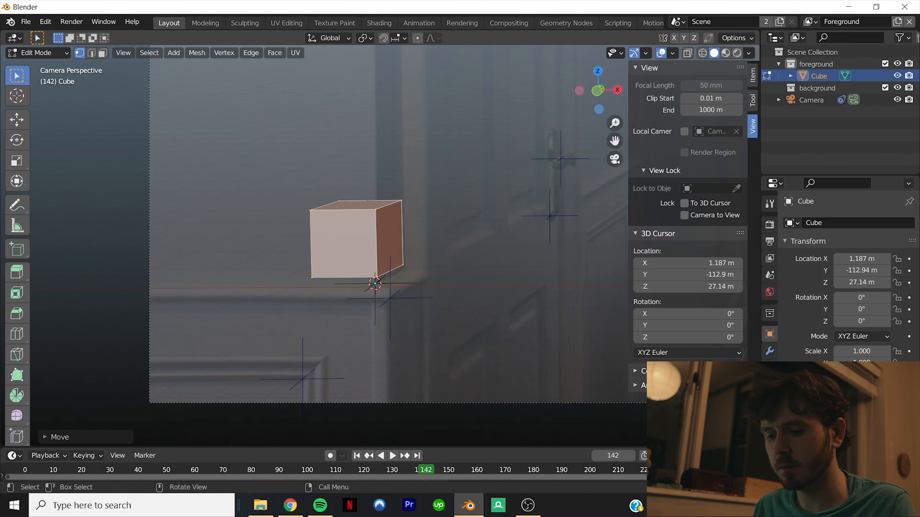
- Fit the cube's geometry over the left wall section above the rail, leave edit mode and play back the footage to check it
{"action": "key", "text": "g"}
{"action": "key", "text": "z"}
{"action": "scroll", "coordinate": [396, 296], "scroll_direction": "down", "scroll_amount": 1, "text": "ctrl"}
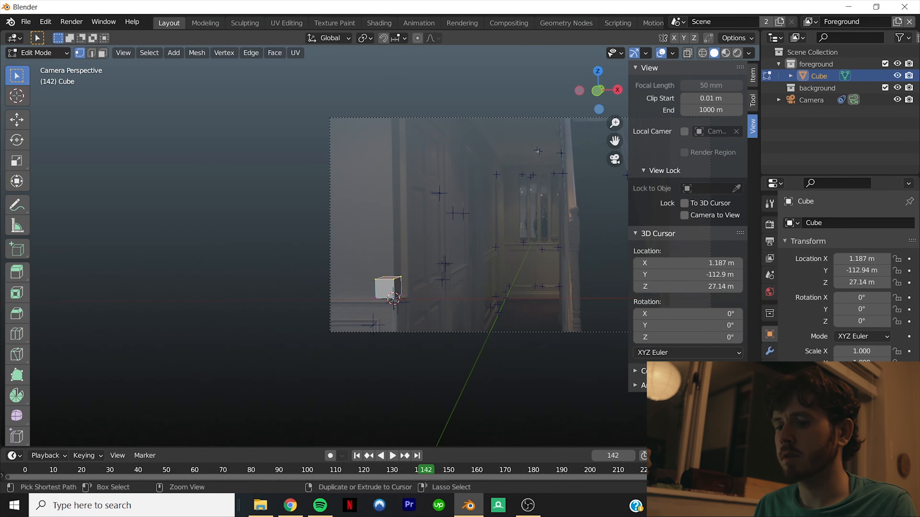
{"action": "key", "text": "Tab"}
{"action": "key", "text": "space"}
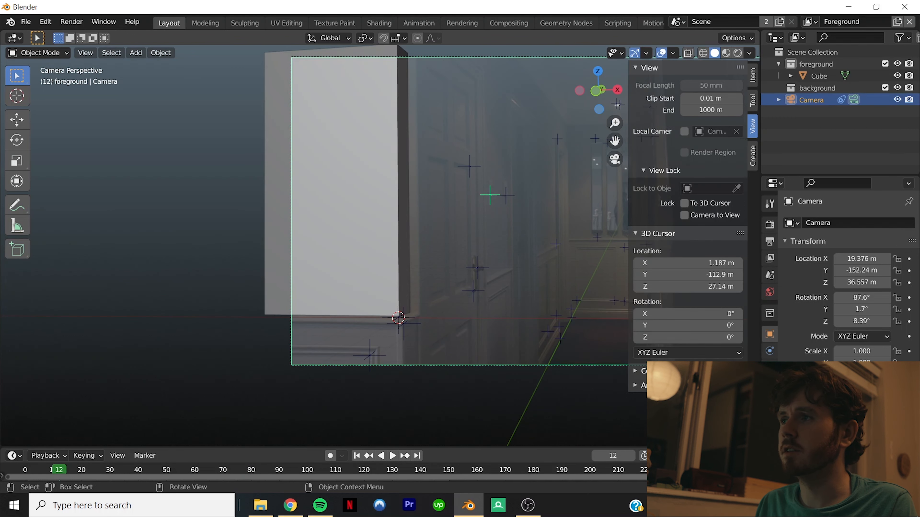
- Scale the plane at the tracking point beside the door to about 0.33 and shift it about -0.097 m in X and -0.003 m in Y
{"action": "key", "text": "shift+s"}
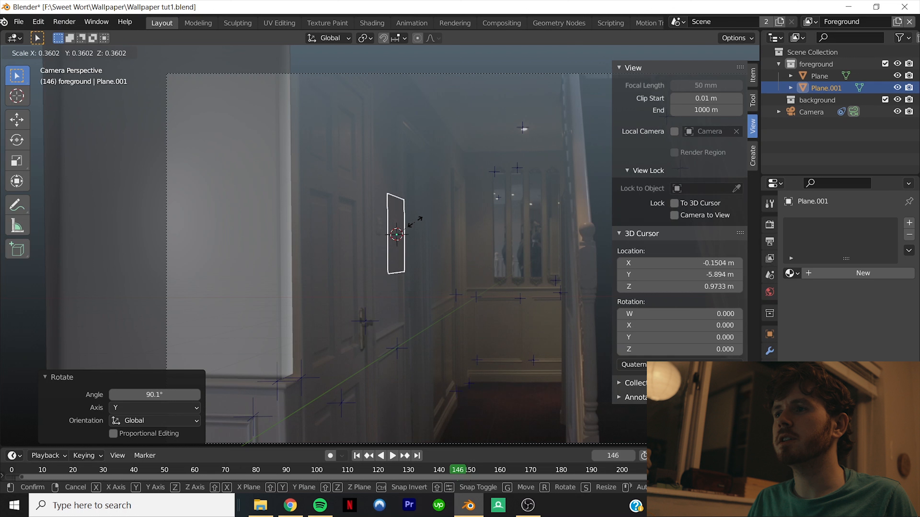
{"action": "left_click", "coordinate": [411, 218]}
{"action": "key", "text": "g"}
{"action": "key", "text": "x"}
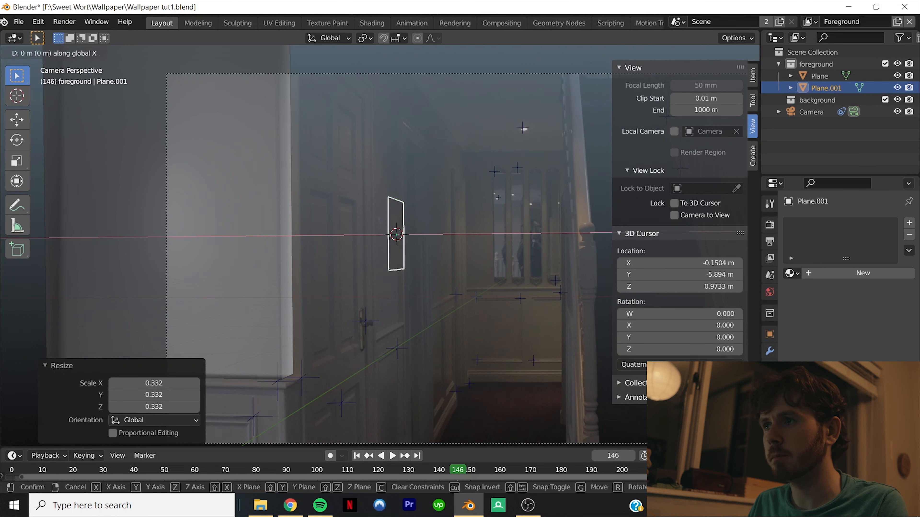
{"action": "key", "text": "Return"}
{"action": "key", "text": "g"}
{"action": "key", "text": "y"}
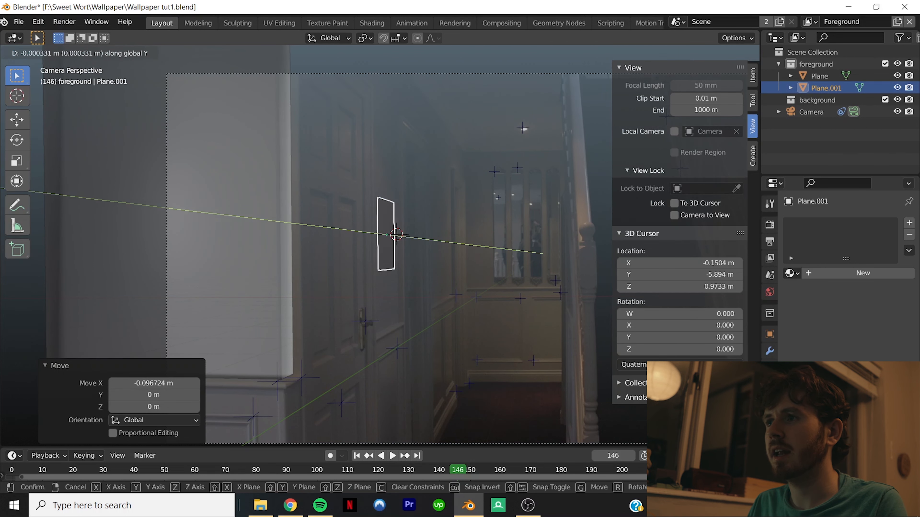
{"action": "key", "text": "Return"}
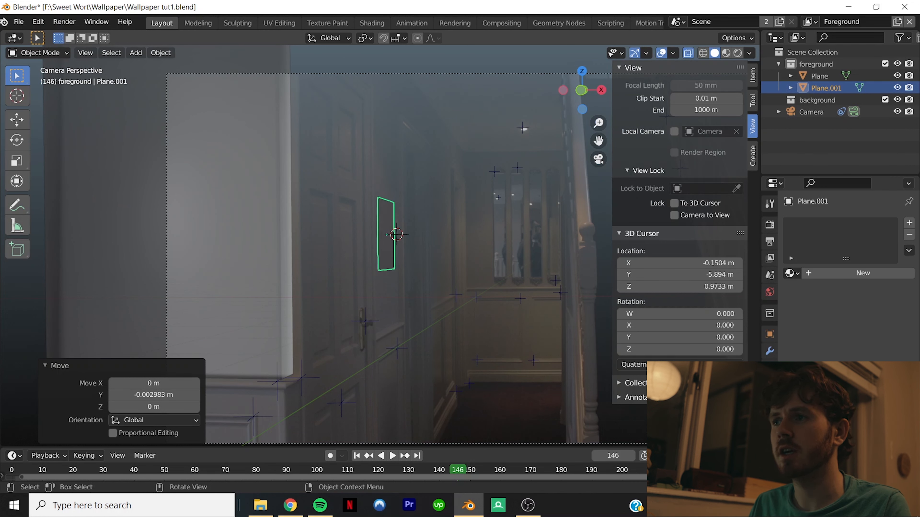
- Enlarge the plane's geometry in edit mode by a factor of about 1.44
{"action": "key", "text": "Tab"}
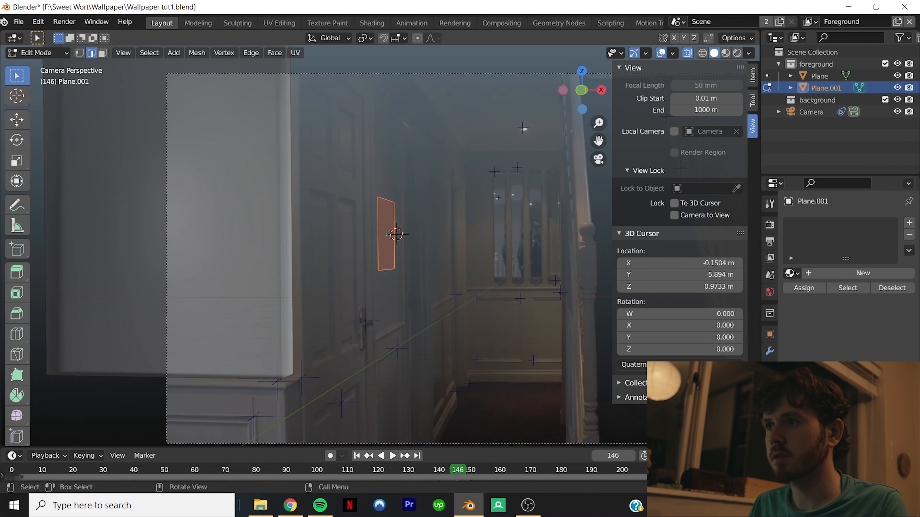
{"action": "scroll", "coordinate": [388, 250], "scroll_direction": "up", "scroll_amount": 8}
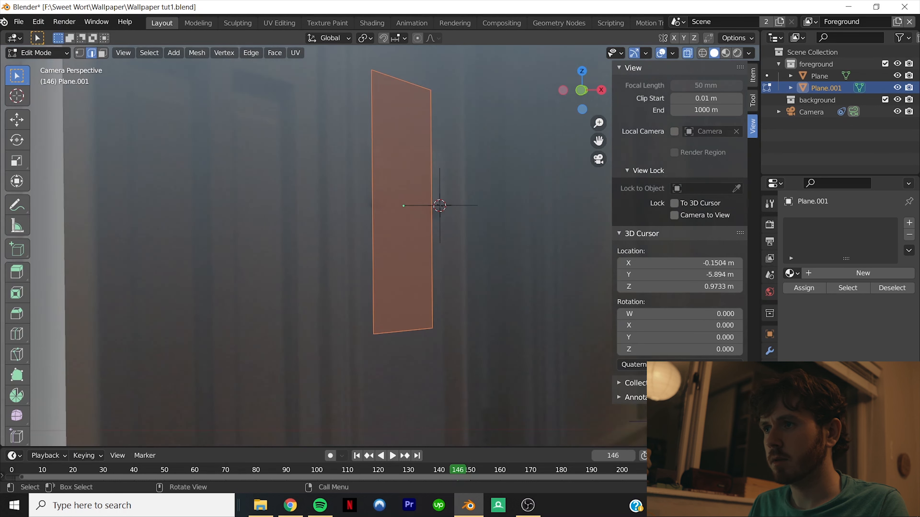
{"action": "key", "text": "s"}
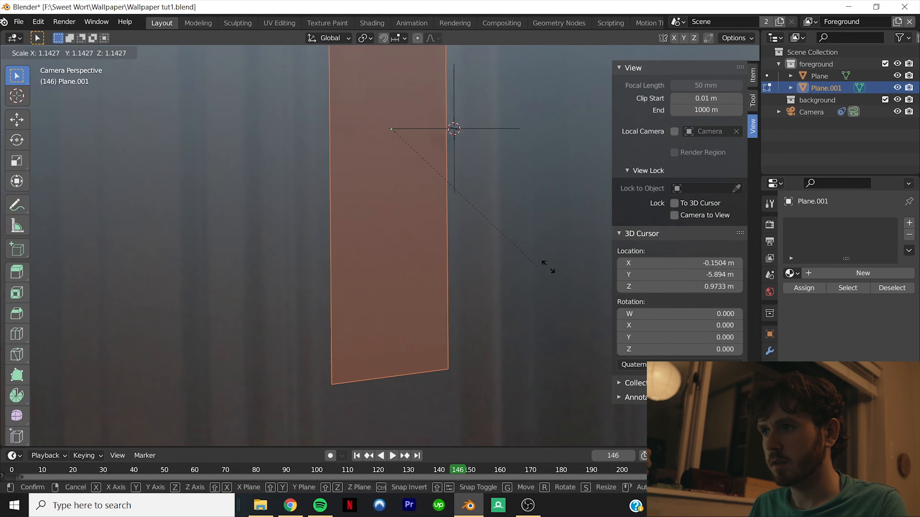
{"action": "left_click", "coordinate": [598, 275]}
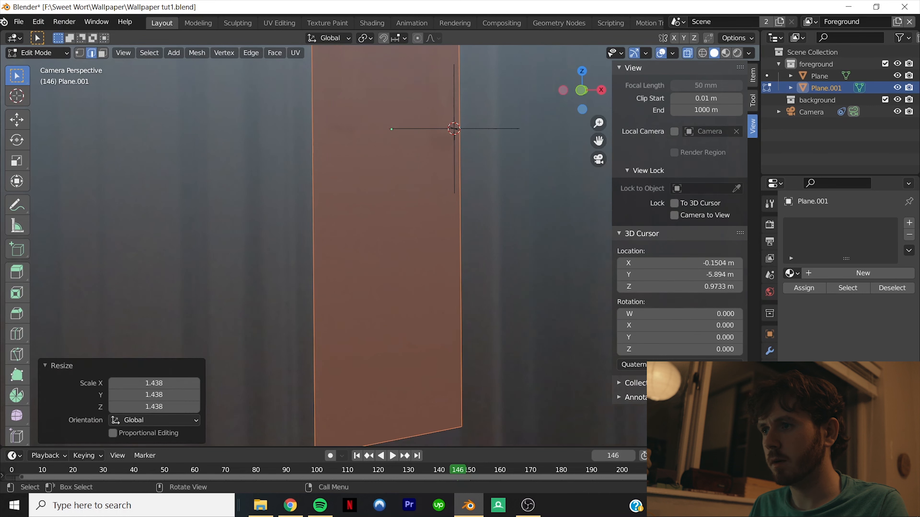
- Move the plane's bottom edge down about 0.41 m along Z toward the wall rail
{"action": "scroll", "coordinate": [597, 275], "scroll_direction": "down", "scroll_amount": 5}
{"action": "left_click", "coordinate": [377, 277]}
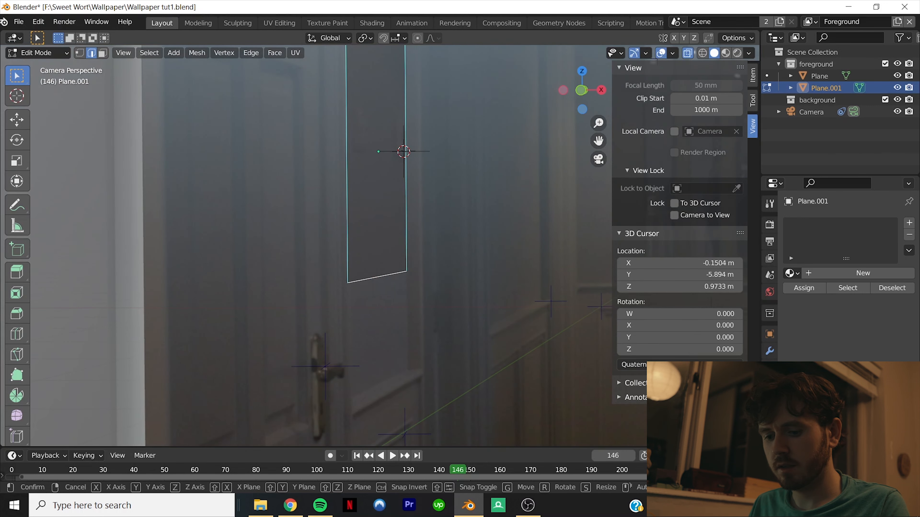
{"action": "key", "text": "g"}
{"action": "key", "text": "z"}
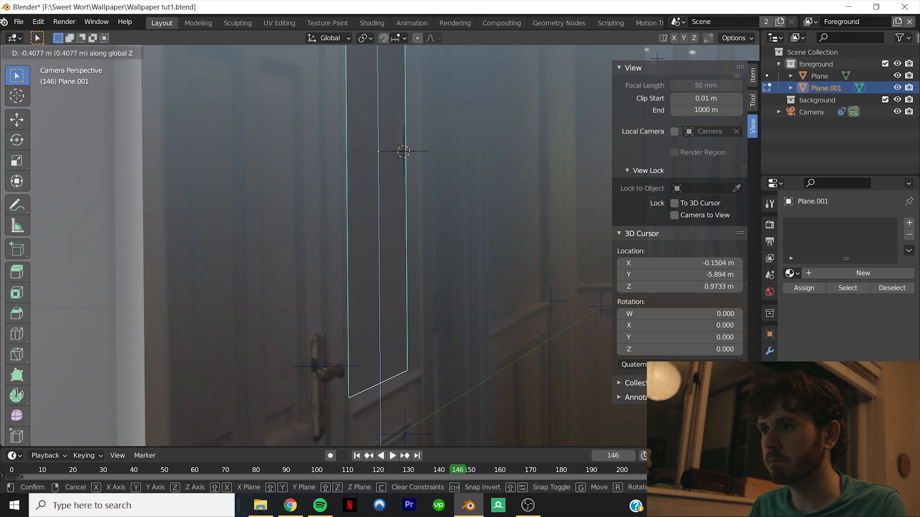
{"action": "left_click", "coordinate": [378, 389]}
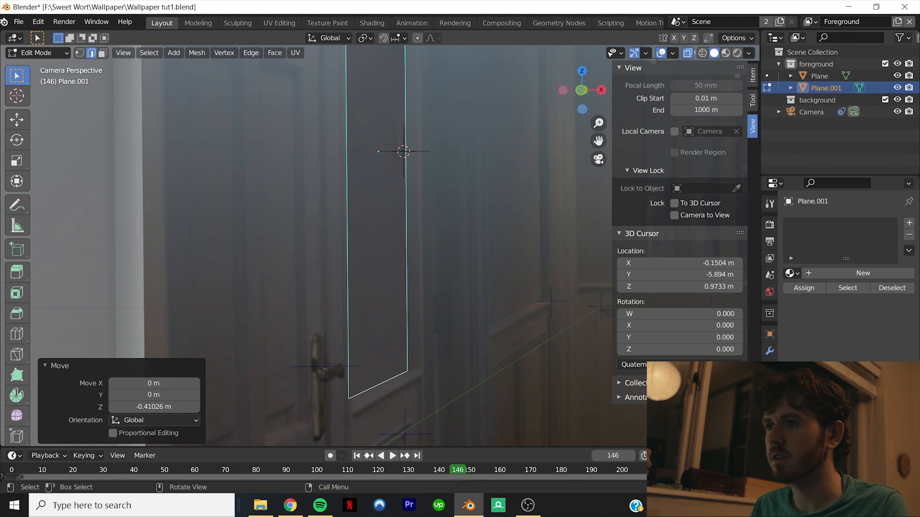
- Shift the plane's vertical edge nearest the door about 0.041 m along Y to line up with the door frame
{"action": "key", "text": "g"}
{"action": "key", "text": "y"}
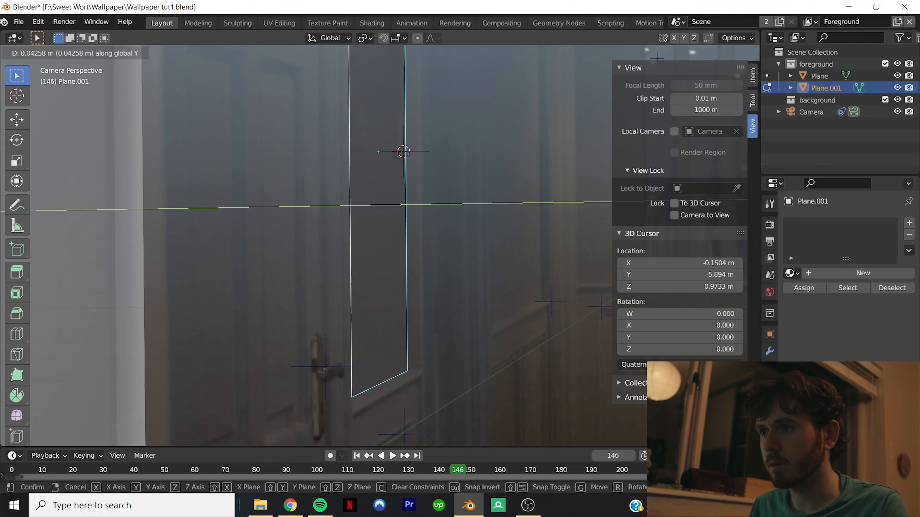
{"action": "left_click", "coordinate": [351, 246]}
{"action": "scroll", "coordinate": [379, 246], "scroll_direction": "down", "scroll_amount": 5}
{"action": "middle_click_drag", "start_coordinate": [379, 217], "coordinate": [376, 273], "text": "shift"}
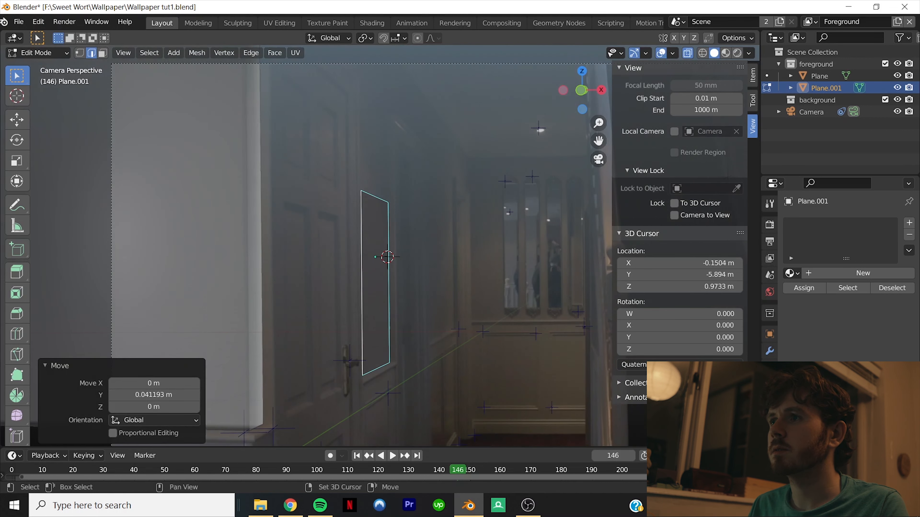
- Raise the plane's top edge about 1.13 m along Z toward the ceiling
{"action": "scroll", "coordinate": [379, 246], "scroll_direction": "up", "scroll_amount": 2}
{"action": "left_click", "coordinate": [373, 175]}
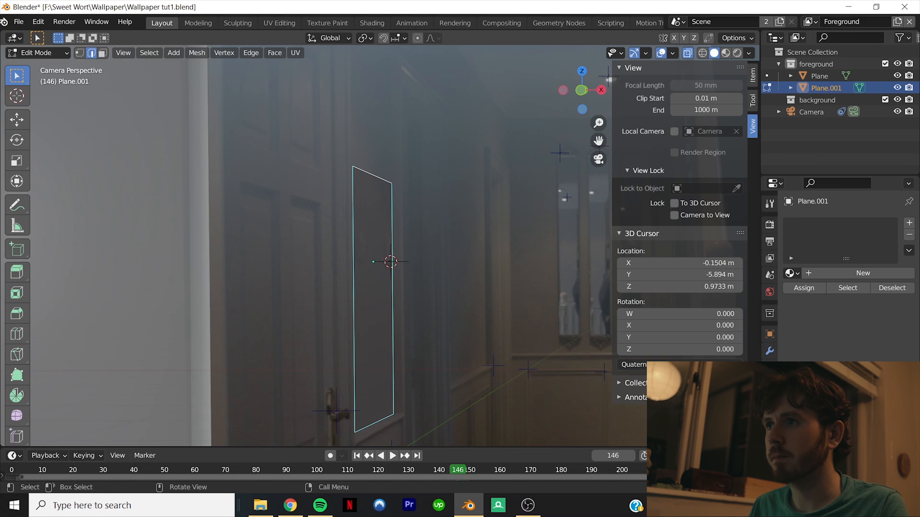
{"action": "scroll", "coordinate": [373, 262], "scroll_direction": "down", "scroll_amount": 5}
{"action": "key", "text": "g"}
{"action": "key", "text": "z"}
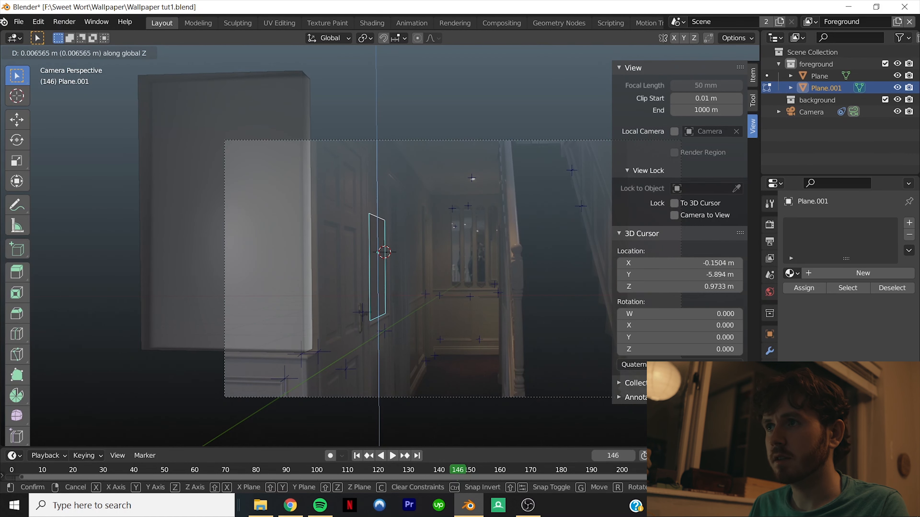
{"action": "left_click", "coordinate": [376, 138]}
{"action": "scroll", "coordinate": [377, 138], "scroll_direction": "up", "scroll_amount": 4}
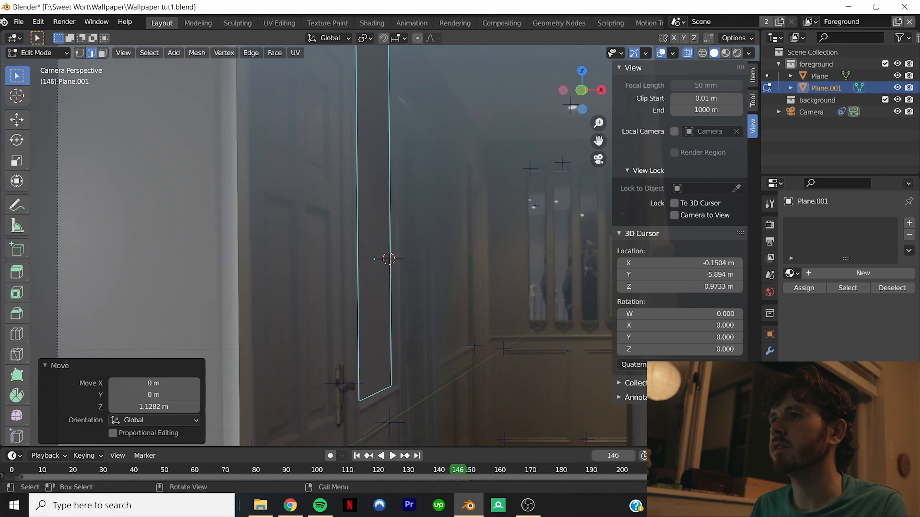
{"action": "middle_click_drag", "start_coordinate": [378, 145], "coordinate": [376, 244], "text": "shift"}
- Cut an edge loop near the top of the wall strip and extrude the far edge above it about 6.03 m along Y
{"action": "key", "text": "ctrl+r"}
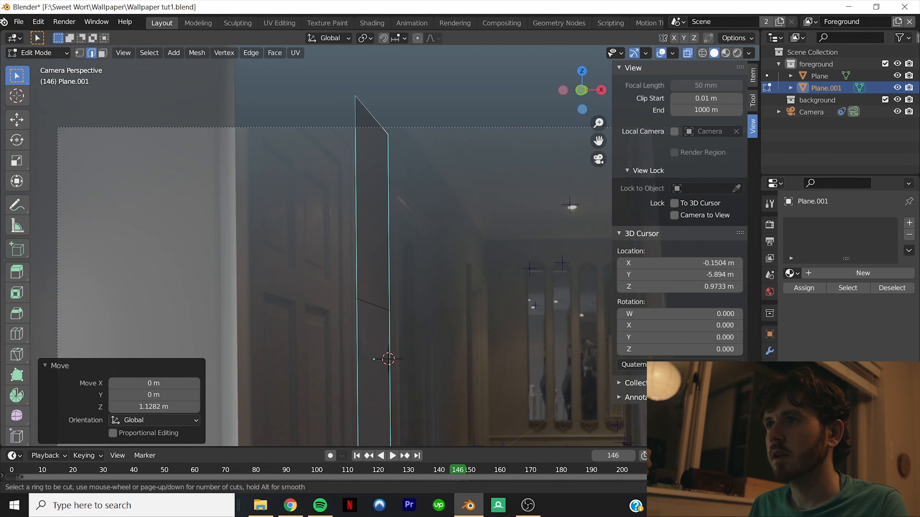
{"action": "left_click", "coordinate": [373, 305]}
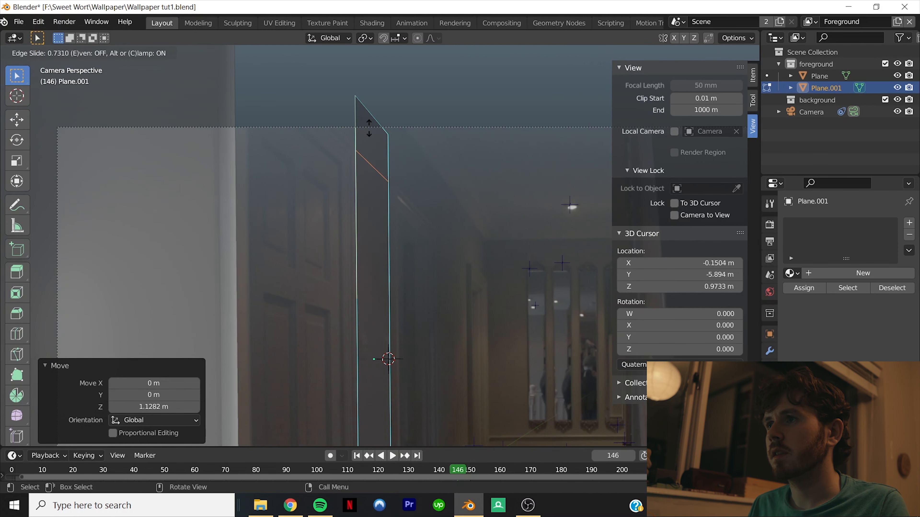
{"action": "left_click", "coordinate": [369, 128]}
{"action": "key", "text": "g"}
{"action": "key", "text": "y"}
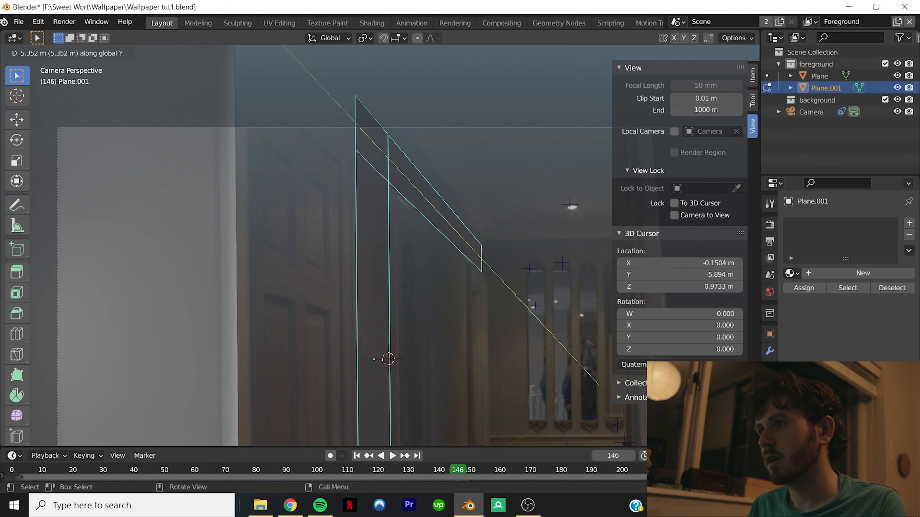
{"action": "left_click", "coordinate": [488, 265]}
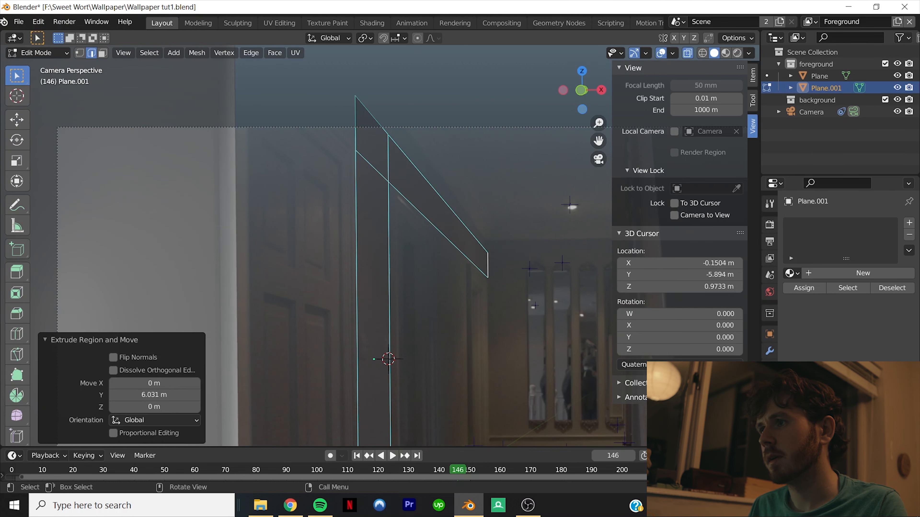
- Nudge the far end edge of the extruded section slightly down, and raise the section's top edges about 0.15 m along Z
{"action": "key", "text": "e"}
{"action": "key", "text": "z"}
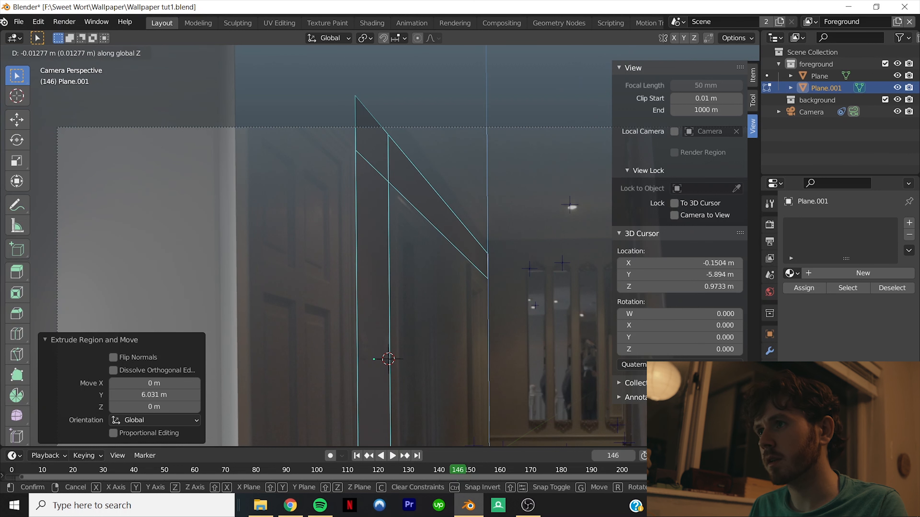
{"action": "left_click", "coordinate": [488, 265]}
{"action": "left_click", "coordinate": [438, 194]}
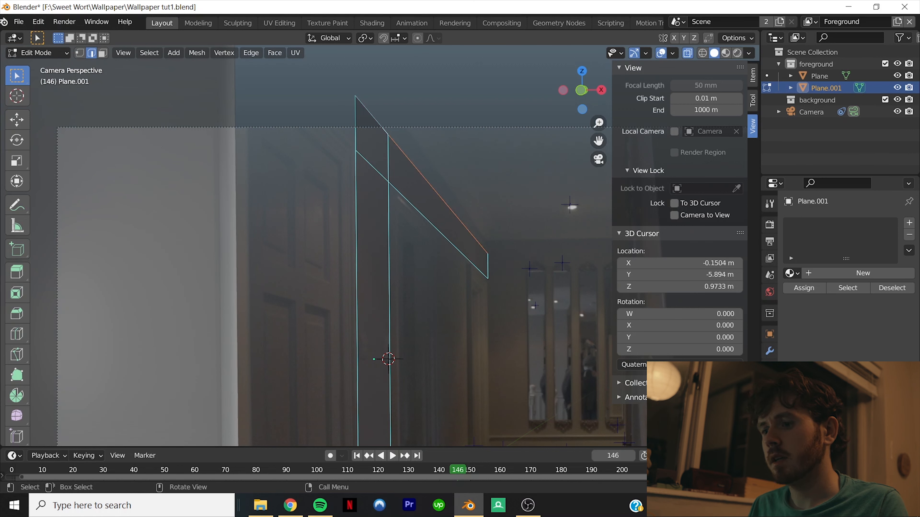
{"action": "key", "text": "e"}
{"action": "key", "text": "z"}
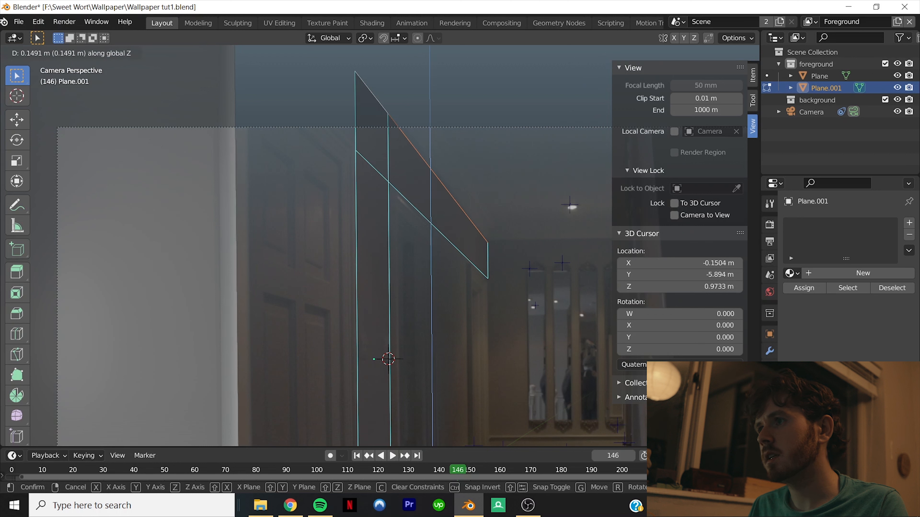
{"action": "left_click", "coordinate": [436, 177]}
- Extrude the upper section's near edge about 1.31 m in negative Y over the first door
{"action": "left_click", "coordinate": [355, 112]}
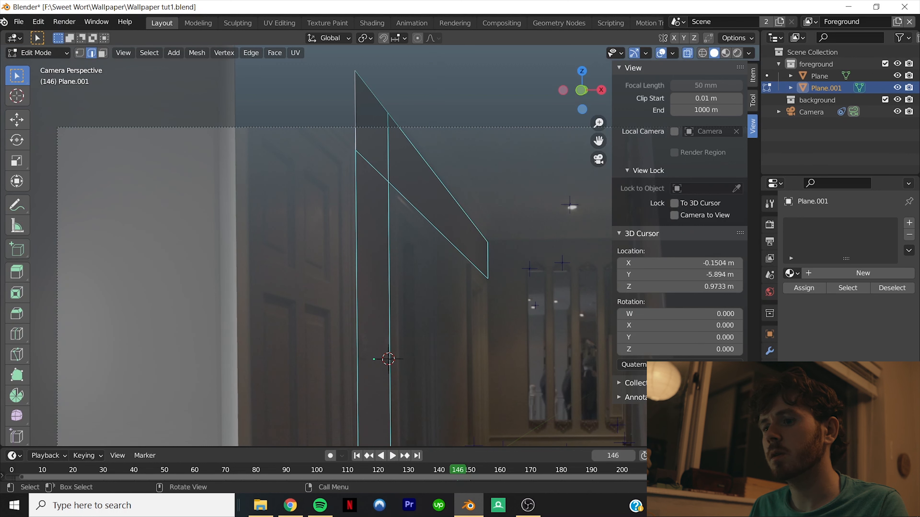
{"action": "key", "text": "e"}
{"action": "key", "text": "y"}
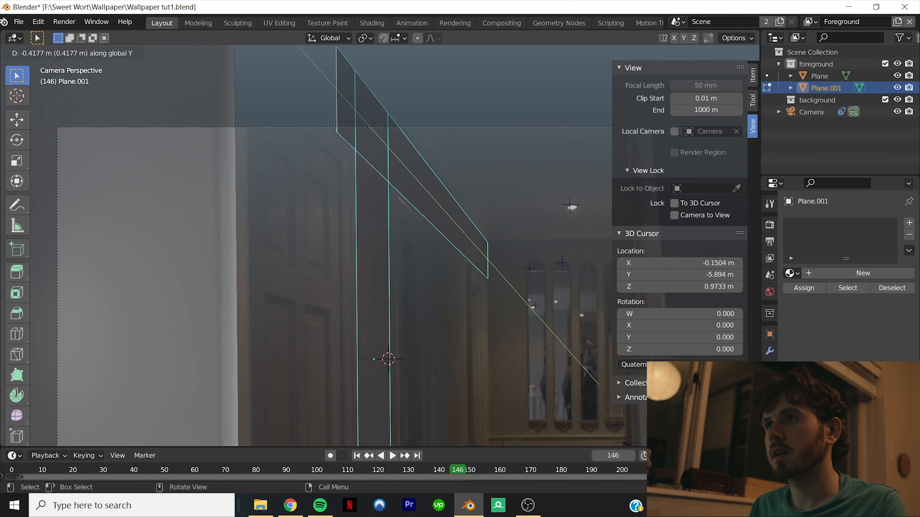
{"action": "left_click", "coordinate": [288, 49]}
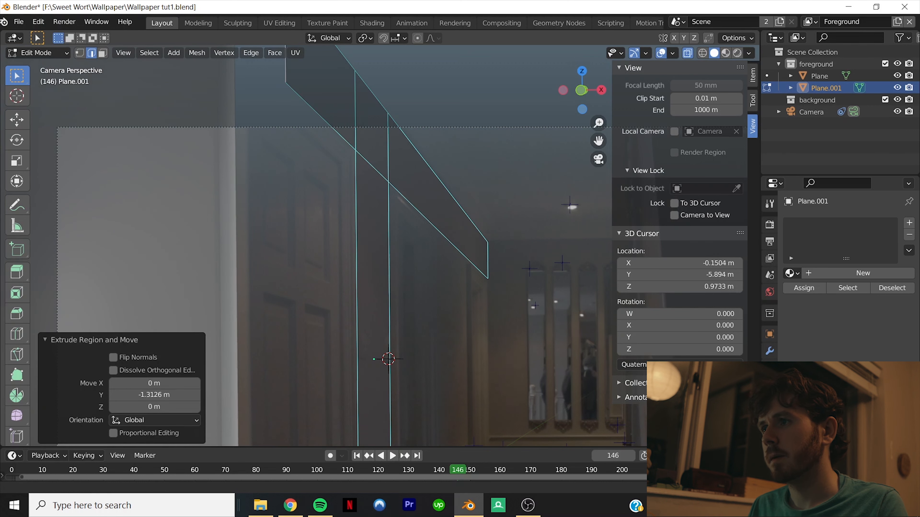
- Cut two vertical edge loops in the far part of the upper section and extrude the bottom edge between them down about 2.1 m along Z
{"action": "middle_click_drag", "start_coordinate": [326, 253], "coordinate": [261, 213], "text": "shift"}
{"action": "key", "text": "ctrl+r"}
{"action": "left_click", "coordinate": [380, 163]}
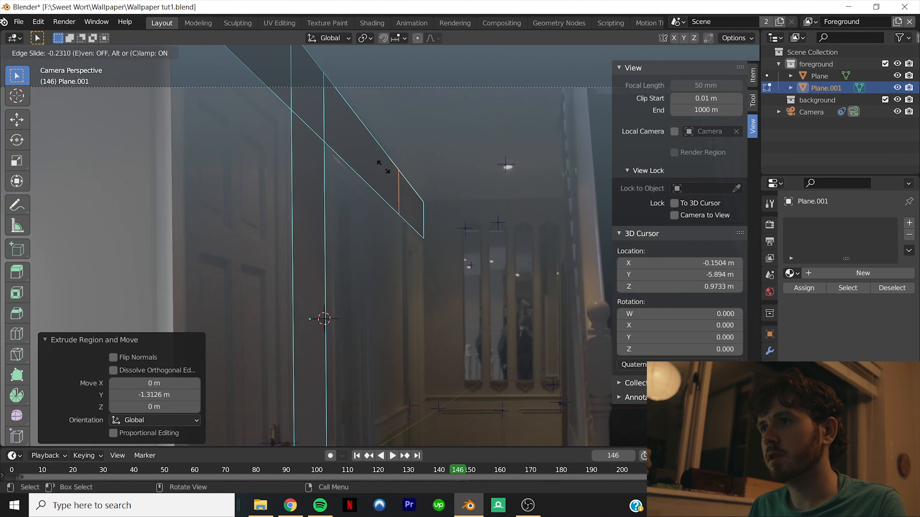
{"action": "left_click", "coordinate": [339, 160]}
{"action": "key", "text": "ctrl+r"}
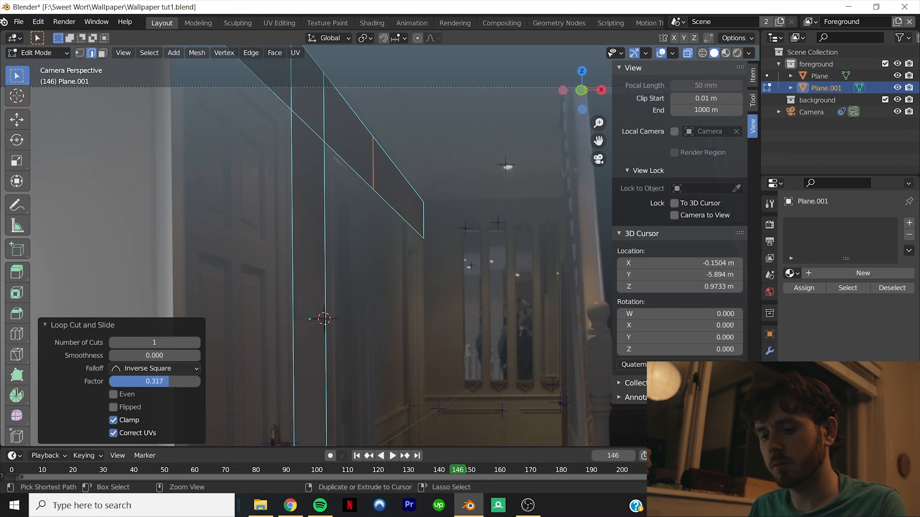
{"action": "left_click", "coordinate": [411, 194]}
{"action": "left_click", "coordinate": [411, 194]}
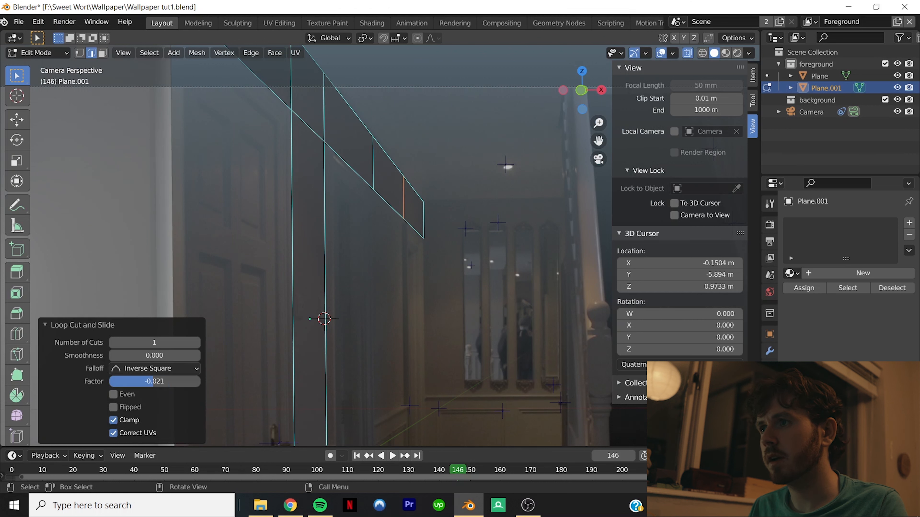
{"action": "key", "text": "e"}
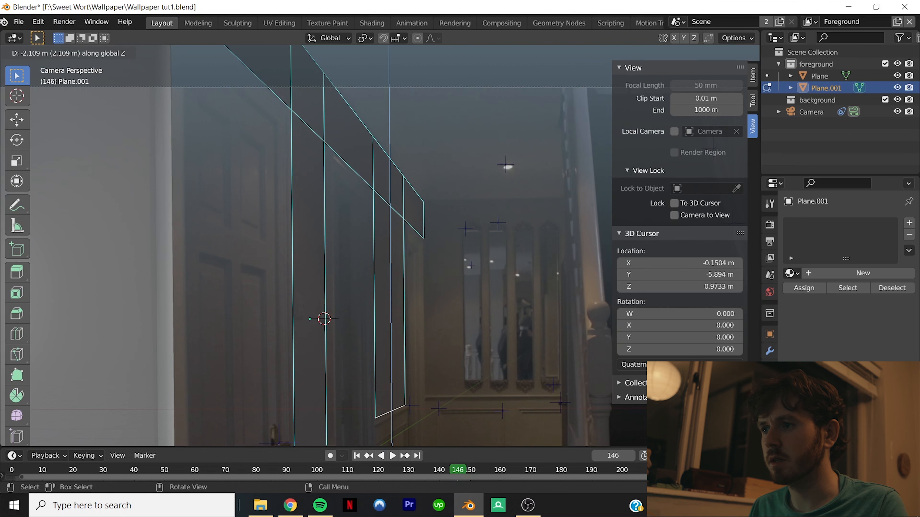
{"action": "key", "text": "Return"}
- Leave edit mode, play the footage from the start and deselect everything to check how the wall geometry tracks
{"action": "key", "text": "Tab"}
{"action": "key", "text": "shift+Left"}
{"action": "key", "text": "space"}
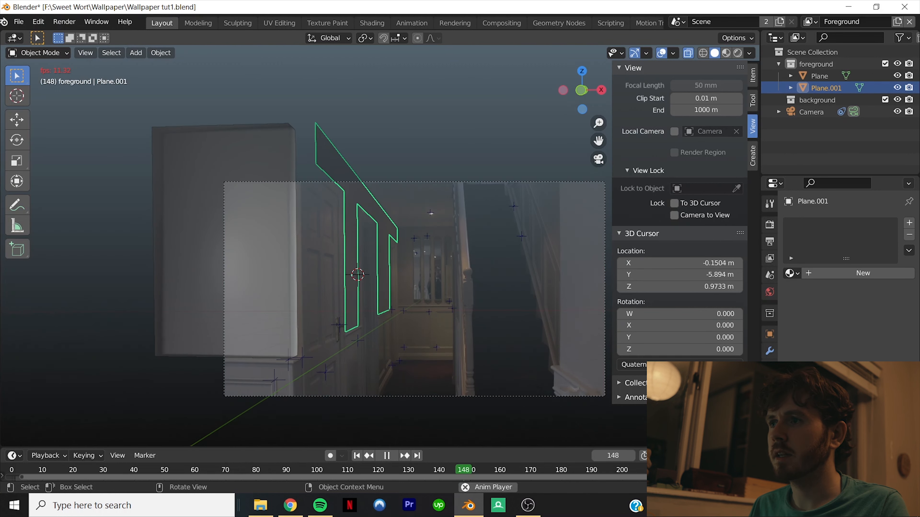
{"action": "scroll", "coordinate": [409, 253], "scroll_direction": "down", "scroll_amount": 3}
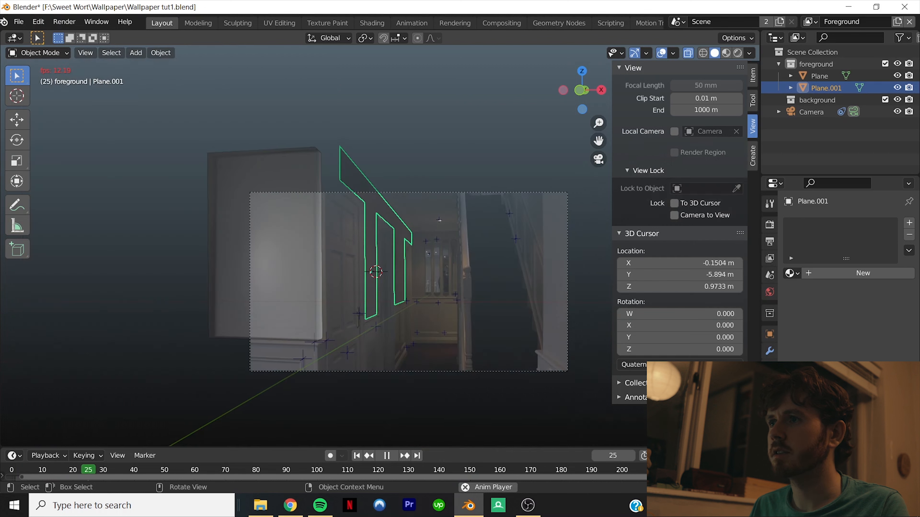
{"action": "key", "text": "alt+a"}
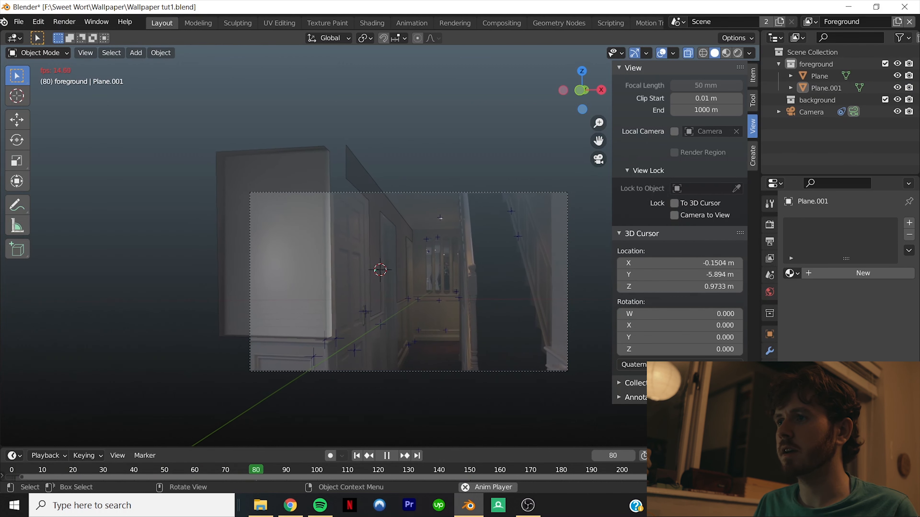
- Stop playback and extrude the hallway wall's far end edge along X across the full width of the end wall
{"action": "left_click", "coordinate": [370, 217]}
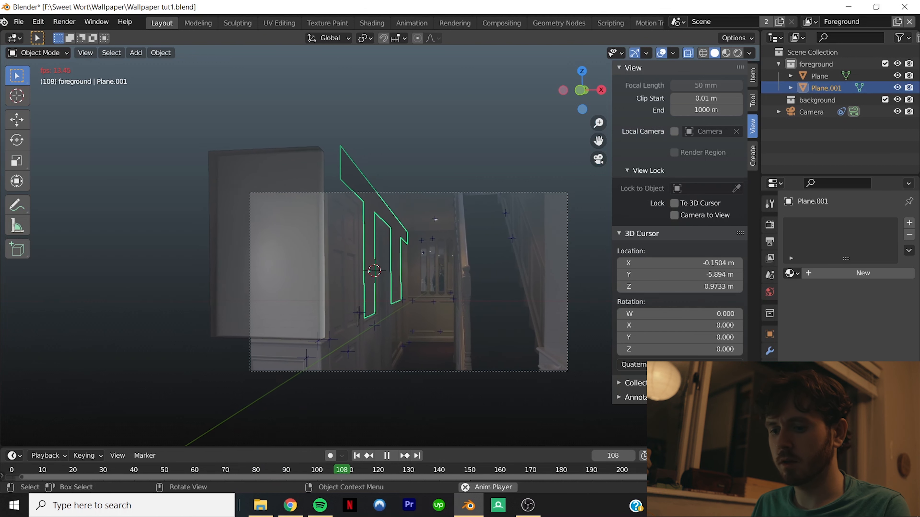
{"action": "key", "text": "space"}
{"action": "key", "text": "Tab"}
{"action": "scroll", "coordinate": [379, 245], "scroll_direction": "up", "scroll_amount": 2}
{"action": "scroll", "coordinate": [350, 290], "scroll_direction": "up", "scroll_amount": 2}
{"action": "middle_click_drag", "start_coordinate": [350, 289], "coordinate": [317, 337], "text": "shift"}
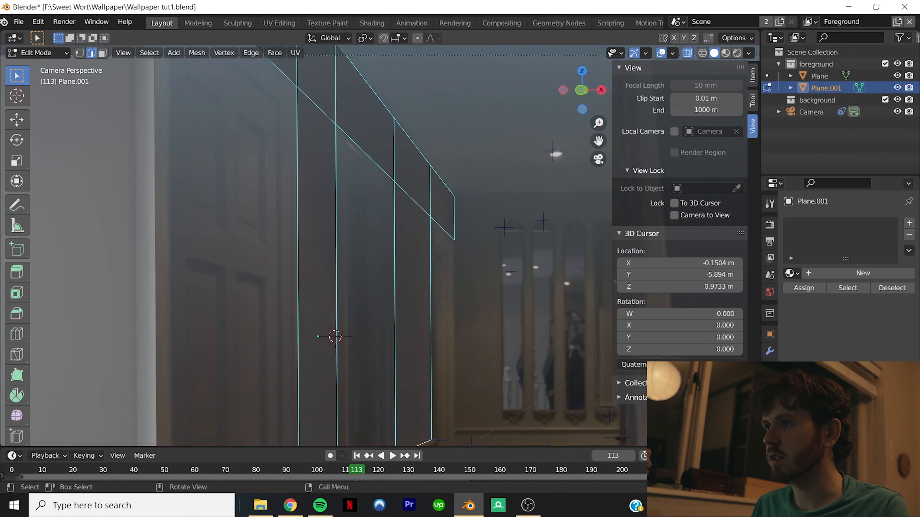
{"action": "scroll", "coordinate": [350, 290], "scroll_direction": "down", "scroll_amount": 3}
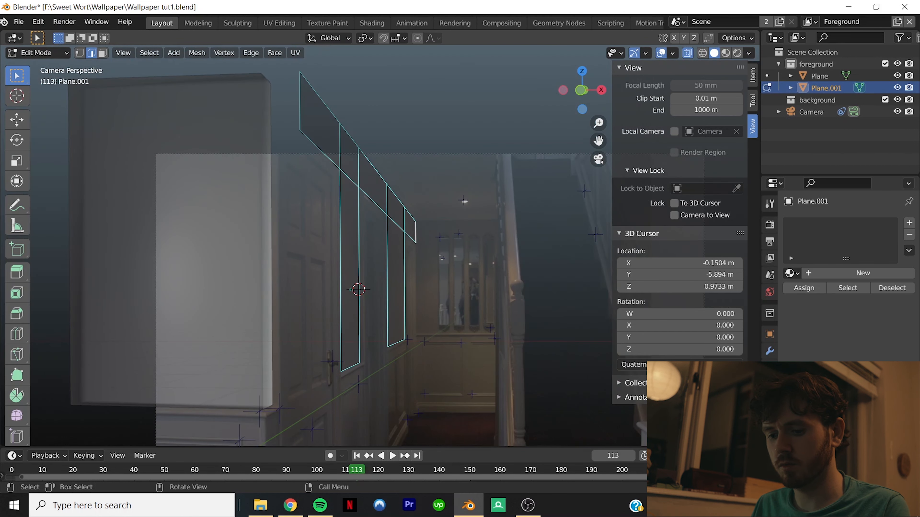
{"action": "key", "text": "e"}
{"action": "key", "text": "x"}
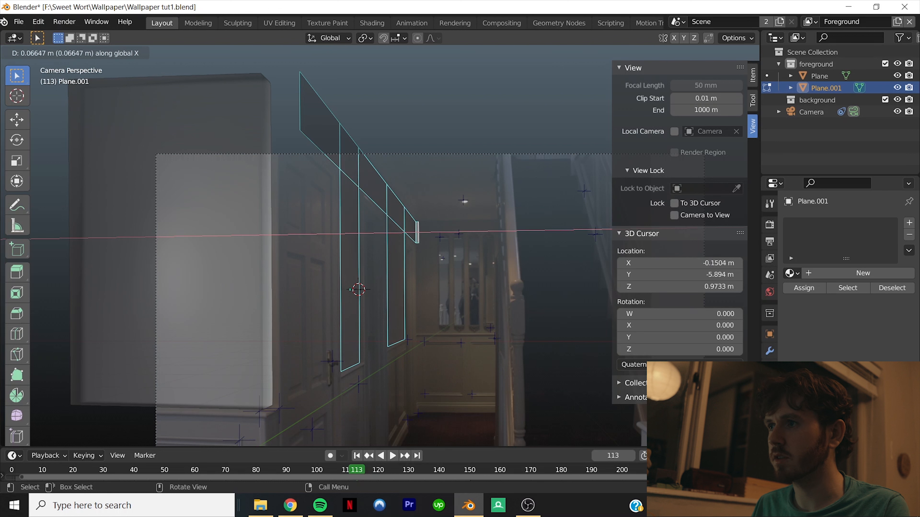
{"action": "left_click", "coordinate": [456, 243]}
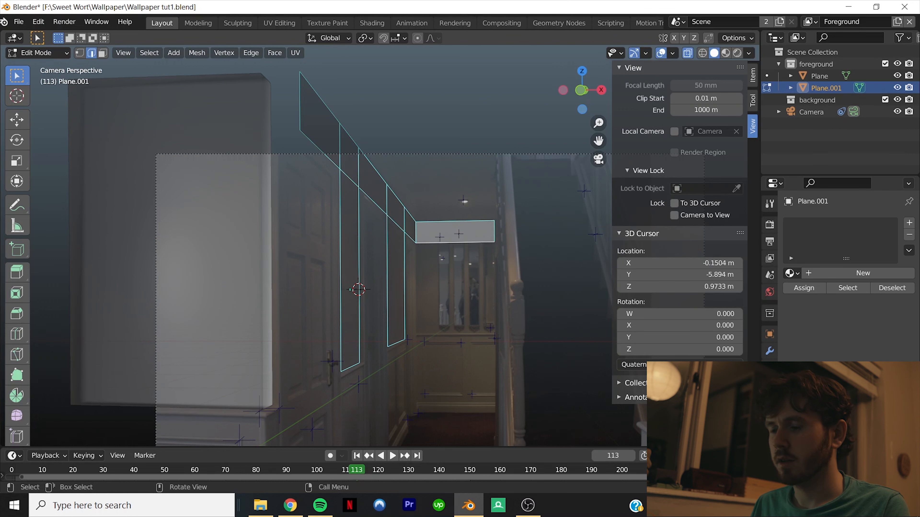
- Extrude the end wall strip's bottom edge about 2.09 m down along Z
{"action": "key", "text": "e"}
{"action": "key", "text": "z"}
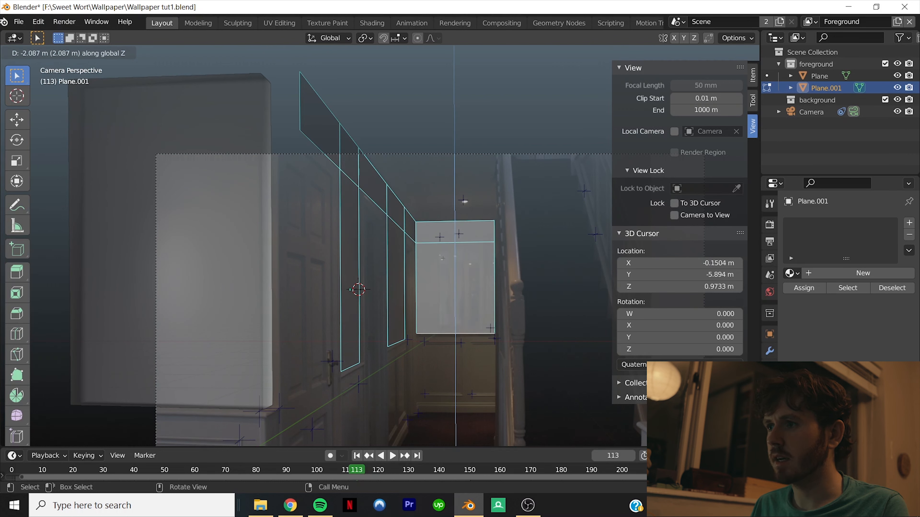
{"action": "key", "text": "Return"}
- Extrude the end wall's stair-side vertical edges about 11.46 m in negative Y to form the opposite side wall
{"action": "left_click", "coordinate": [495, 231]}
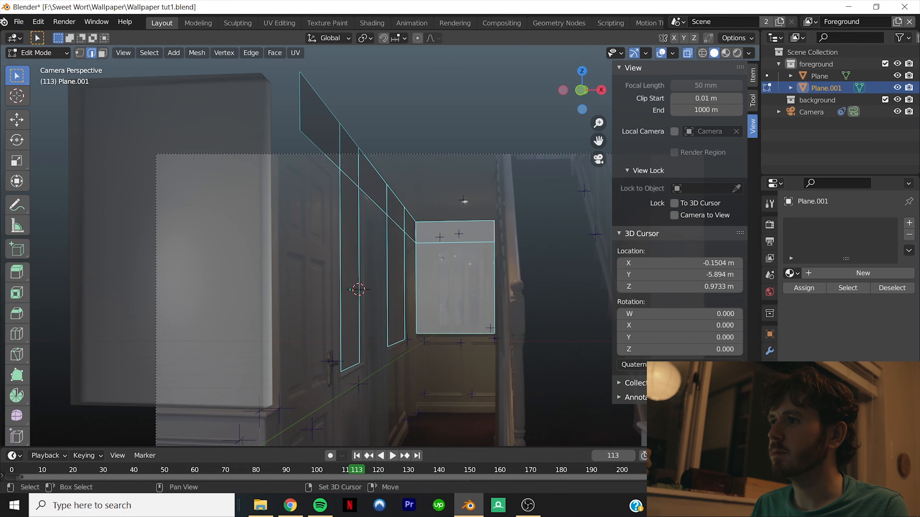
{"action": "key", "text": "e"}
{"action": "key", "text": "y"}
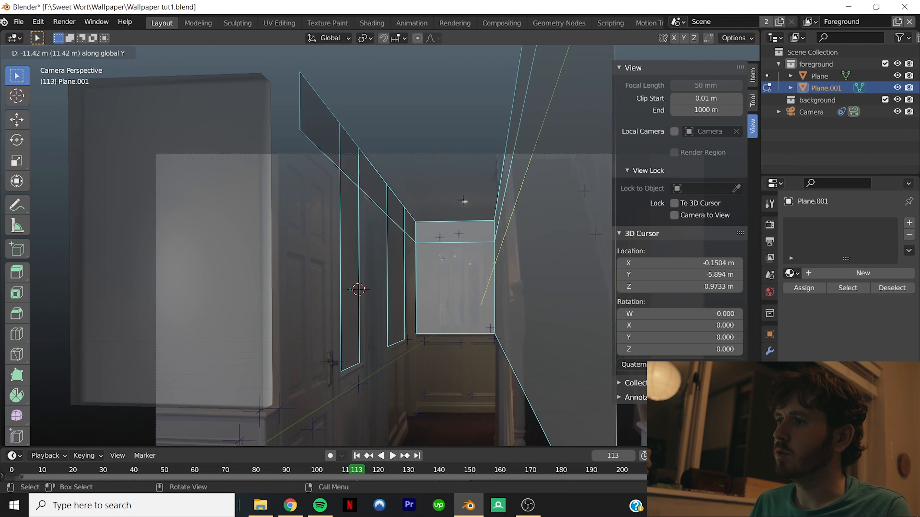
{"action": "key", "text": "Return"}
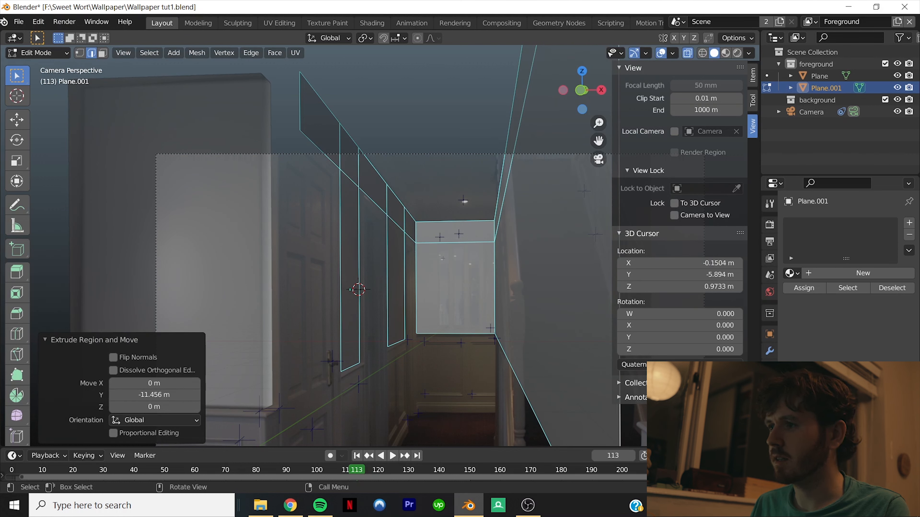
- Extrude the bottom edges of the end wall and stair-side wall down along Z to the floor, and leave edit mode
{"action": "left_click", "coordinate": [455, 334]}
{"action": "key", "text": "e"}
{"action": "key", "text": "z"}
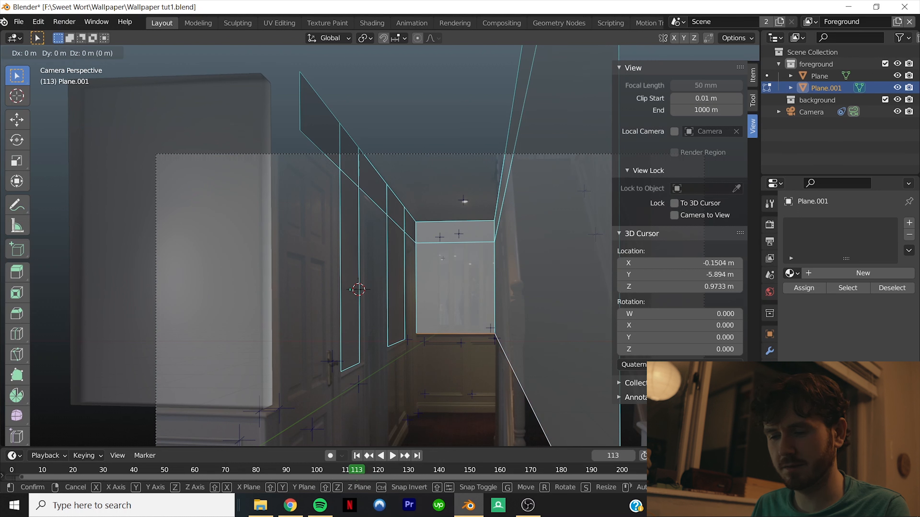
{"action": "key", "text": "Return"}
{"action": "key", "text": "Tab"}
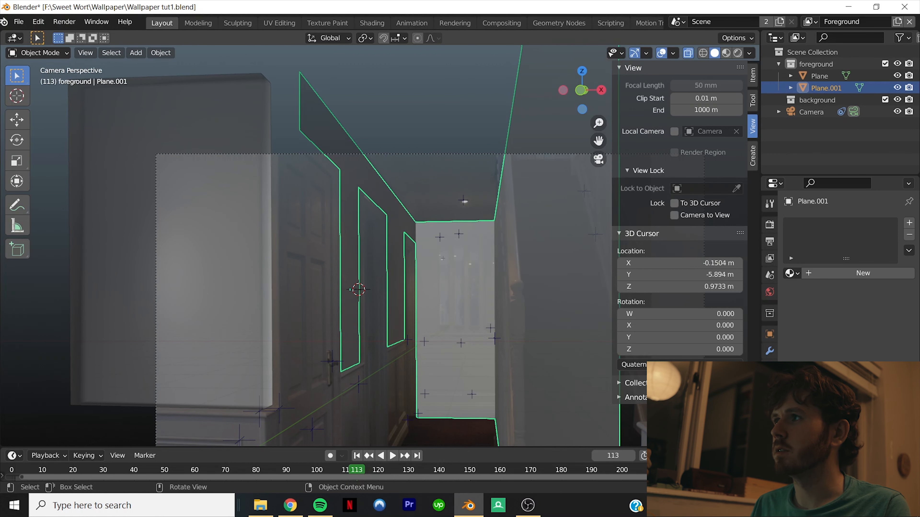
- Play the footage to check the geometry with X-ray off, and join the near wall block and hallway walls into one object
{"action": "key", "text": "space"}
{"action": "key", "text": "shift+alt+z"}
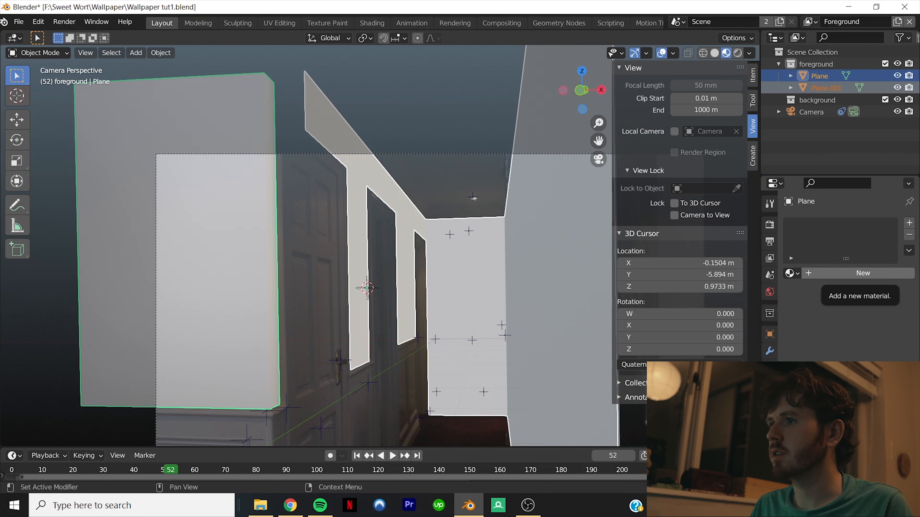
{"action": "left_click", "coordinate": [231, 268]}
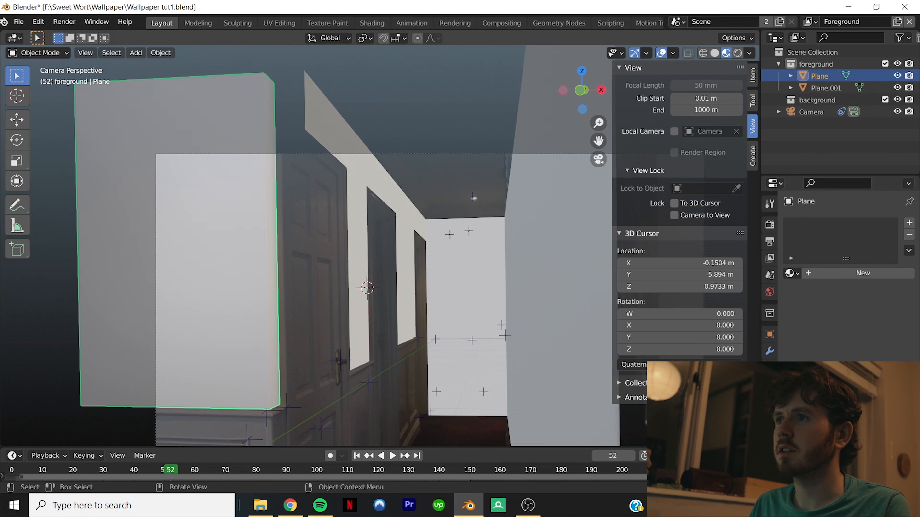
{"action": "left_click", "coordinate": [465, 287], "text": "shift"}
{"action": "key", "text": "ctrl+j"}
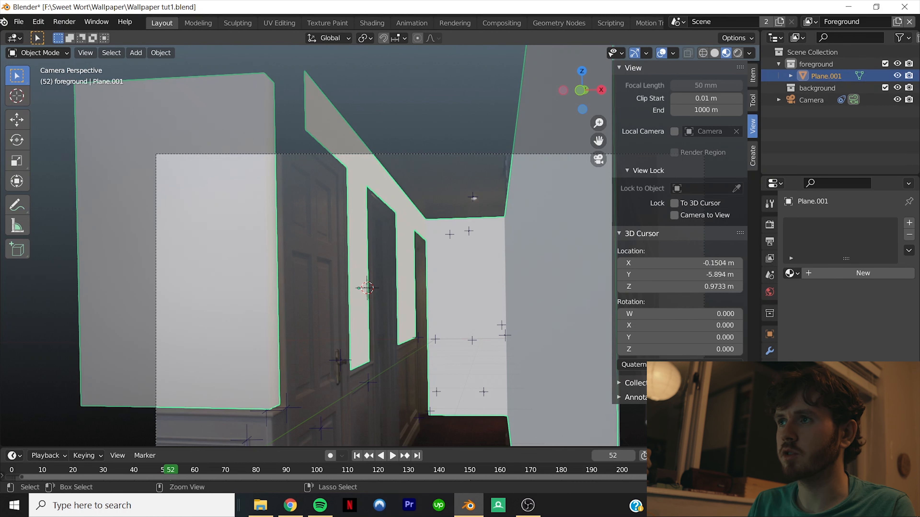
{"action": "left_click", "coordinate": [473, 197]}
{"action": "left_click", "coordinate": [467, 275]}
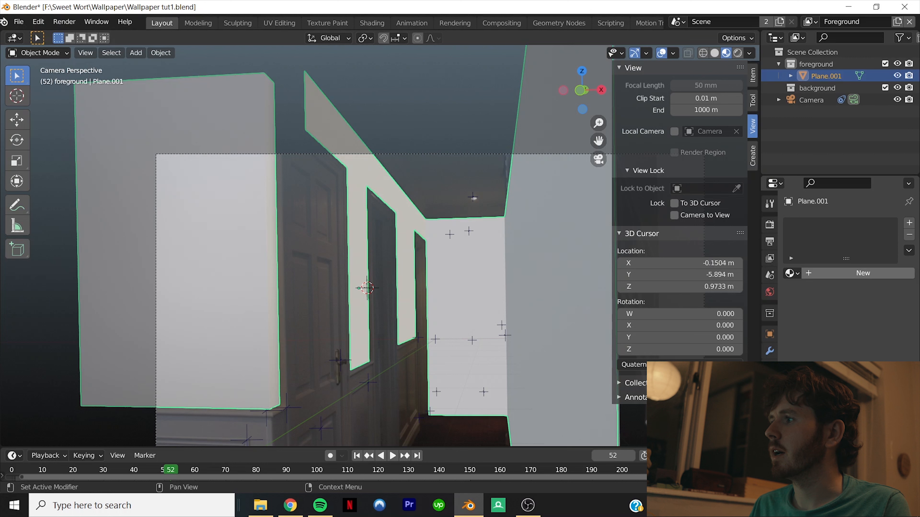
- Give the joined walls a new material with wallpaper.jpg from the textures folder as its Base Color image texture
{"action": "left_click", "coordinate": [863, 273]}
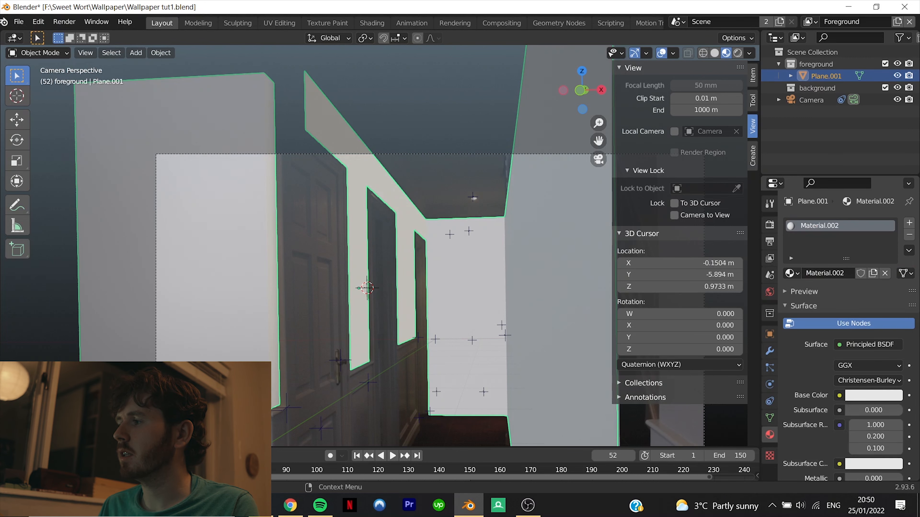
{"action": "left_click", "coordinate": [839, 395]}
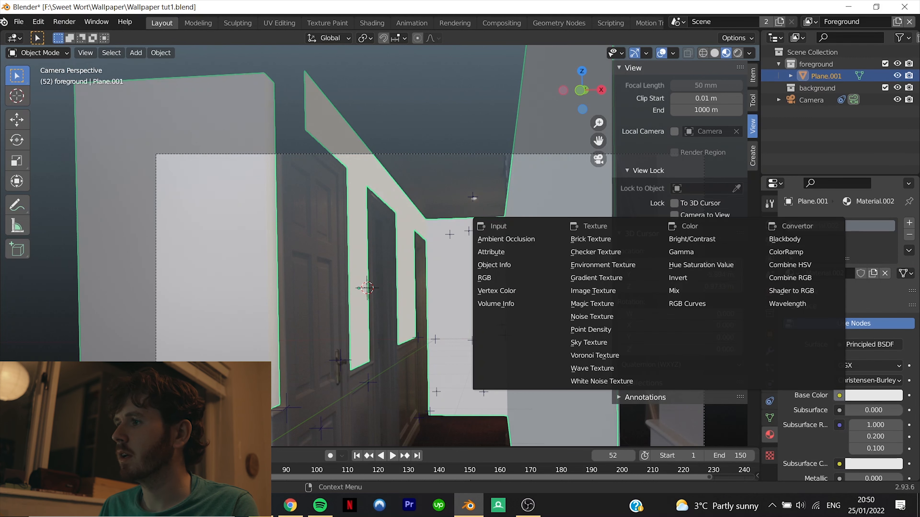
{"action": "left_click", "coordinate": [594, 291]}
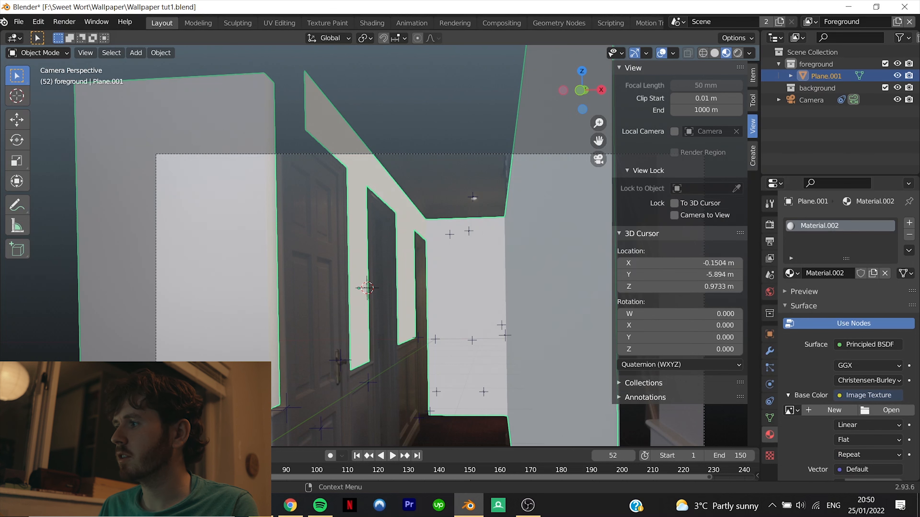
{"action": "left_click", "coordinate": [890, 410]}
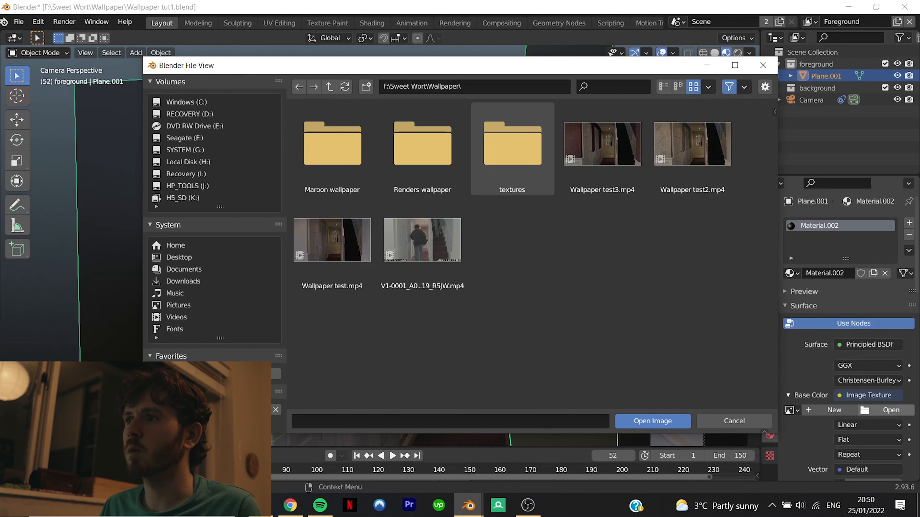
{"action": "double_click", "coordinate": [512, 149]}
{"action": "double_click", "coordinate": [693, 145]}
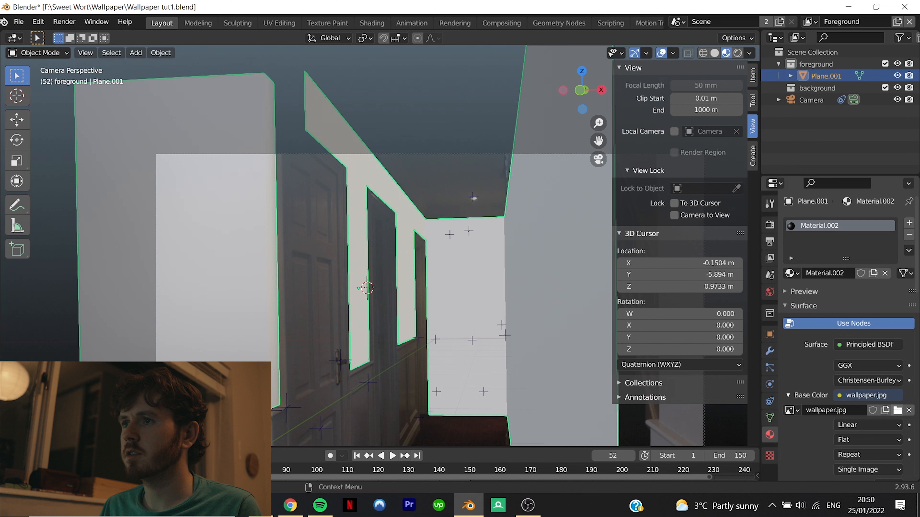
- Select all the wall geometry in edit mode and unwrap it with Cube Projection
{"action": "key", "text": "Tab"}
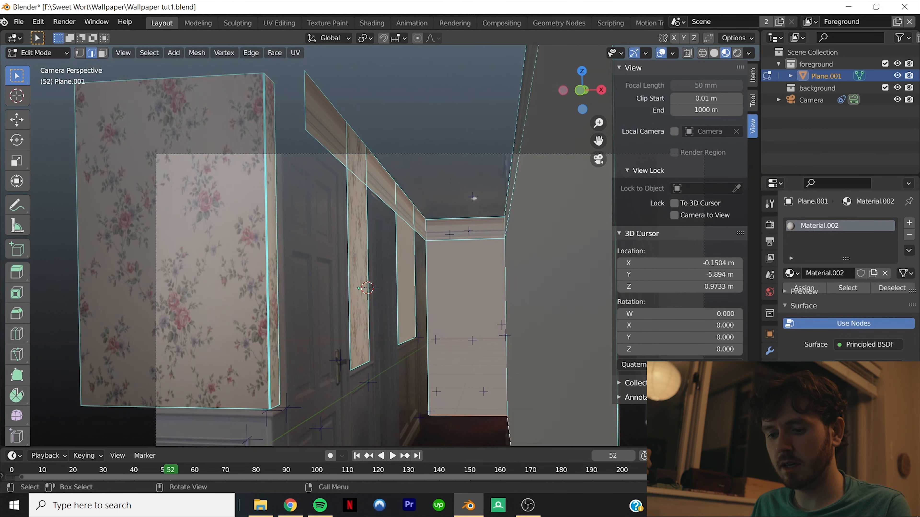
{"action": "key", "text": "a"}
{"action": "key", "text": "s"}
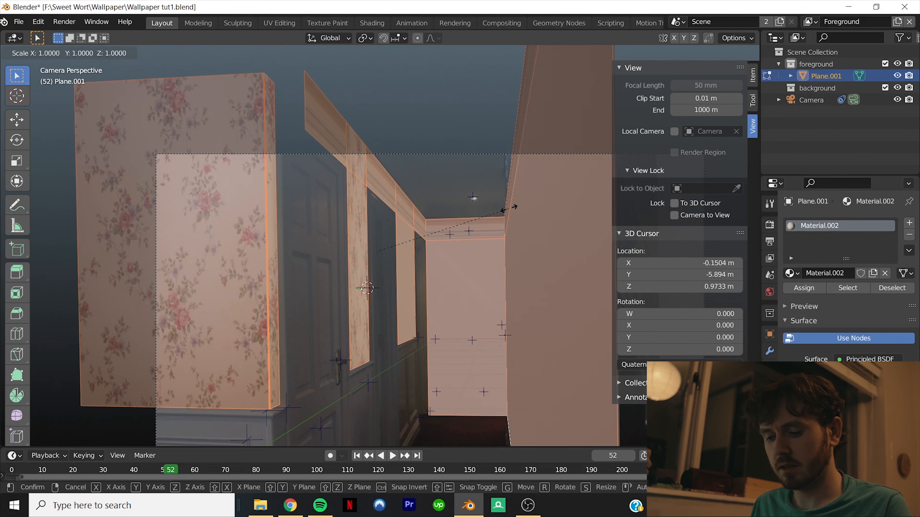
{"action": "right_click", "coordinate": [509, 209]}
{"action": "key", "text": "u"}
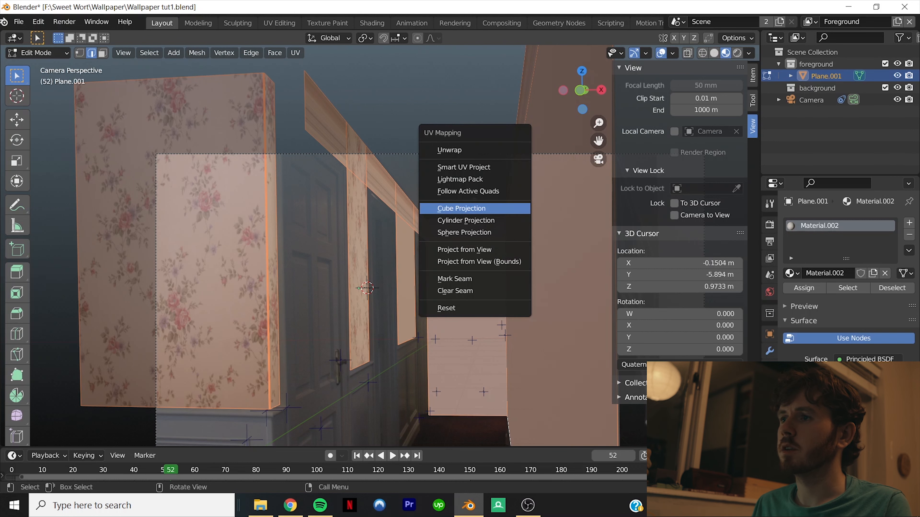
{"action": "key", "text": "Return"}
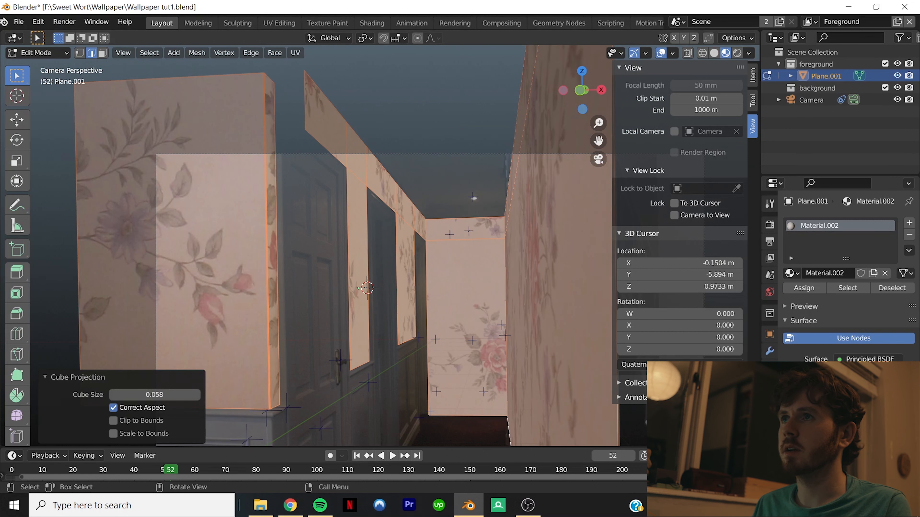
- Scale all the wall UVs up by about 4.3 in the UV Editing workspace, and play the footage to check the wallpaper
{"action": "left_click", "coordinate": [279, 22]}
{"action": "key", "text": "a"}
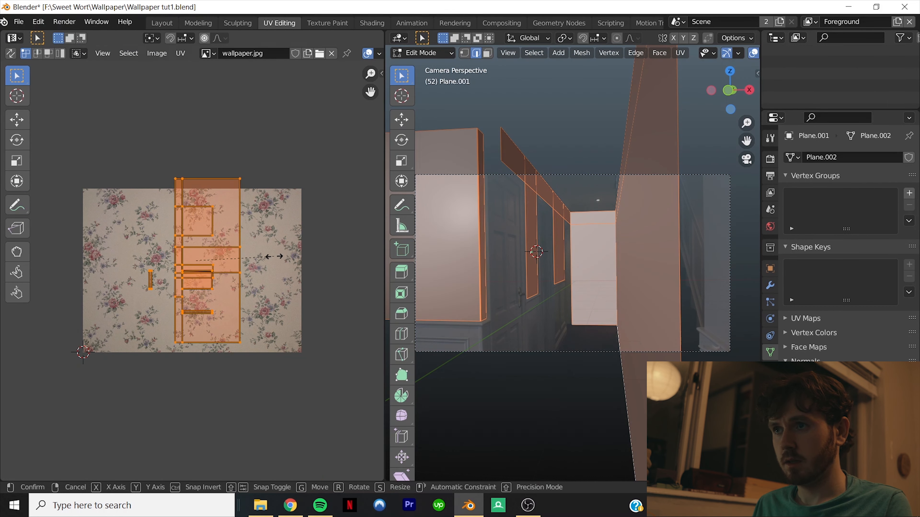
{"action": "key", "text": "s"}
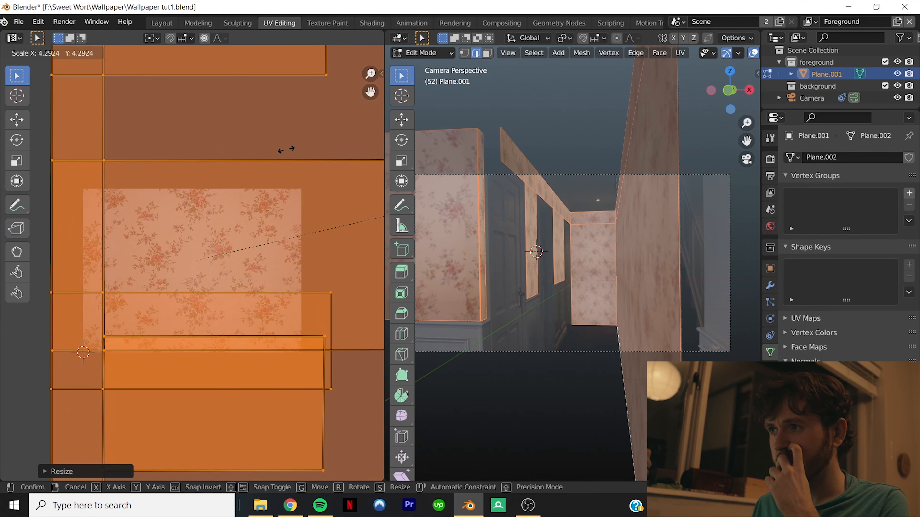
{"action": "left_click", "coordinate": [286, 149]}
{"action": "key", "text": "Tab"}
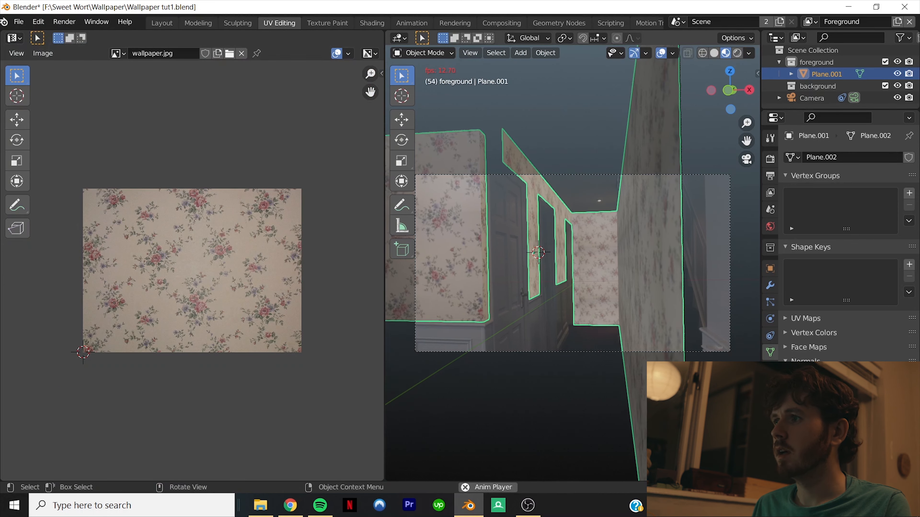
{"action": "key", "text": "alt+a"}
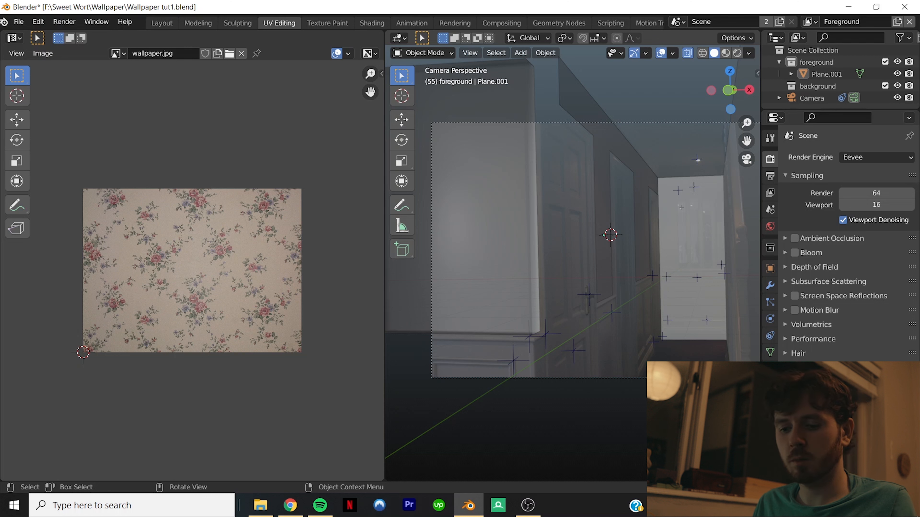
- Snap the 3D cursor to the tracking point on the ceiling light and add a point light there
{"action": "left_click", "coordinate": [431, 250]}
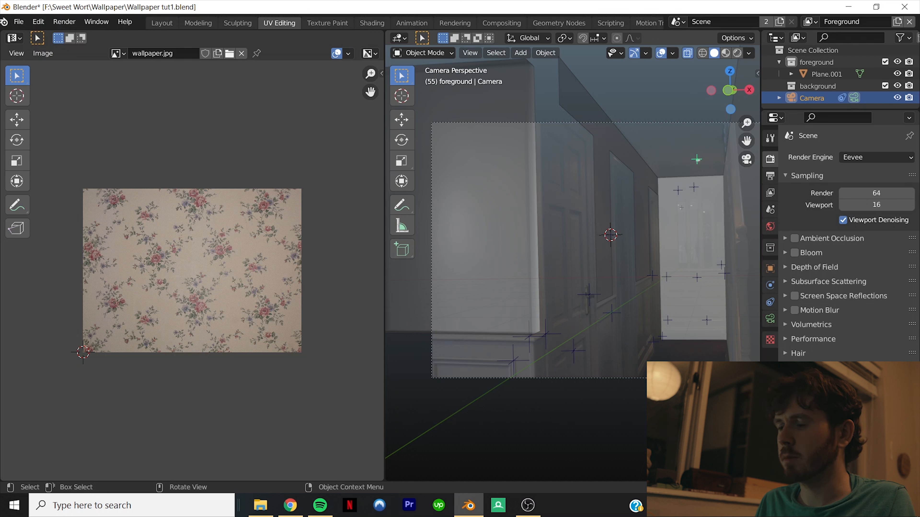
{"action": "key", "text": "shift+s"}
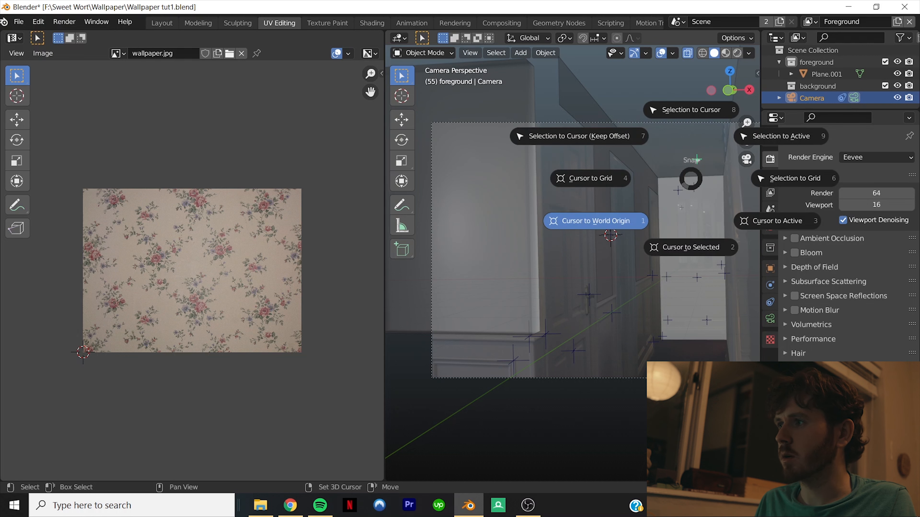
{"action": "left_click", "coordinate": [704, 246]}
{"action": "key", "text": "shift+a"}
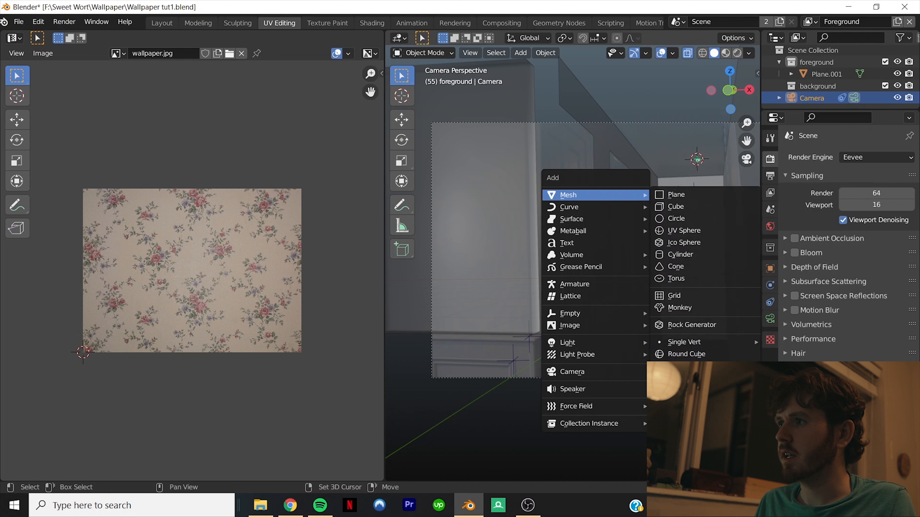
{"action": "left_click", "coordinate": [672, 342]}
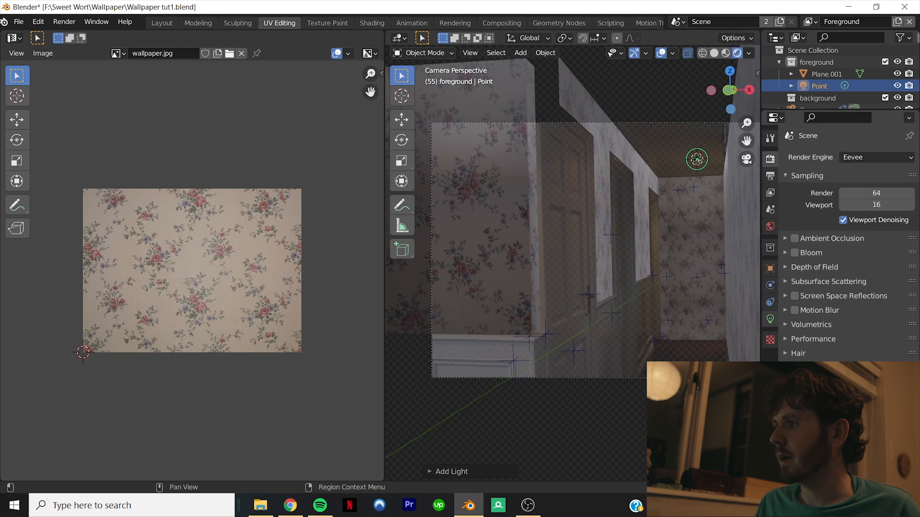
- Set the point light's colour to a pale warm yellow and its power to 80 W
{"action": "left_click", "coordinate": [770, 319]}
{"action": "left_click", "coordinate": [868, 234]}
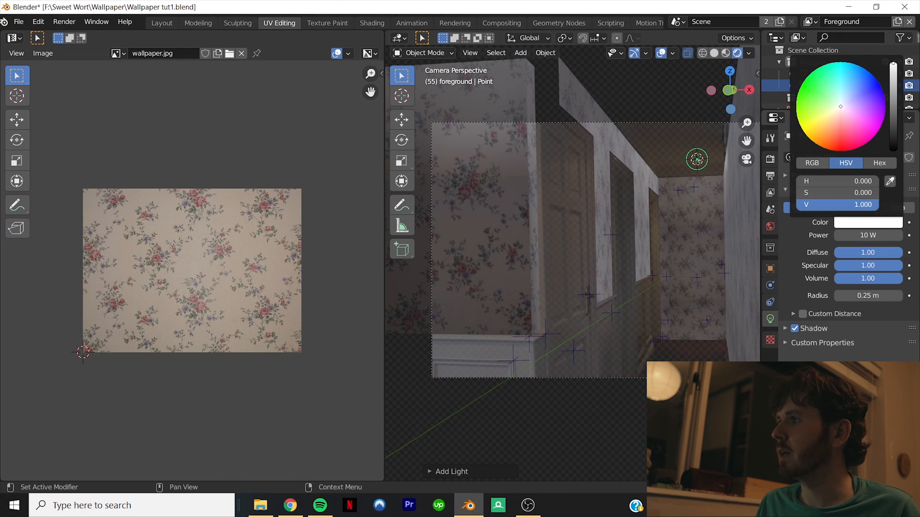
{"action": "left_click", "coordinate": [827, 116]}
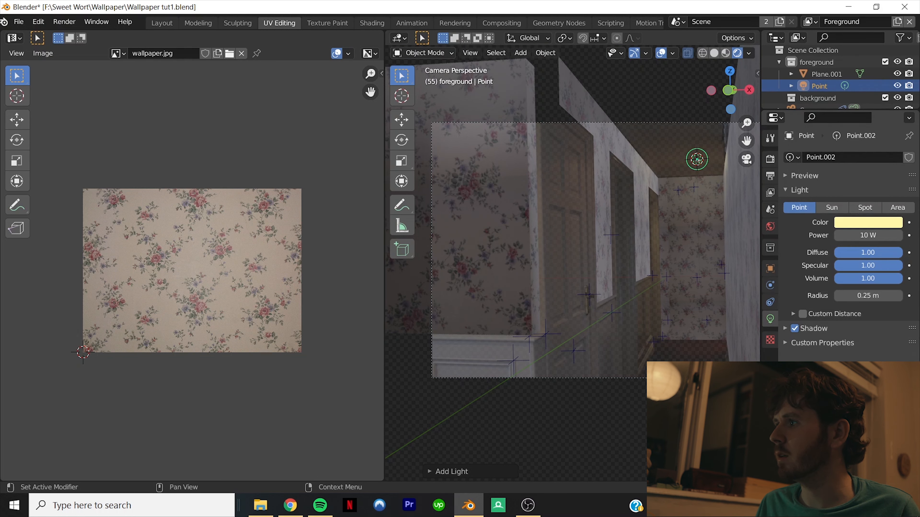
{"action": "left_click", "coordinate": [868, 236]}
{"action": "type", "text": "80"}
{"action": "key", "text": "Return"}
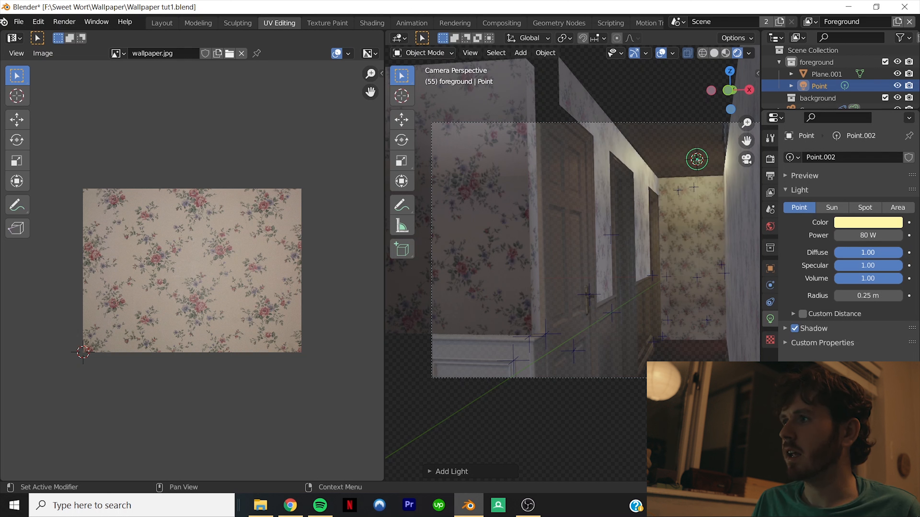
- Set the point light's colour to a warm orange (hue 0.094, saturation 0.668) and its power to 40 W, and play the footage
{"action": "left_click", "coordinate": [868, 222]}
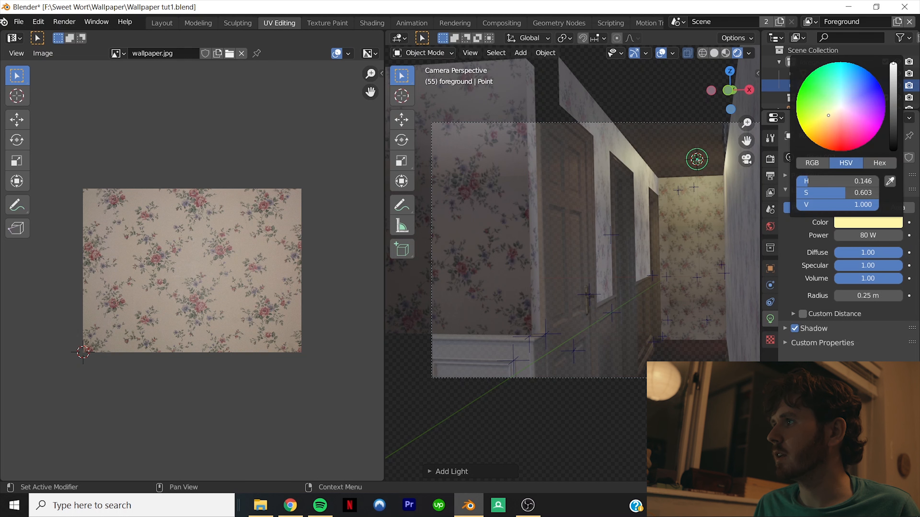
{"action": "left_click", "coordinate": [829, 120]}
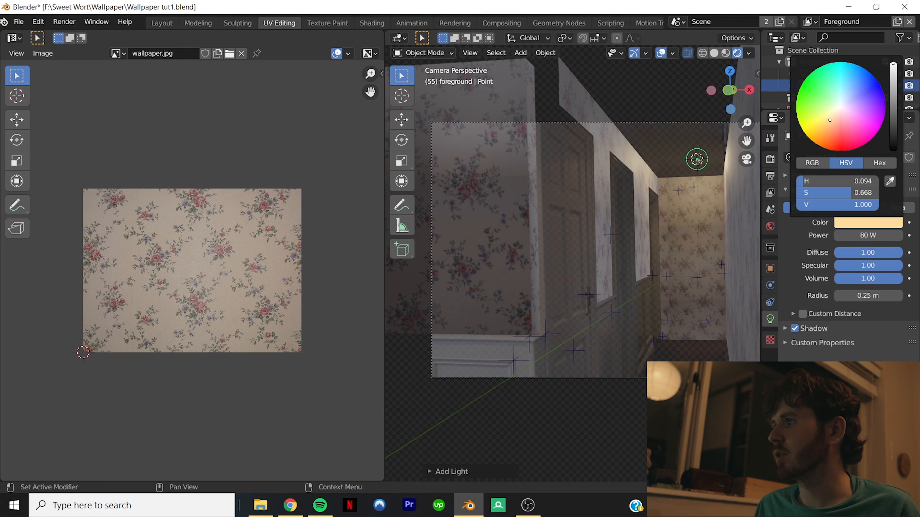
{"action": "left_click", "coordinate": [868, 236]}
{"action": "type", "text": "40"}
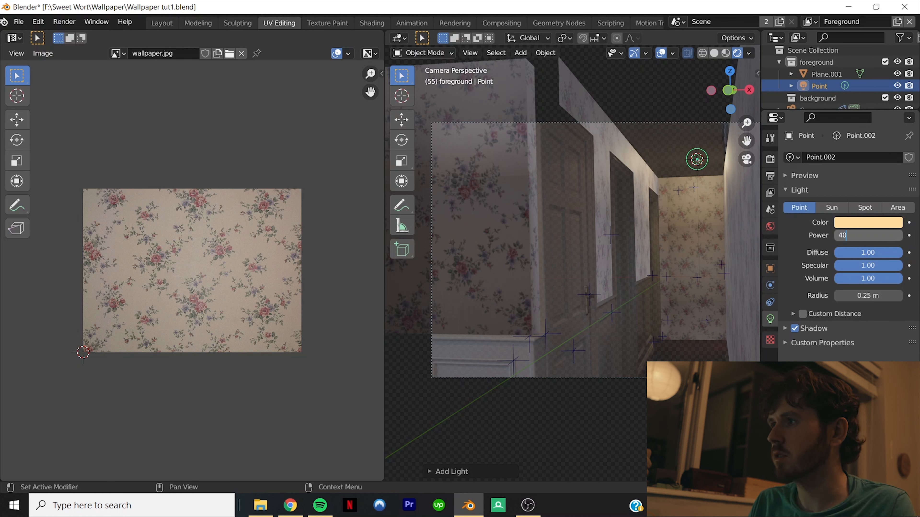
{"action": "key", "text": "Return"}
{"action": "key", "text": "space"}
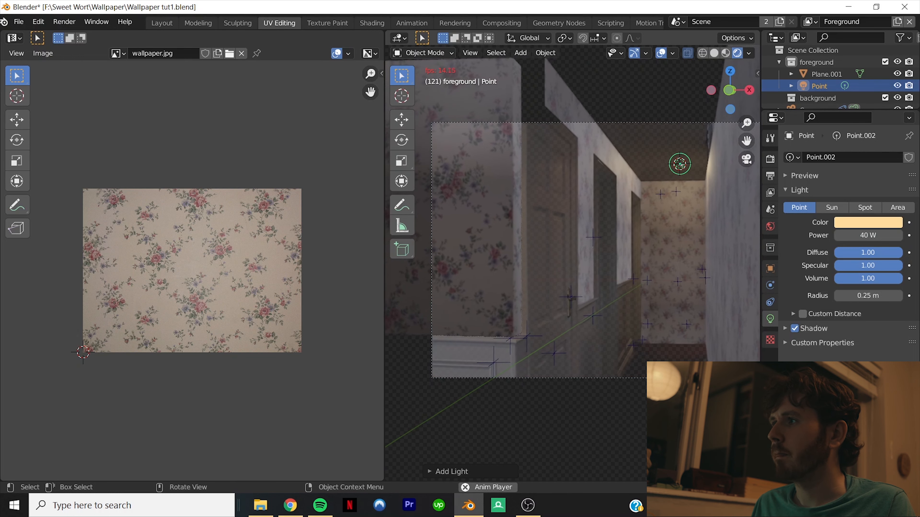
{"action": "key", "text": "space"}
- Duplicate the point light, move the copy about -9.65 m along the global Y axis, and play the footage
{"action": "key", "text": "shift+d"}
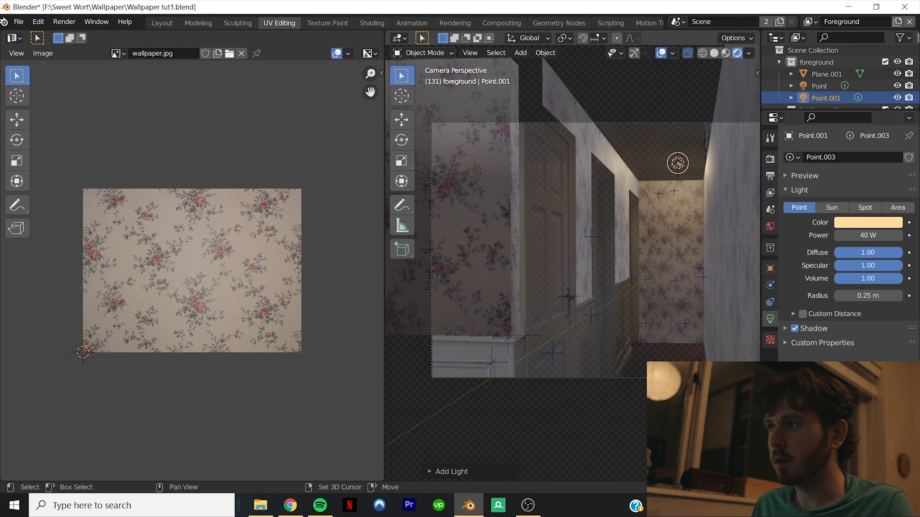
{"action": "key", "text": "y"}
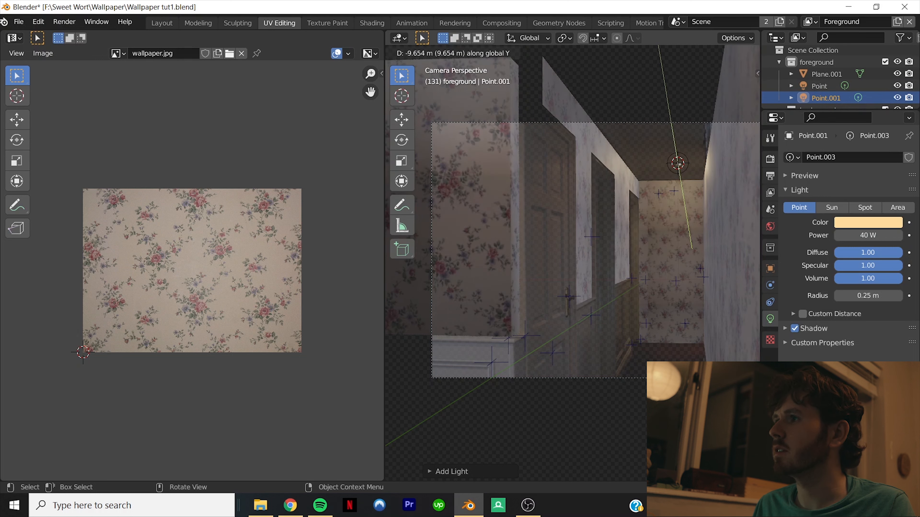
{"action": "key", "text": "Return"}
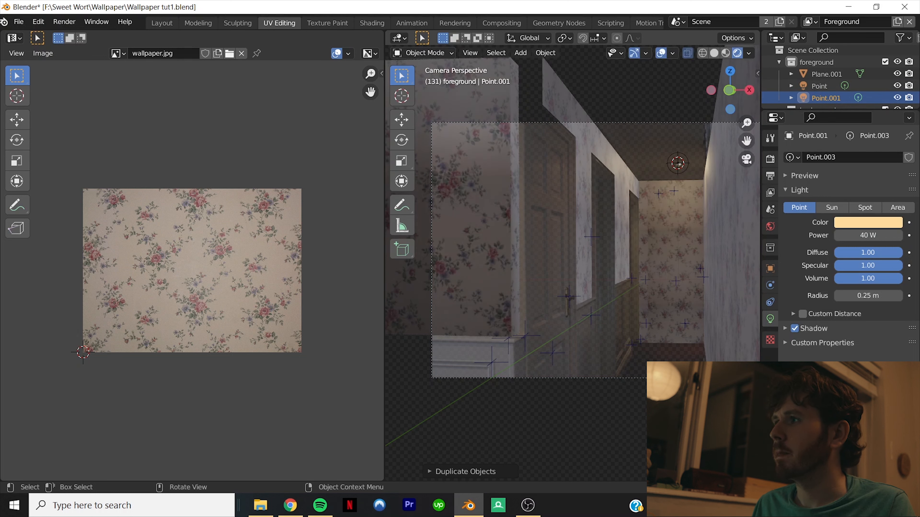
{"action": "key", "text": "space"}
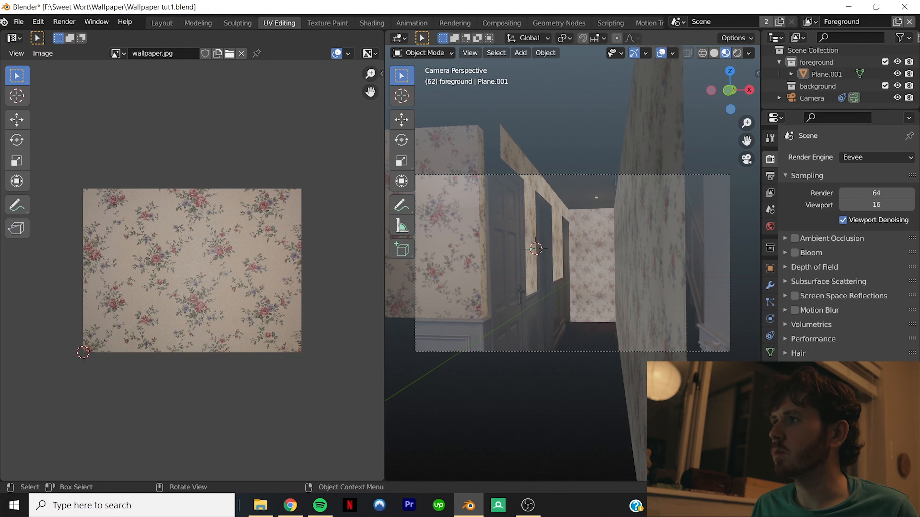
- Display the scene in rendered shading and play the footage to check how the wallpapered walls match it
{"action": "left_click", "coordinate": [737, 53]}
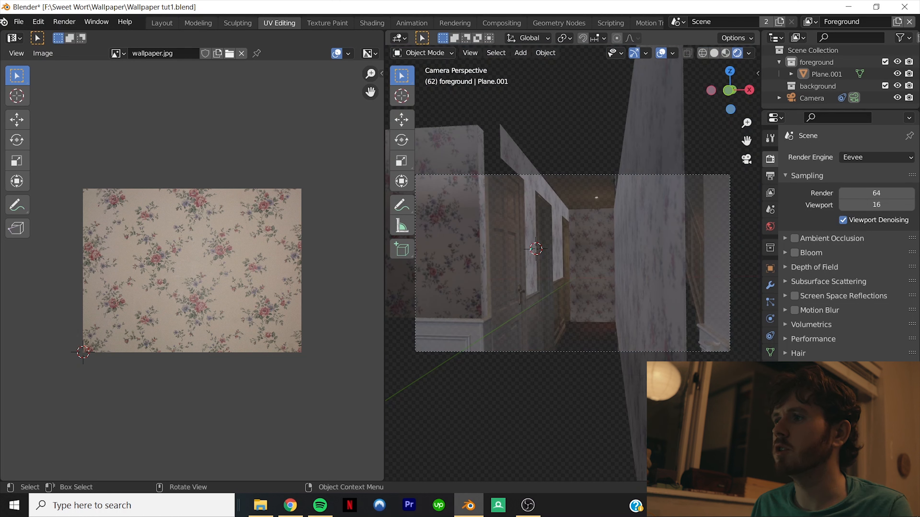
{"action": "key", "text": "space"}
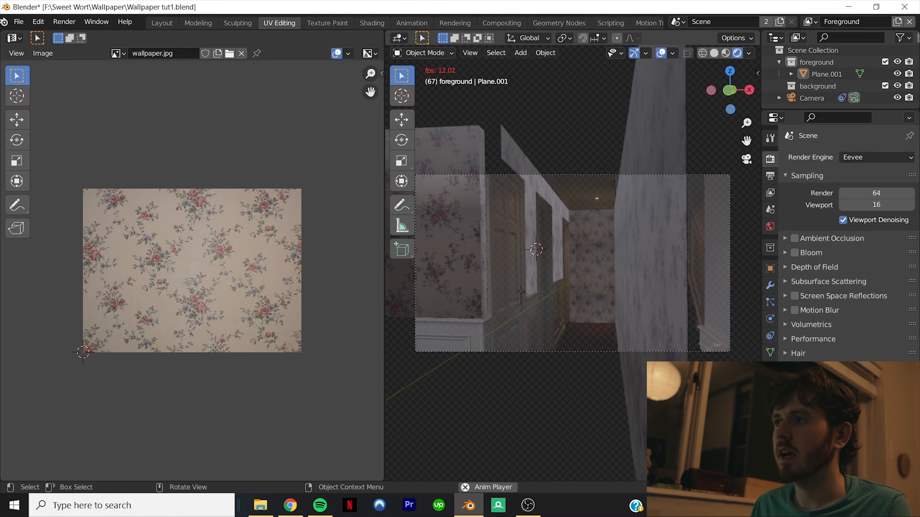